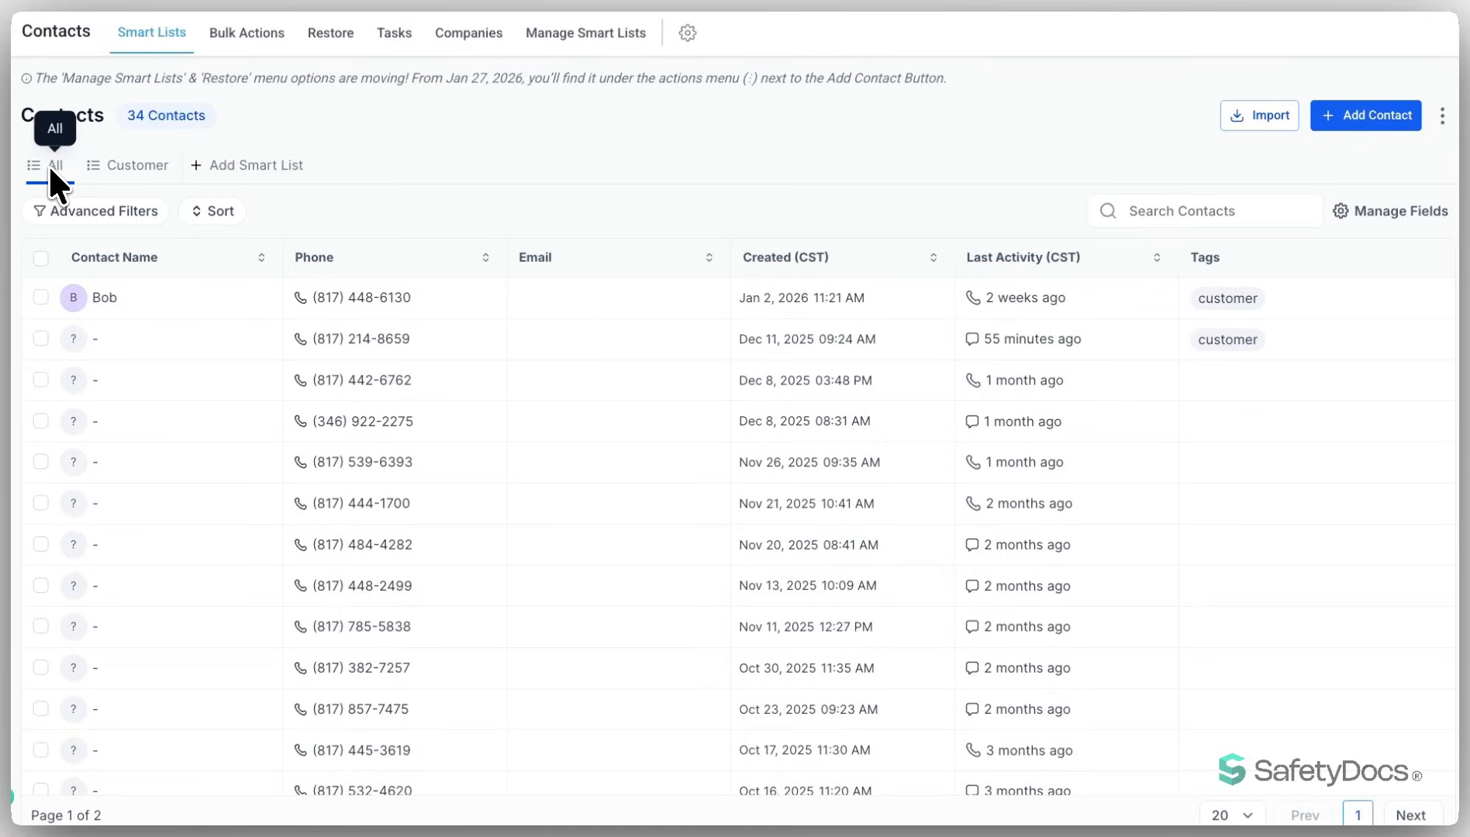
# - Review the Customer smart list and its tag filter, and return to the list of all contacts to check the contact count
pyautogui.click(115, 166)
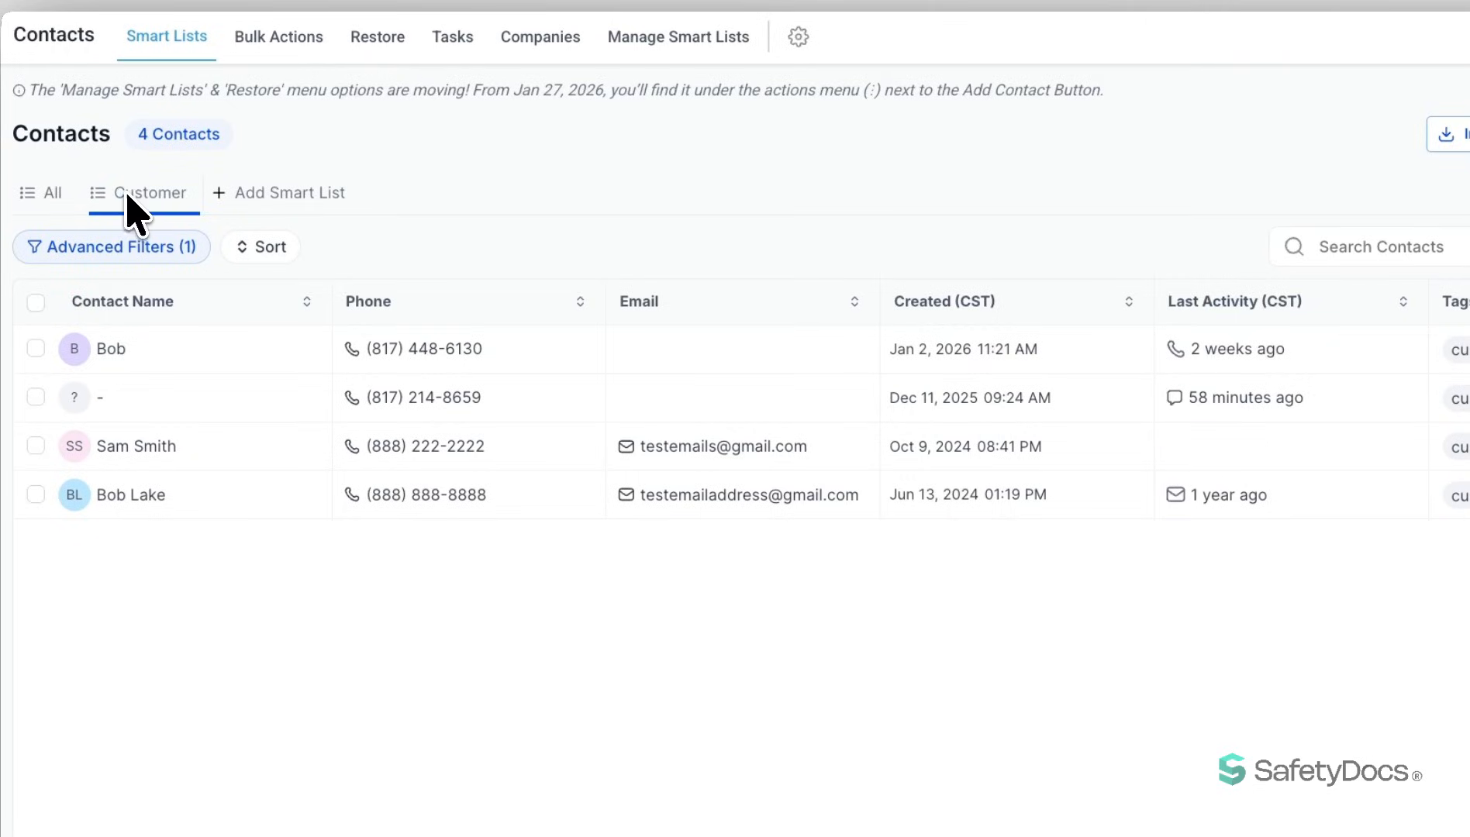
pyautogui.click(113, 255)
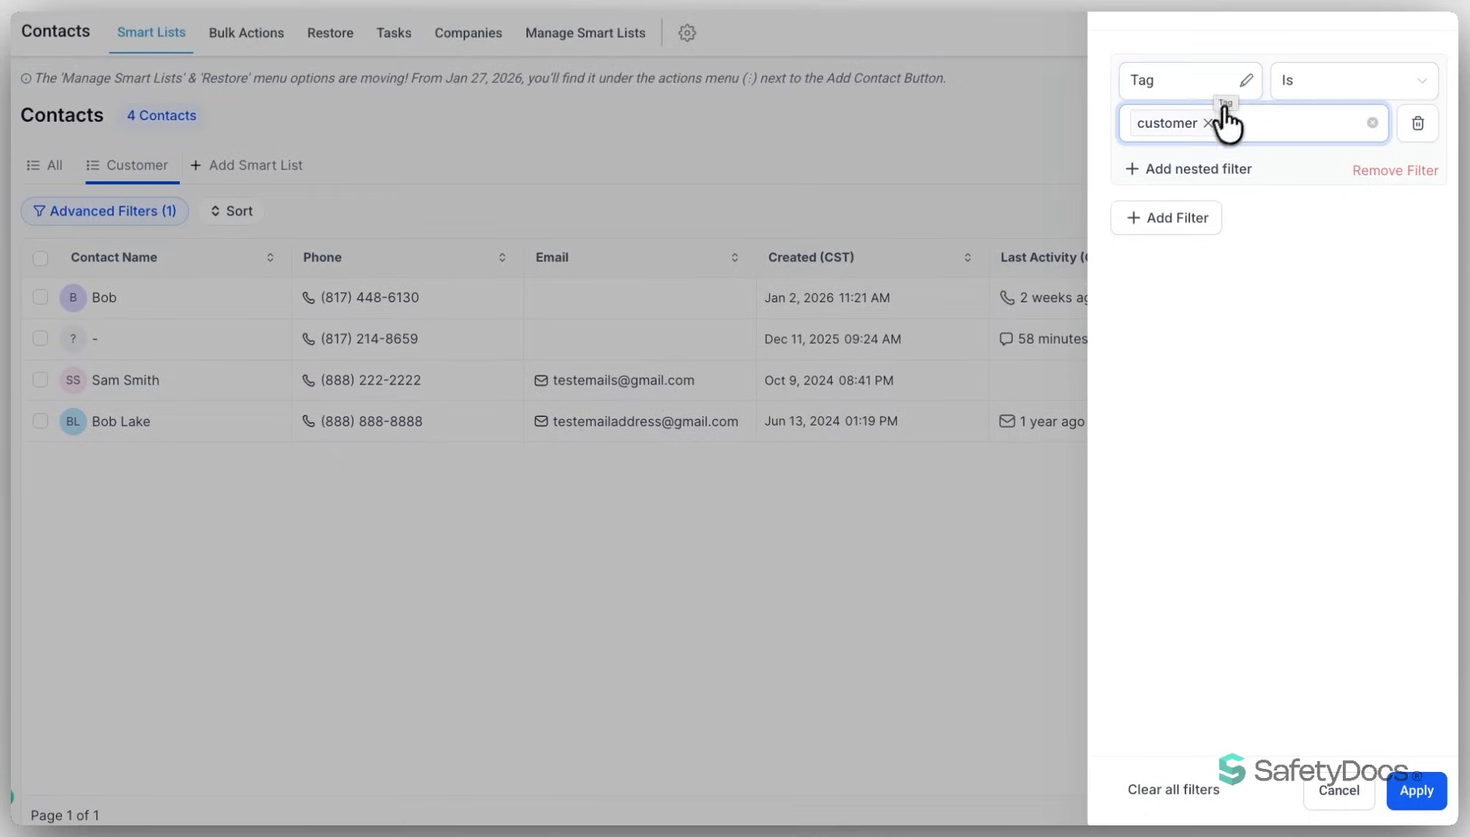
pyautogui.click(1435, 13)
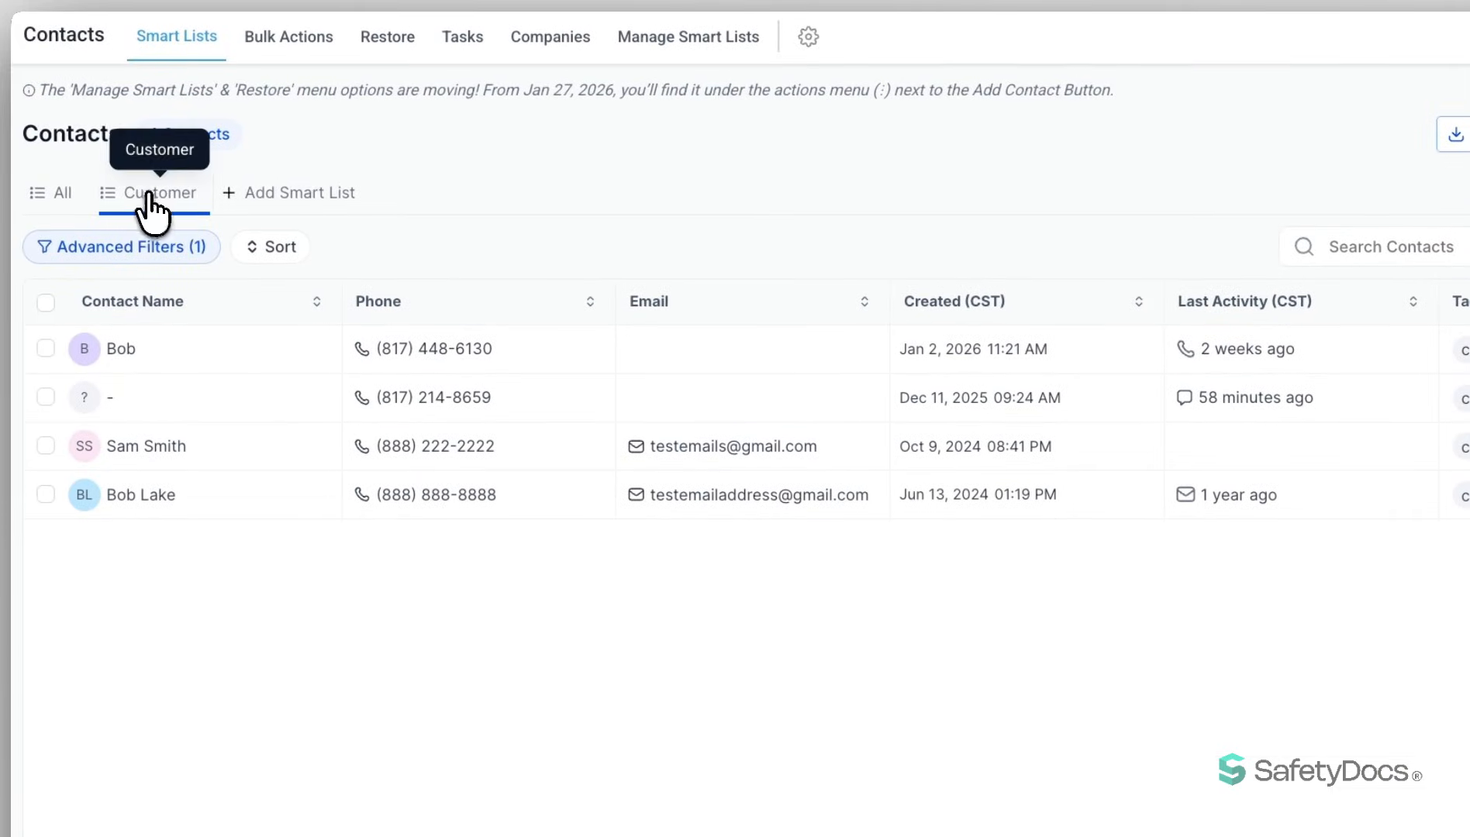
pyautogui.click(61, 207)
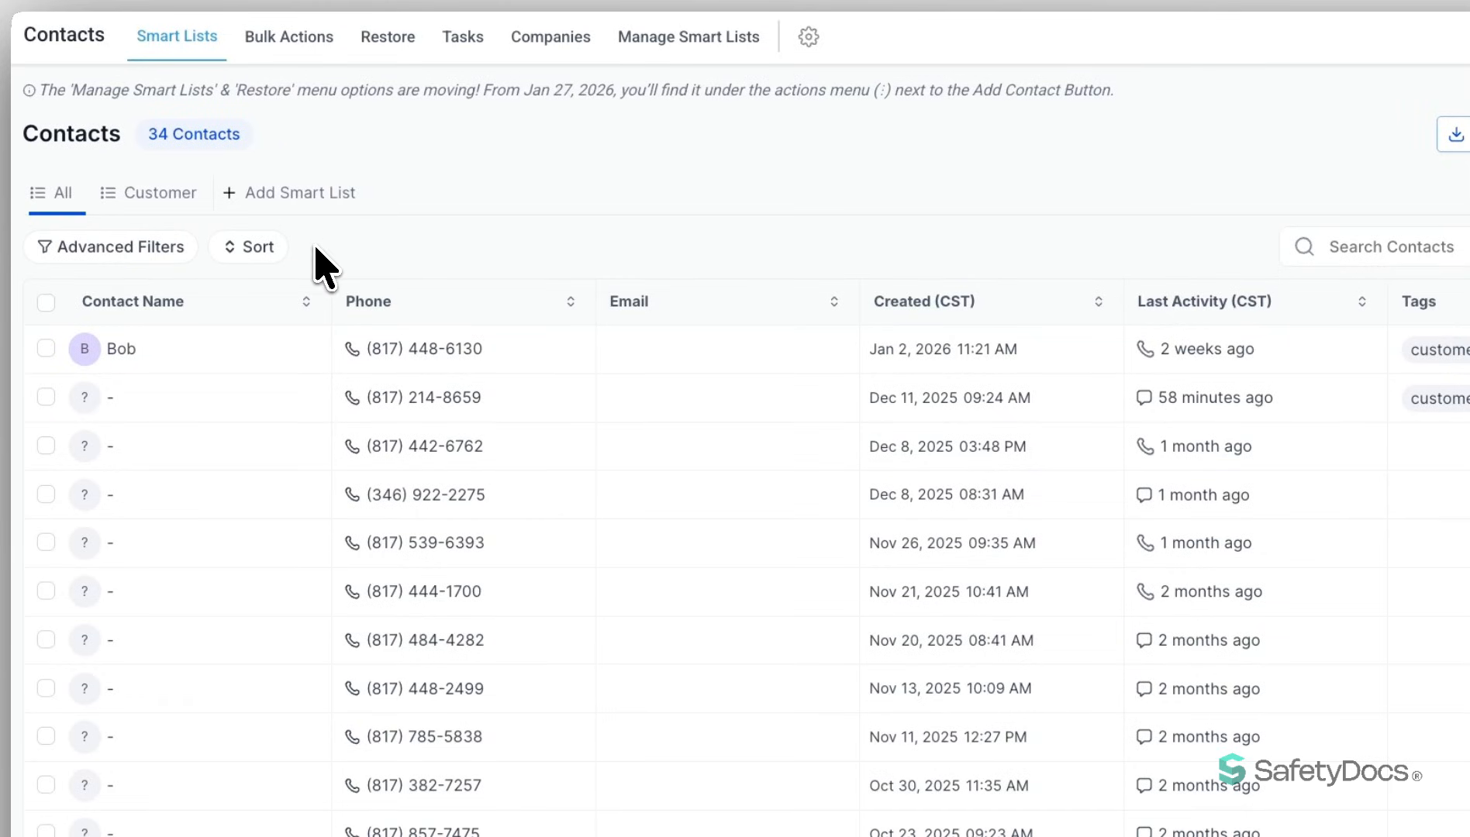
pyautogui.moveTo(147, 136); pyautogui.dragTo(250, 144)
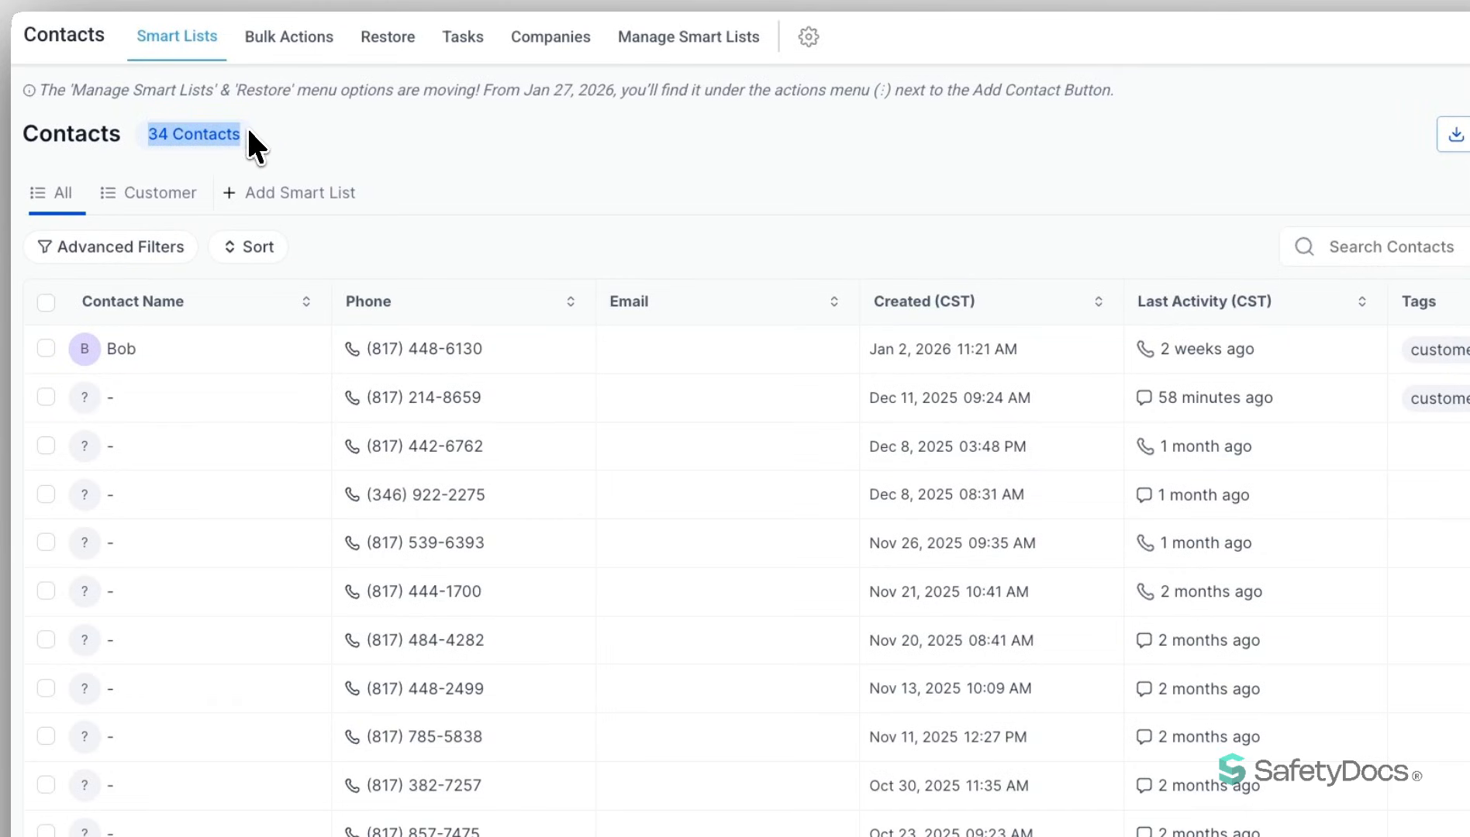
pyautogui.click(345, 153)
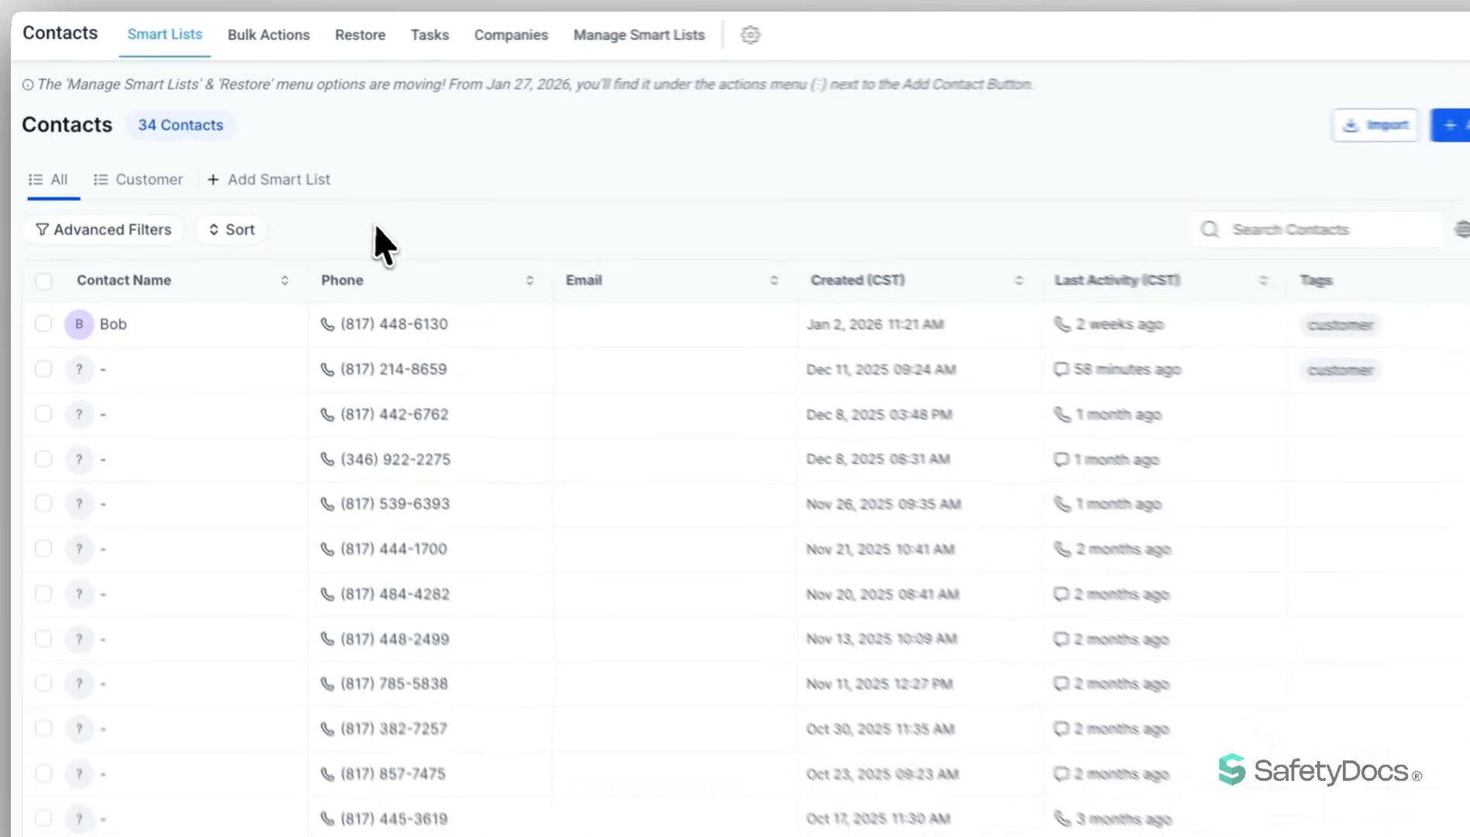
# - Open the first contact's record, look through its activity, associations, tasks, notes, appointments, documents and payments, and return to the contact list
pyautogui.click(124, 298)
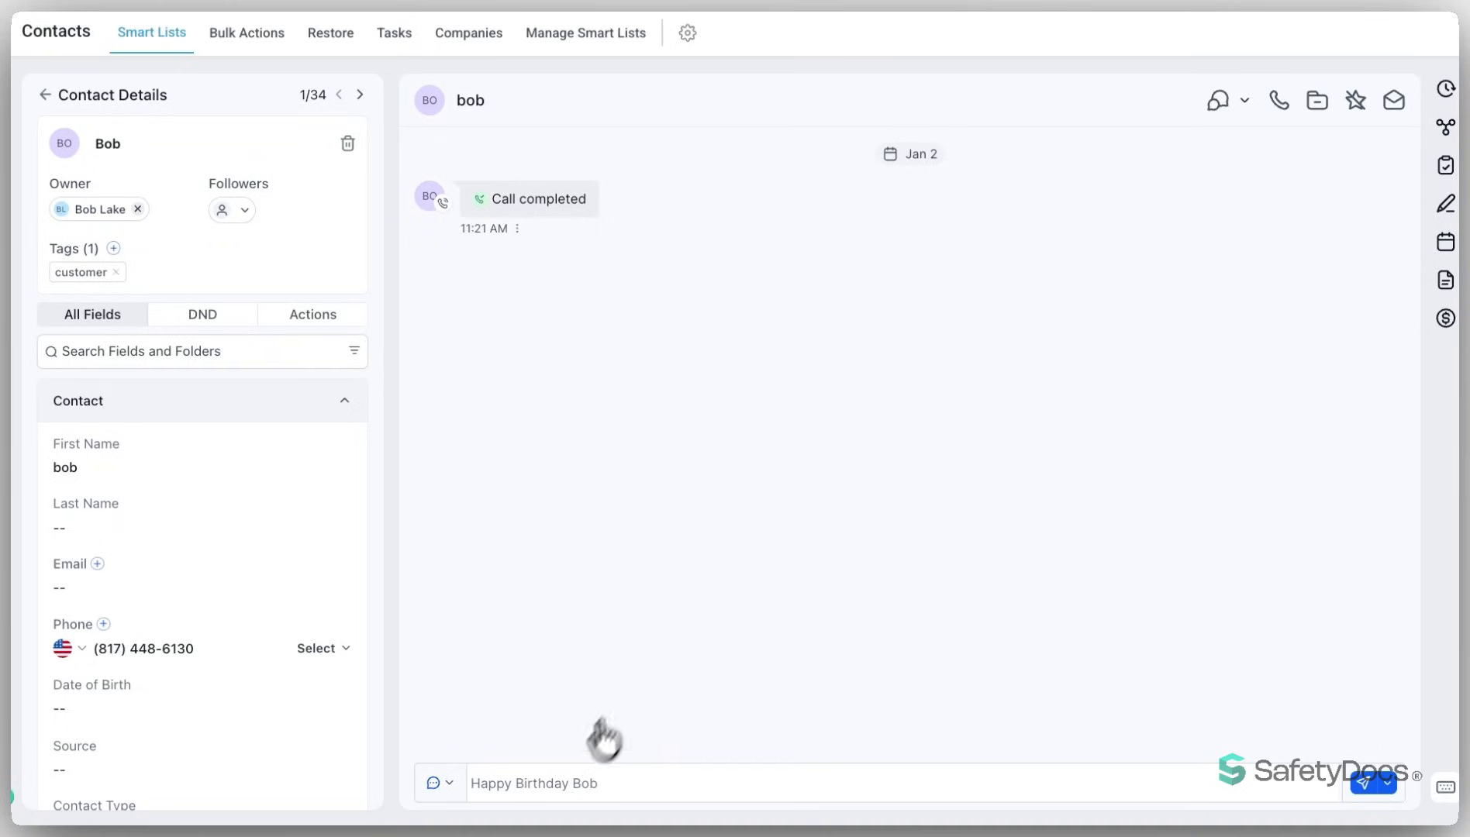
pyautogui.click(1443, 92)
pyautogui.click(1445, 126)
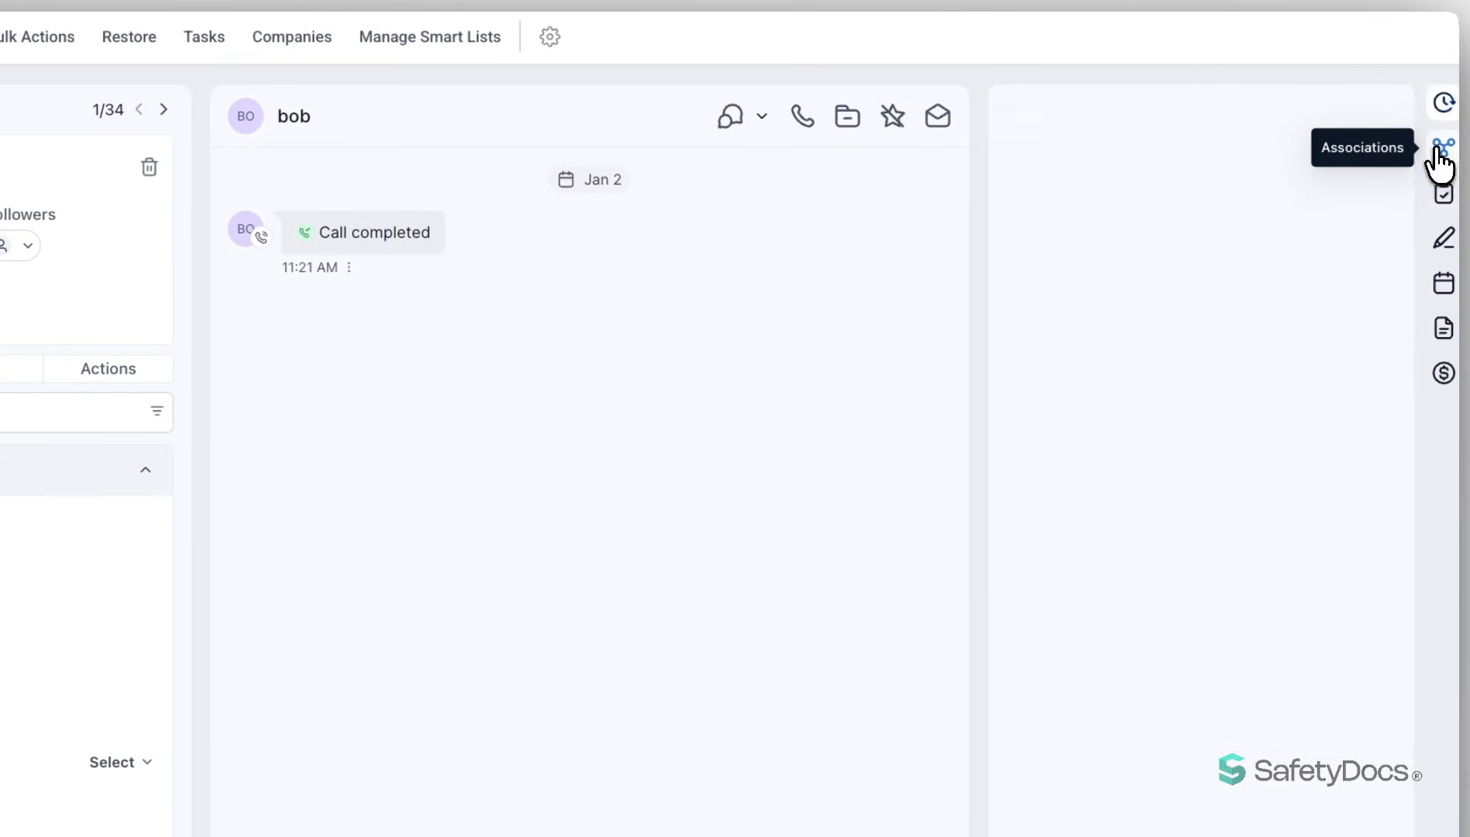
pyautogui.click(1441, 198)
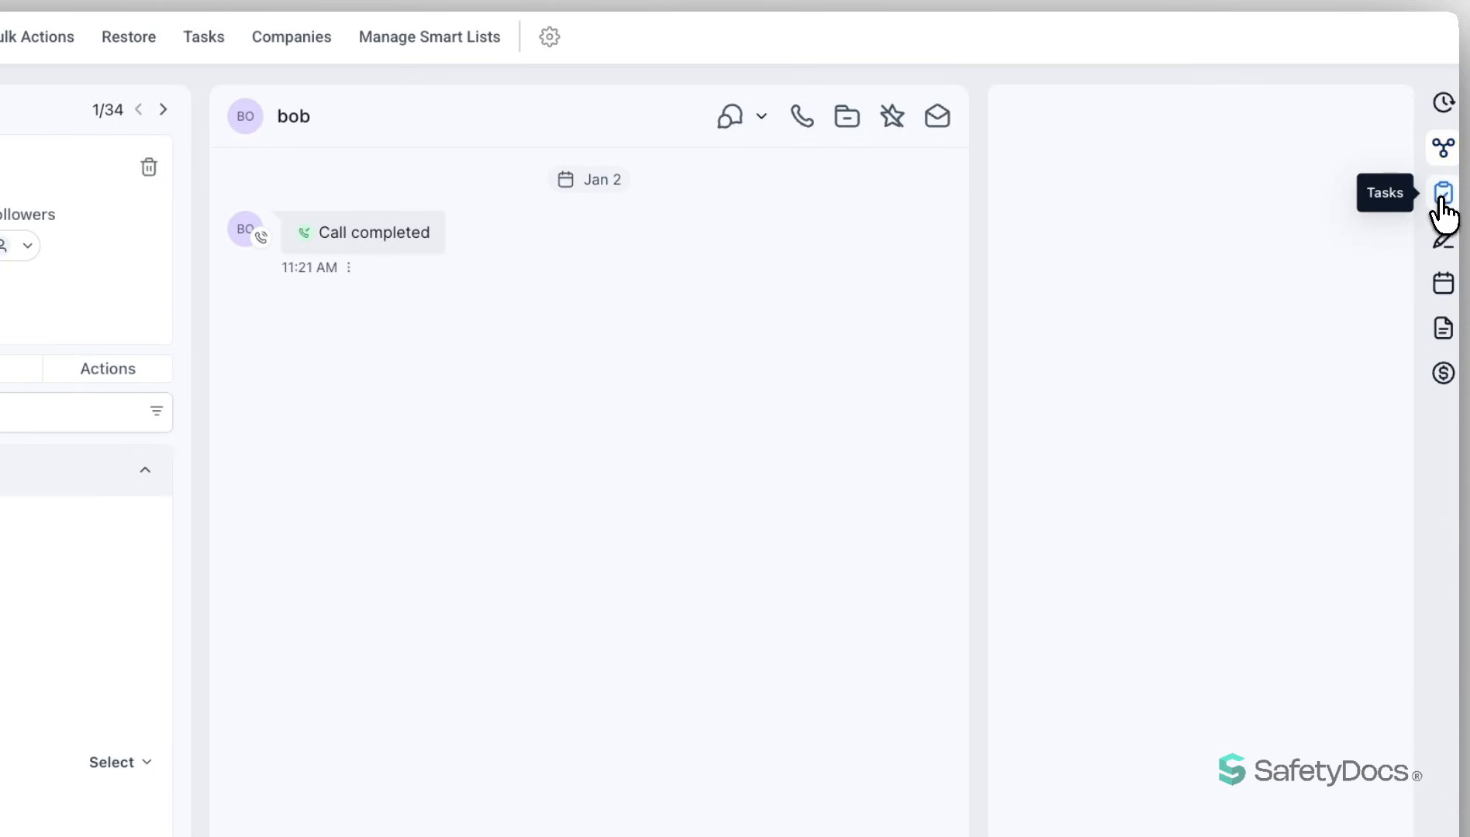
pyautogui.click(1442, 239)
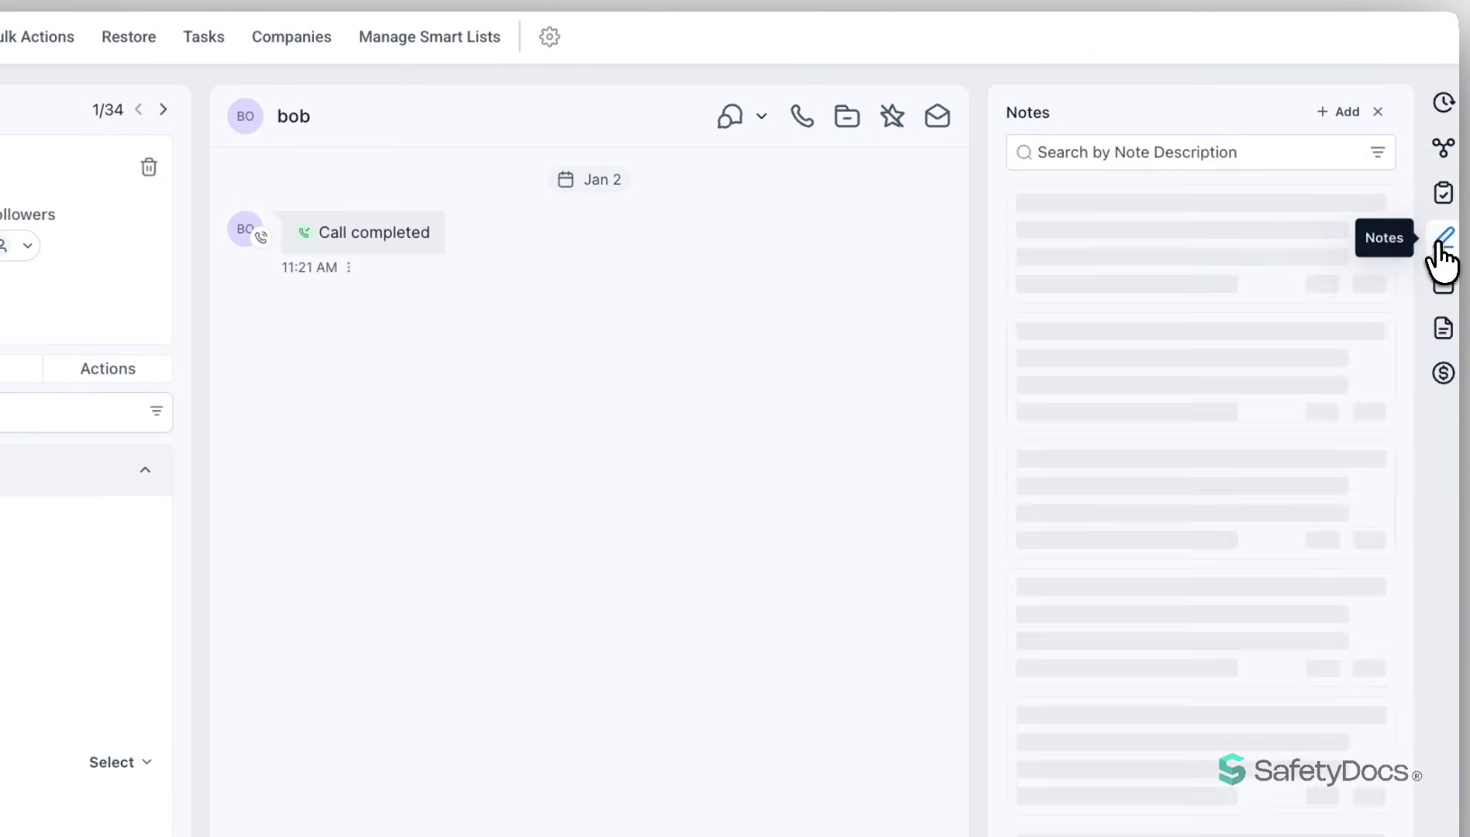
pyautogui.click(1440, 286)
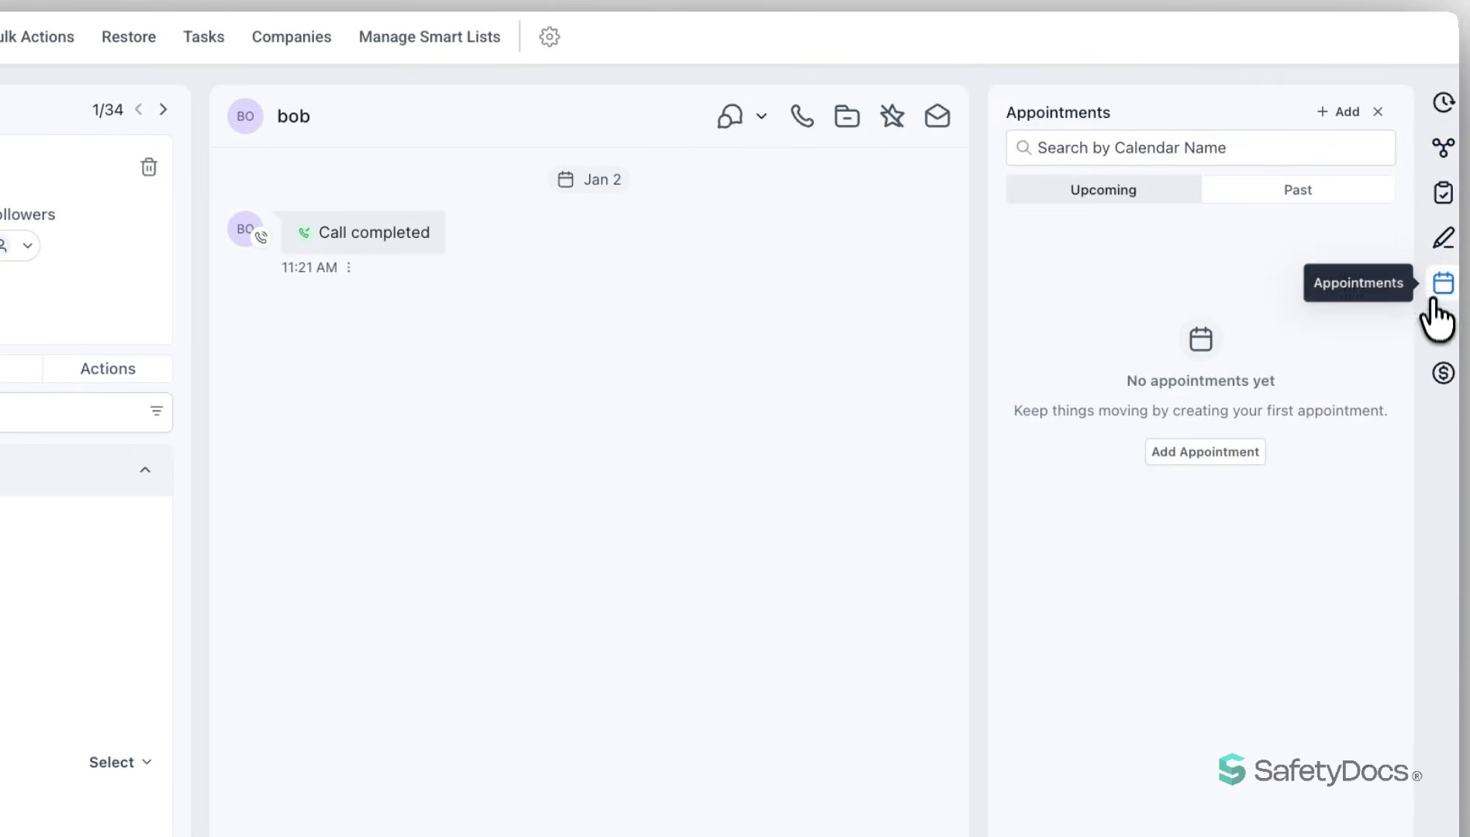
pyautogui.click(1440, 338)
pyautogui.click(1440, 374)
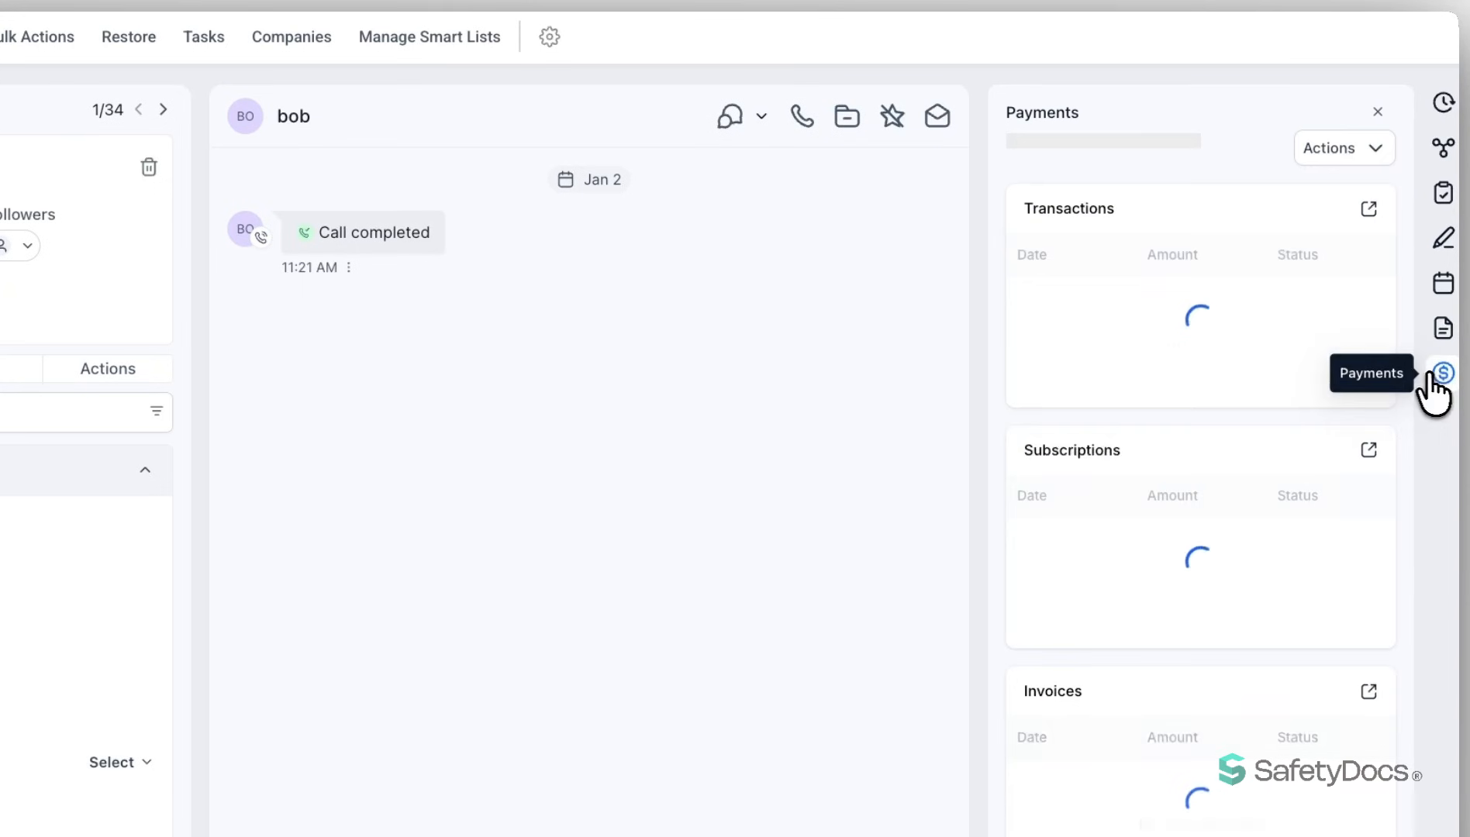
pyautogui.click(48, 111)
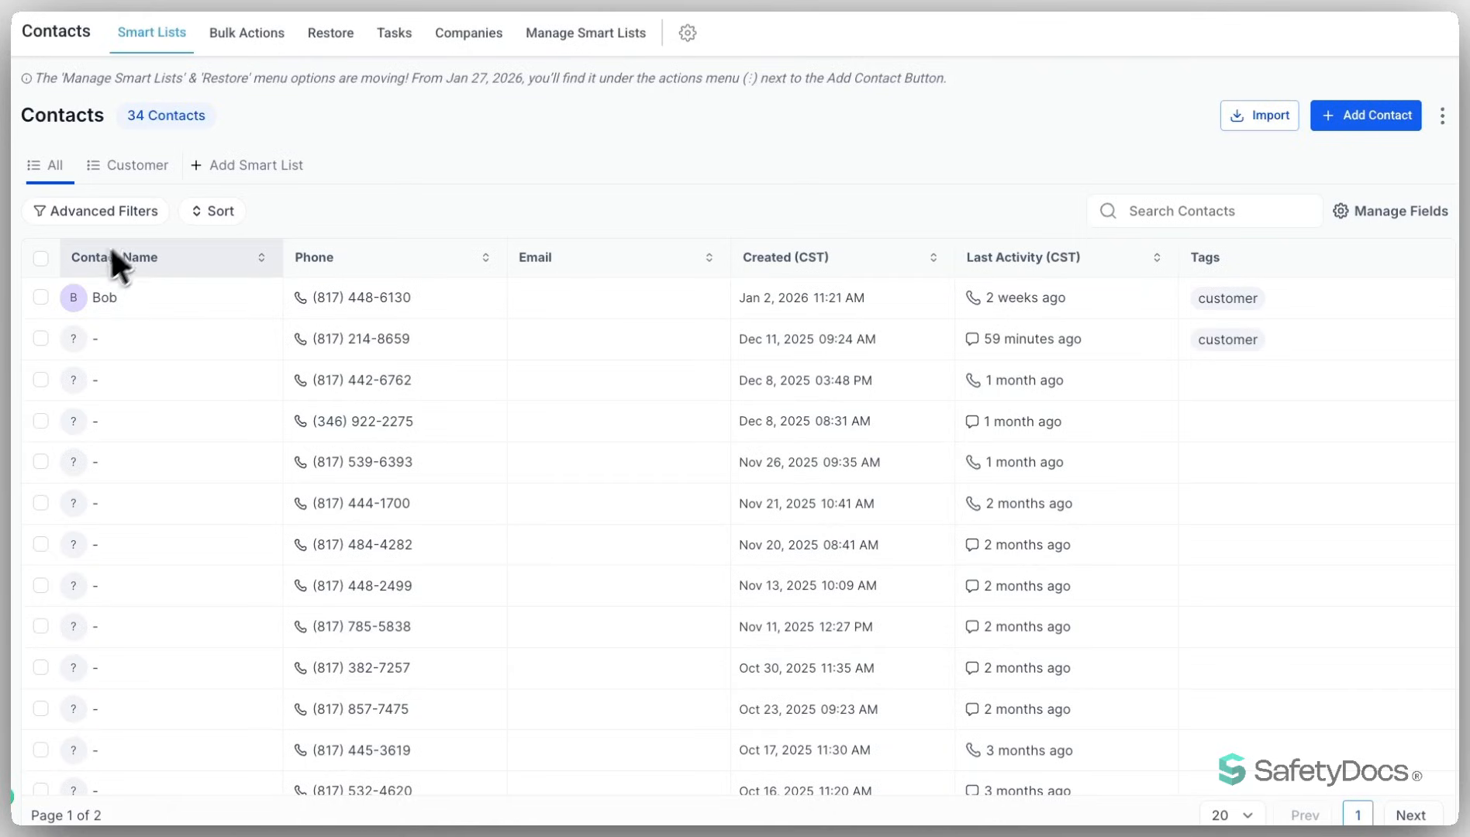
# - Select the first three contacts in the list and extend the selection to all 34 contacts
pyautogui.click(40, 297)
pyautogui.click(46, 355)
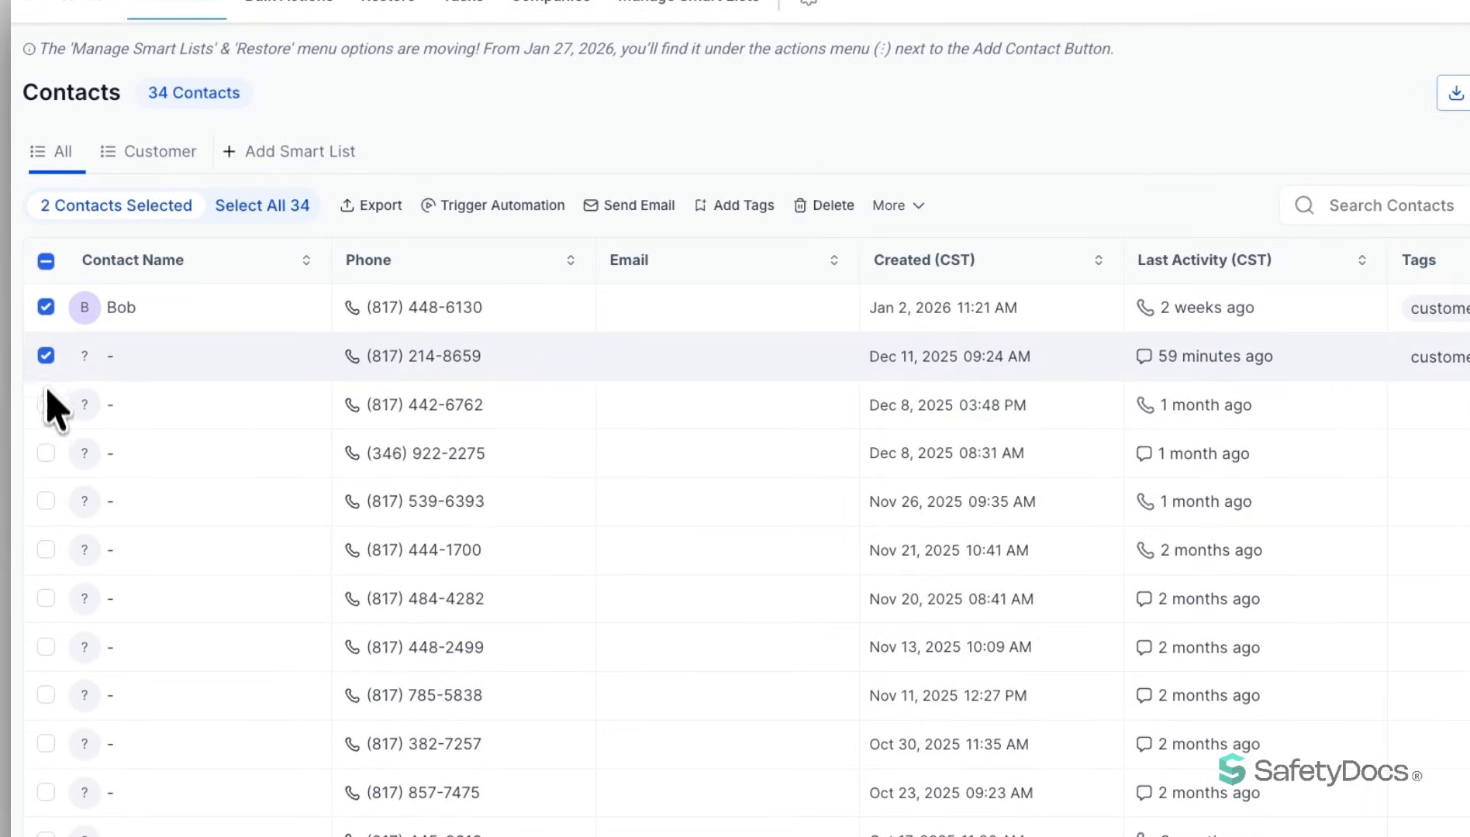
pyautogui.click(46, 404)
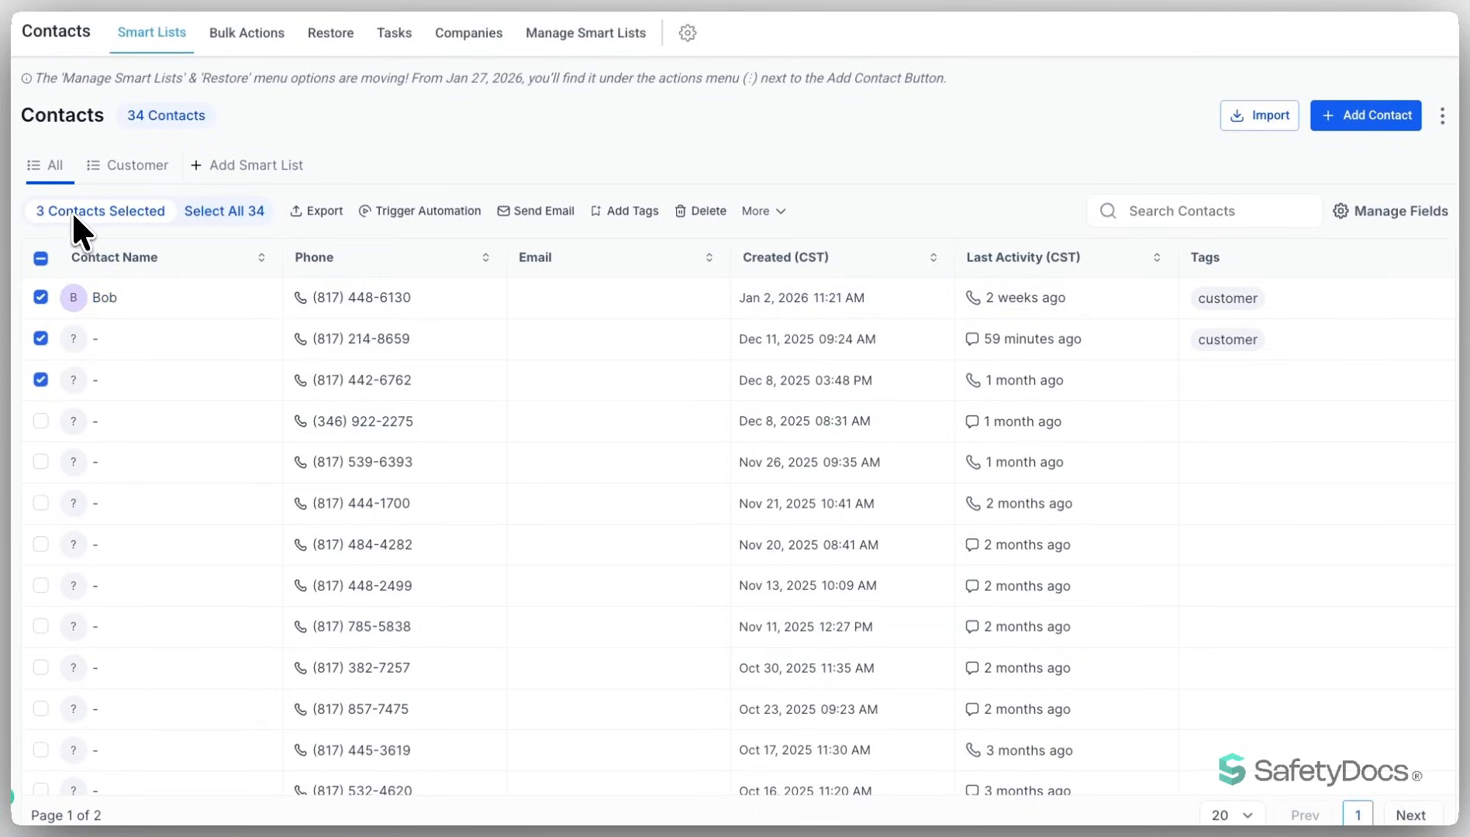
pyautogui.click(213, 212)
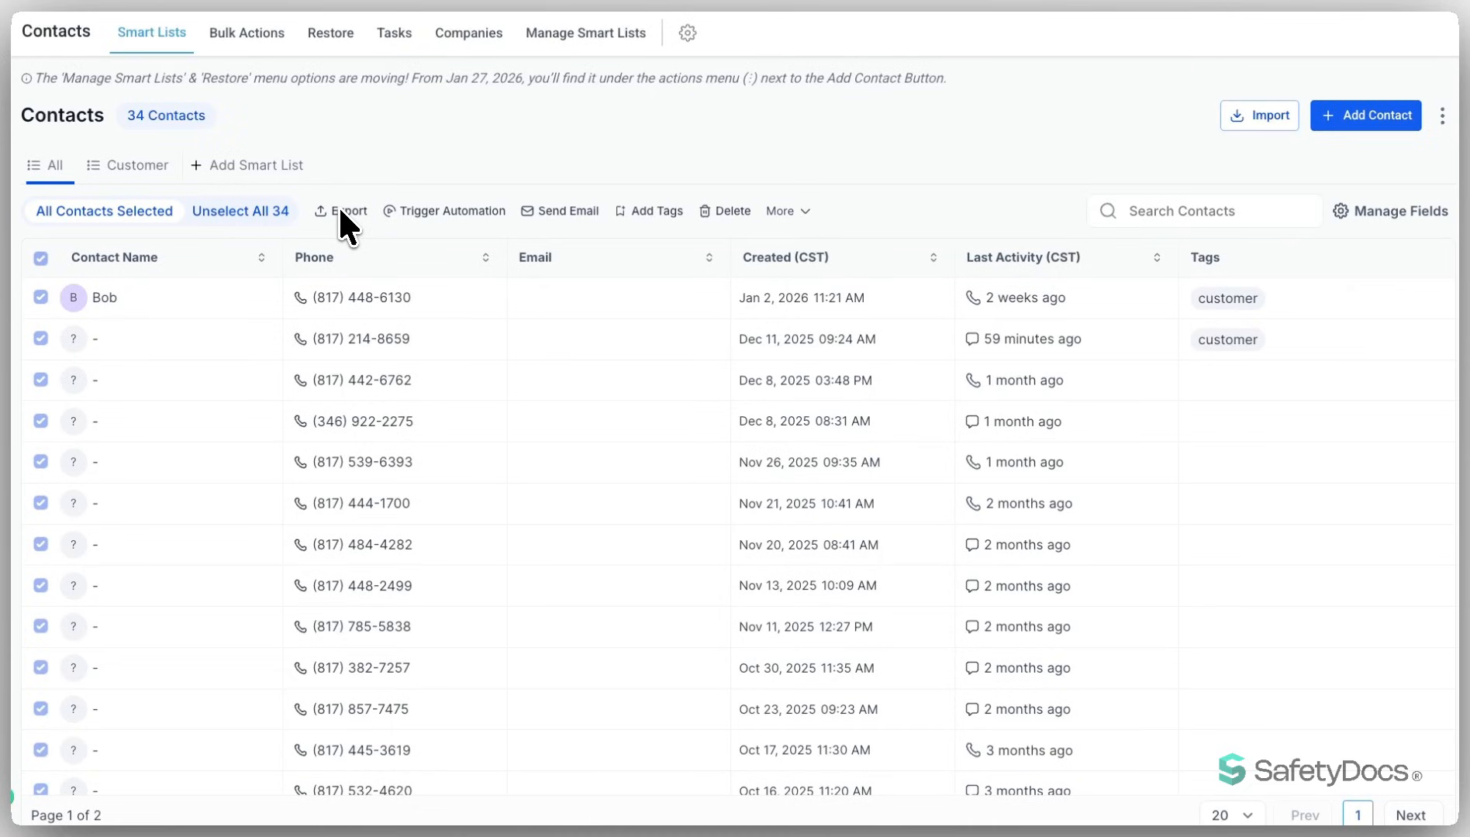
pyautogui.click(437, 214)
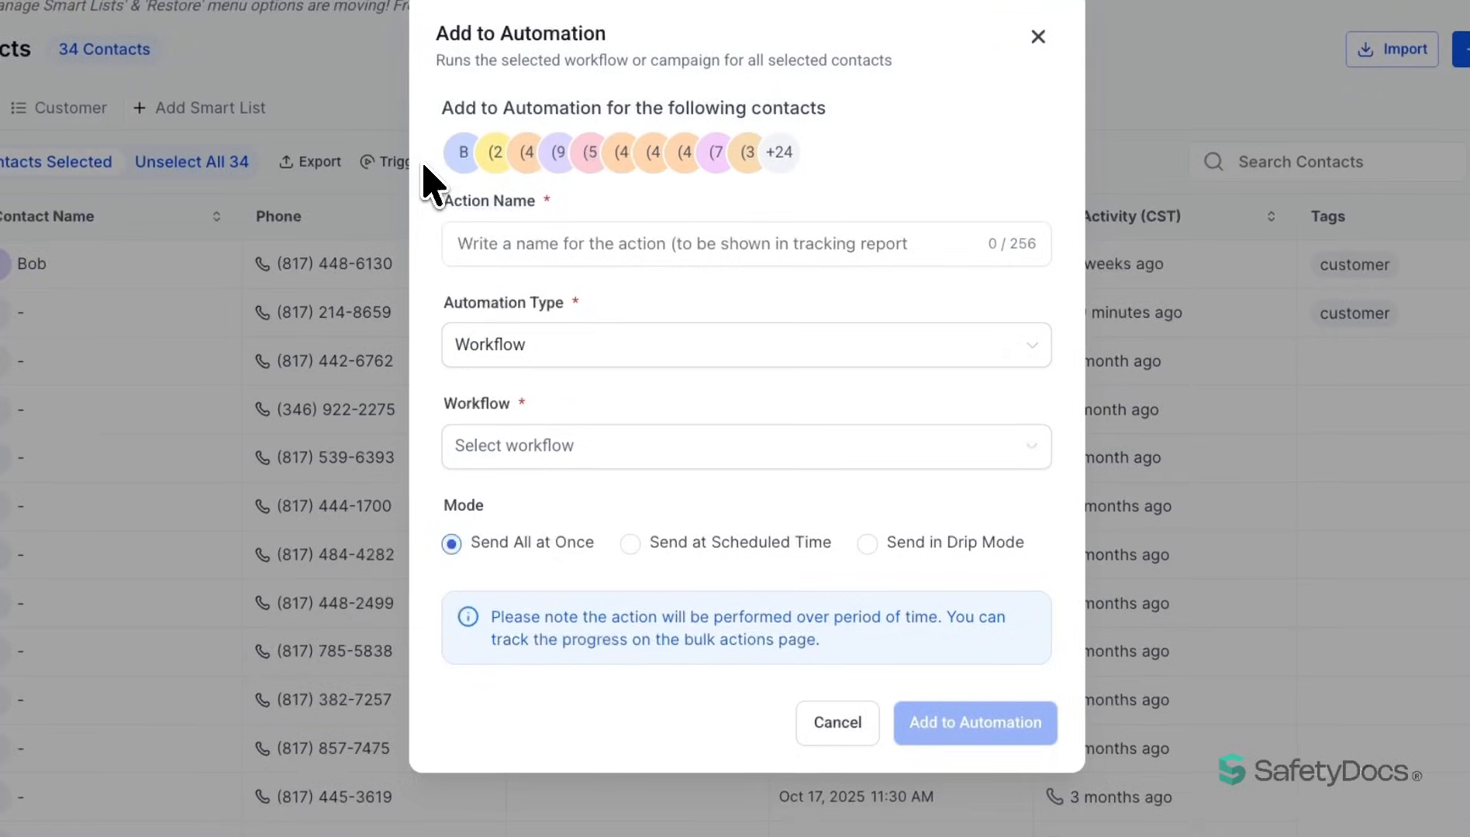
pyautogui.click(471, 242)
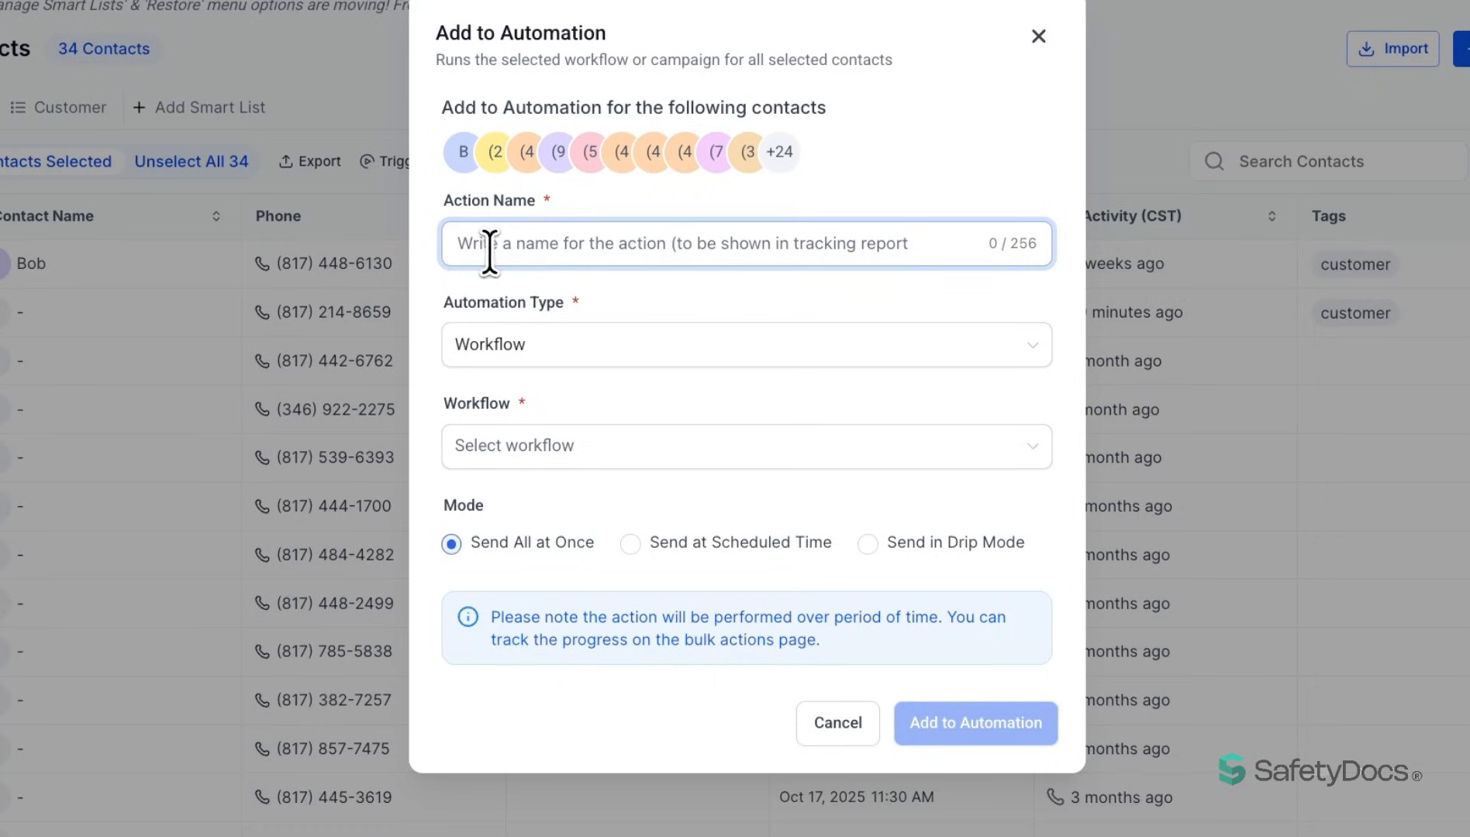
pyautogui.click(618, 463)
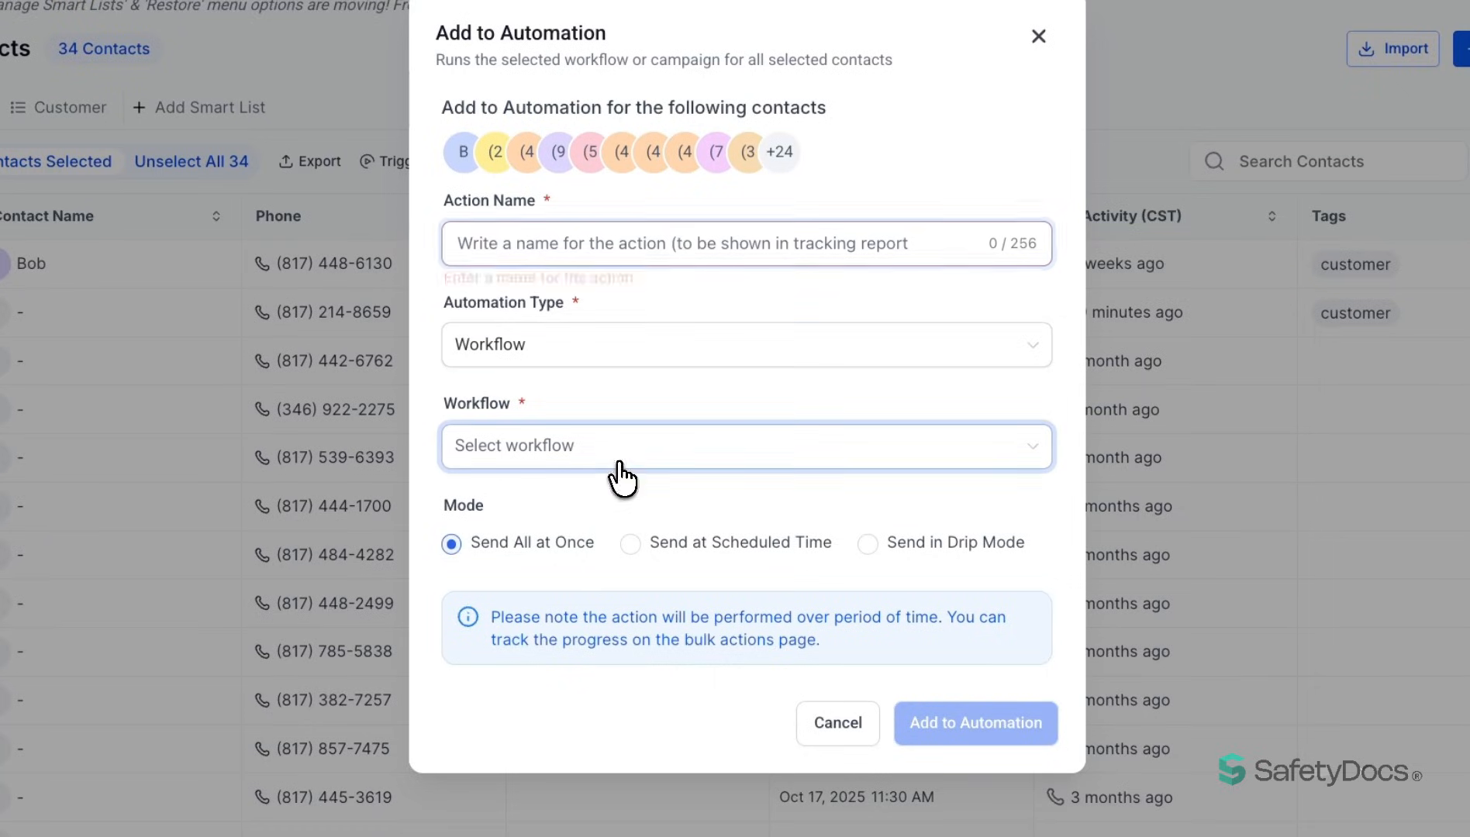
pyautogui.click(533, 498)
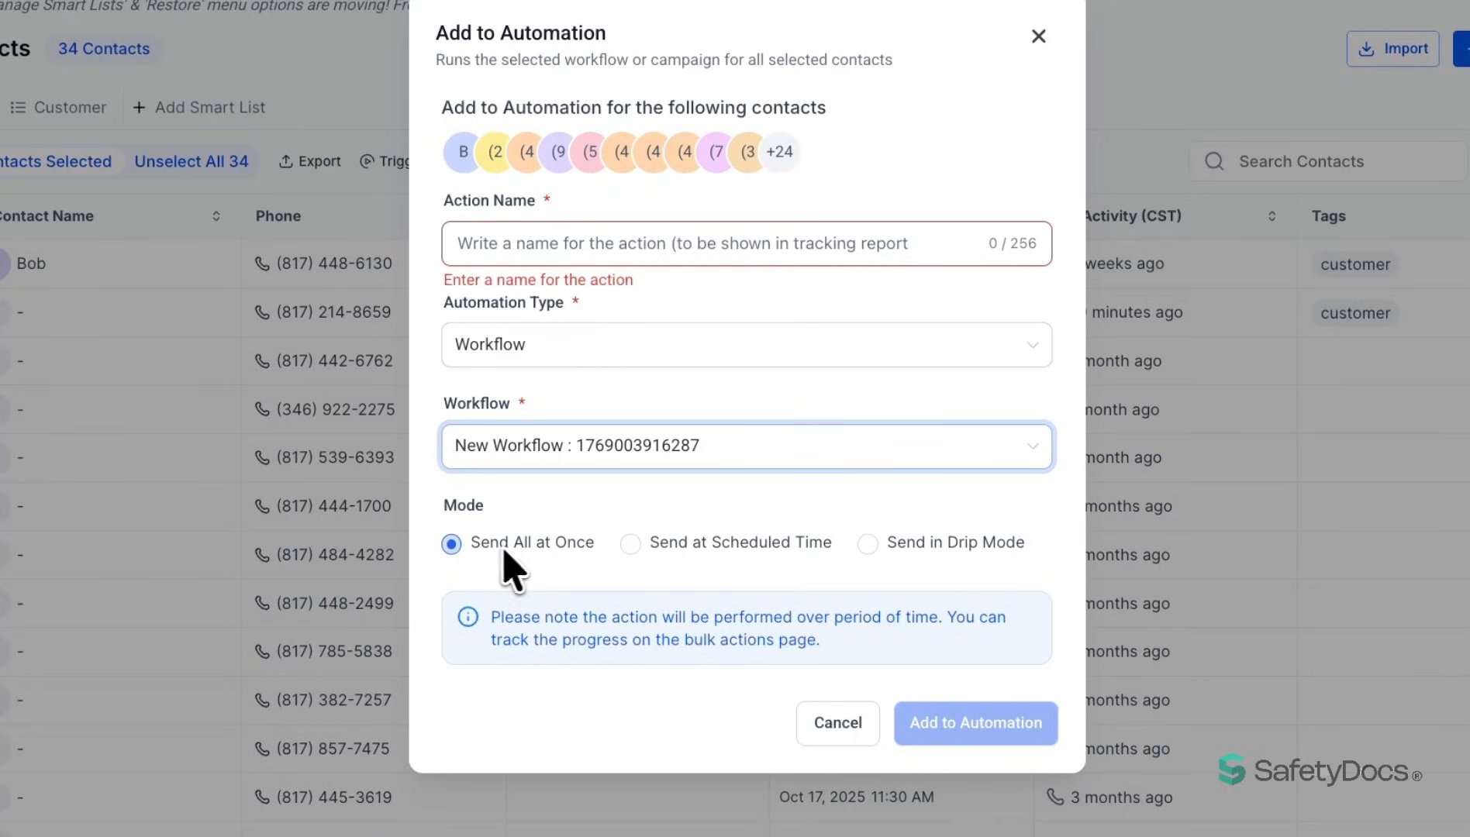
pyautogui.click(628, 545)
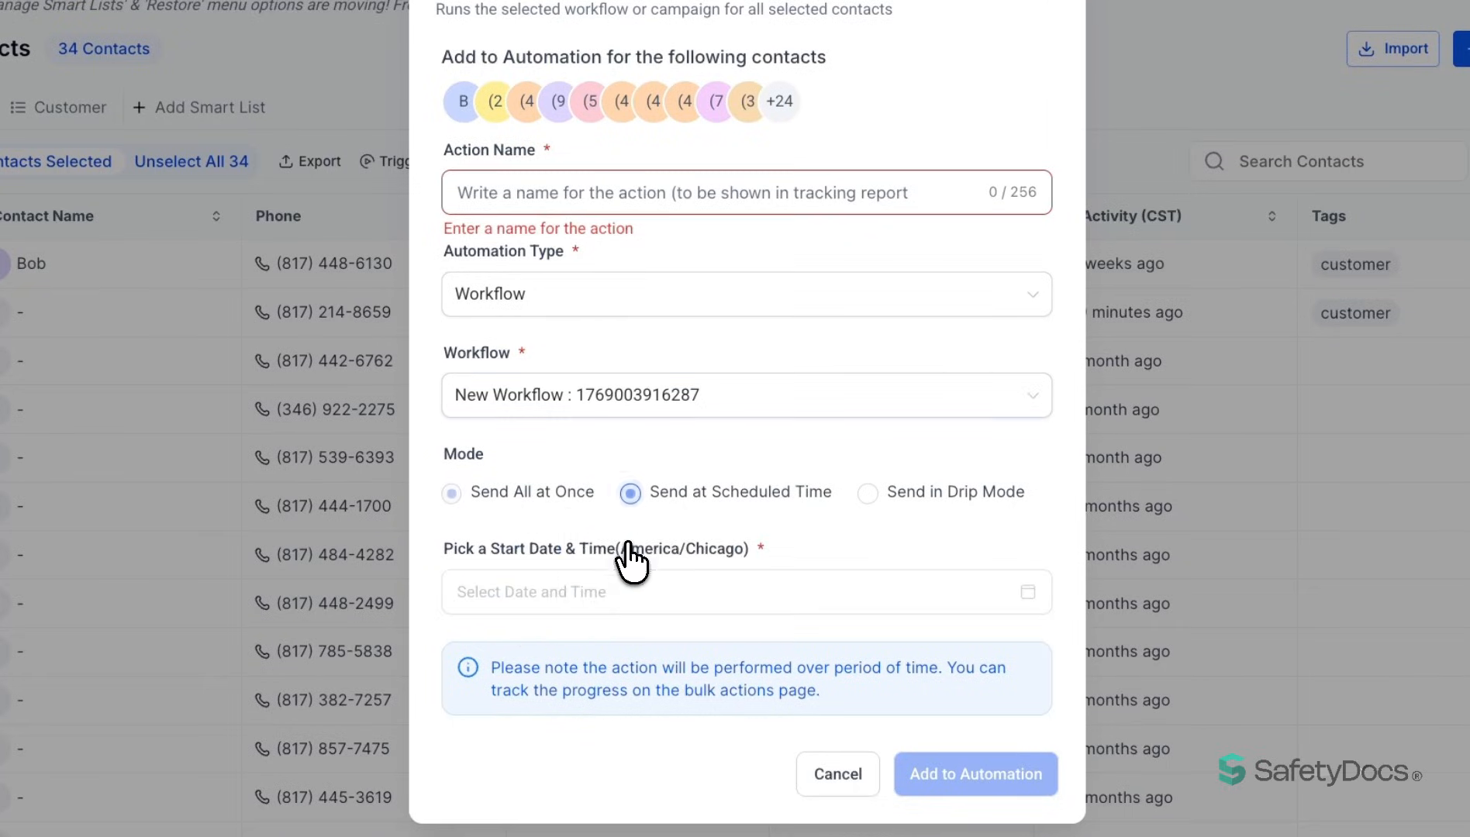
pyautogui.click(868, 493)
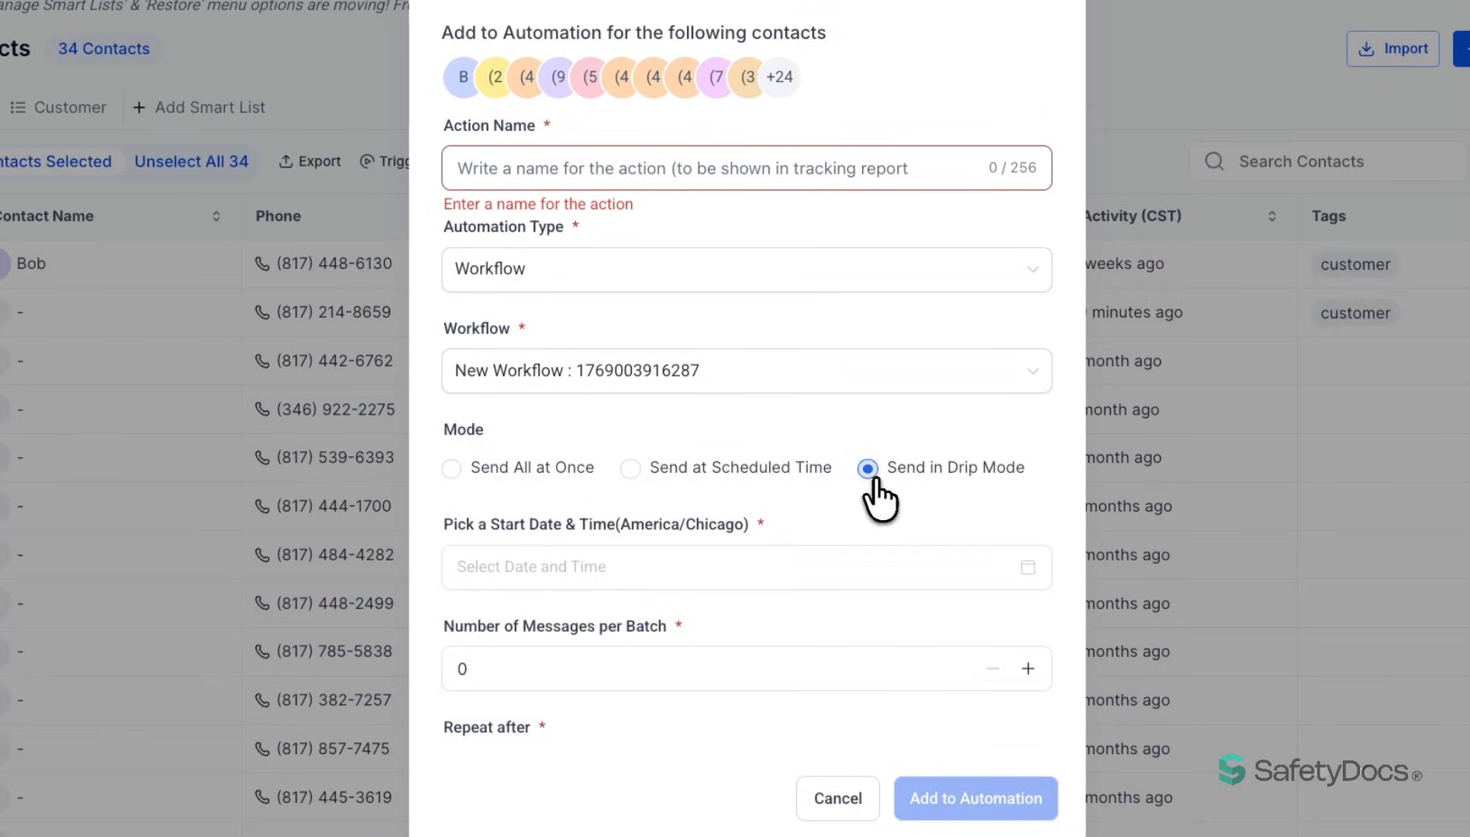
pyautogui.click(581, 666)
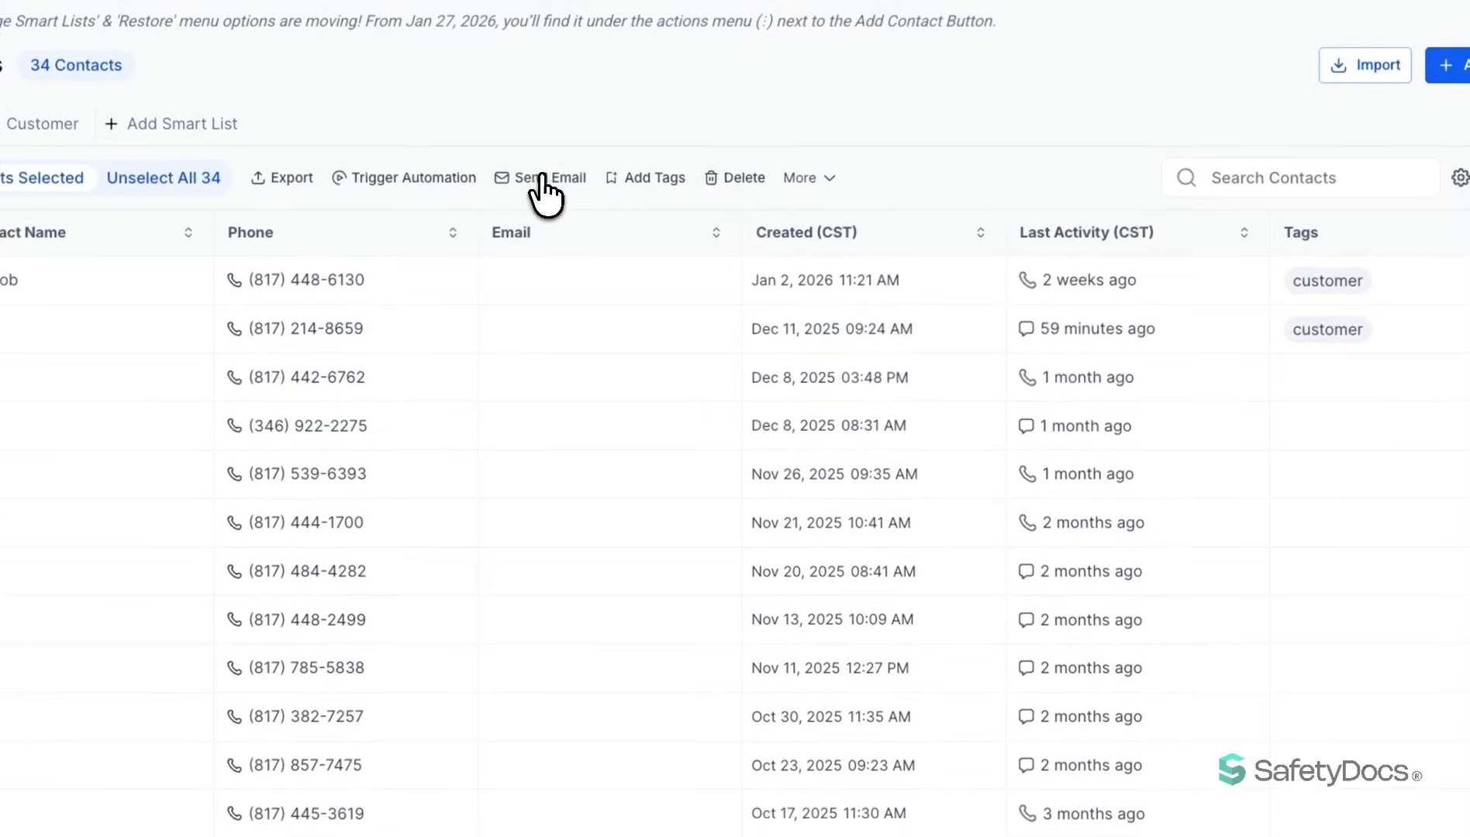
# - Start a bulk email to the selected contacts, confirm the recipient list, and go over the action name, sender, subject and pre-header fields
pyautogui.click(543, 194)
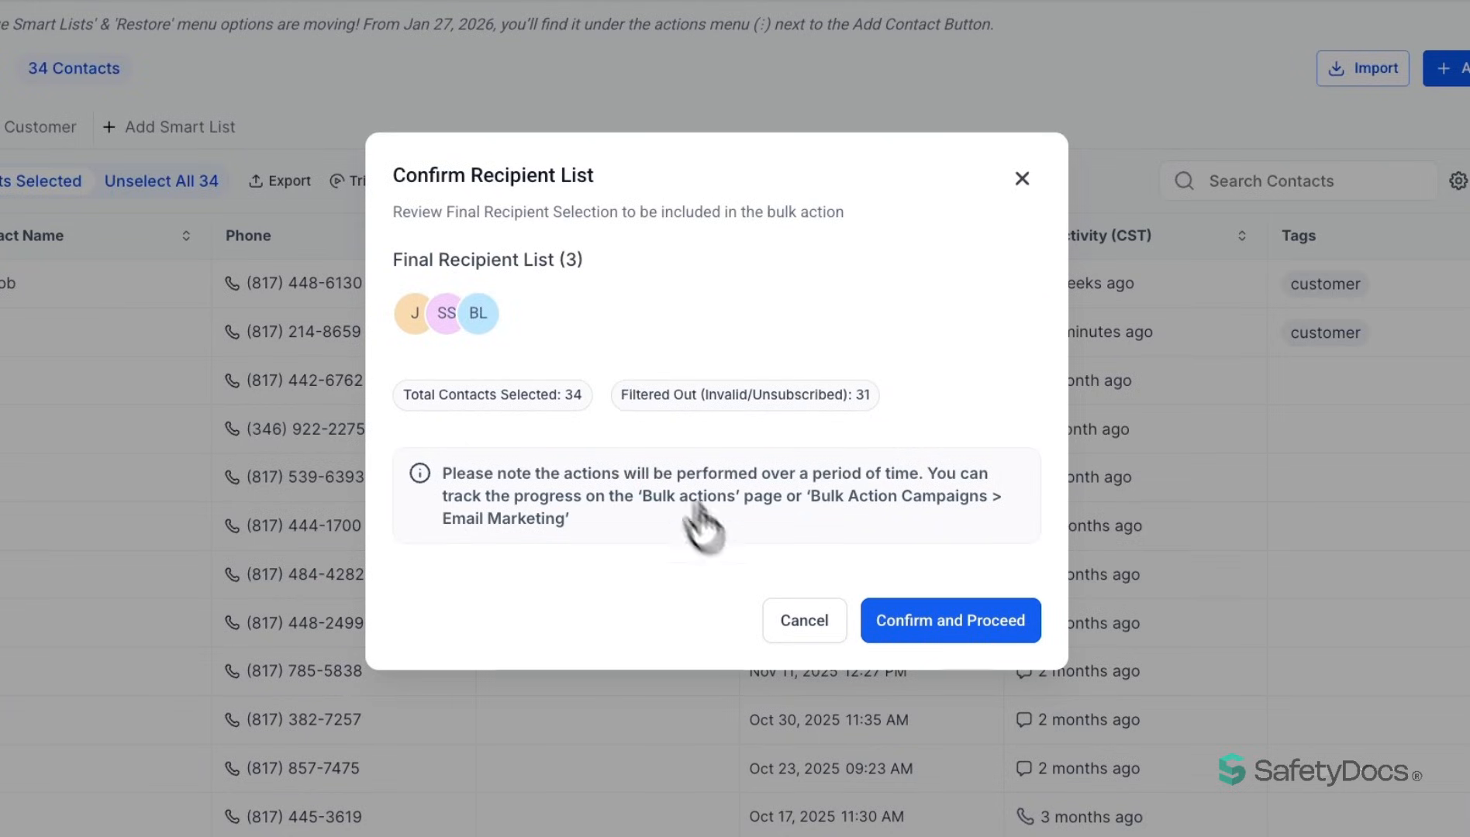
pyautogui.click(978, 638)
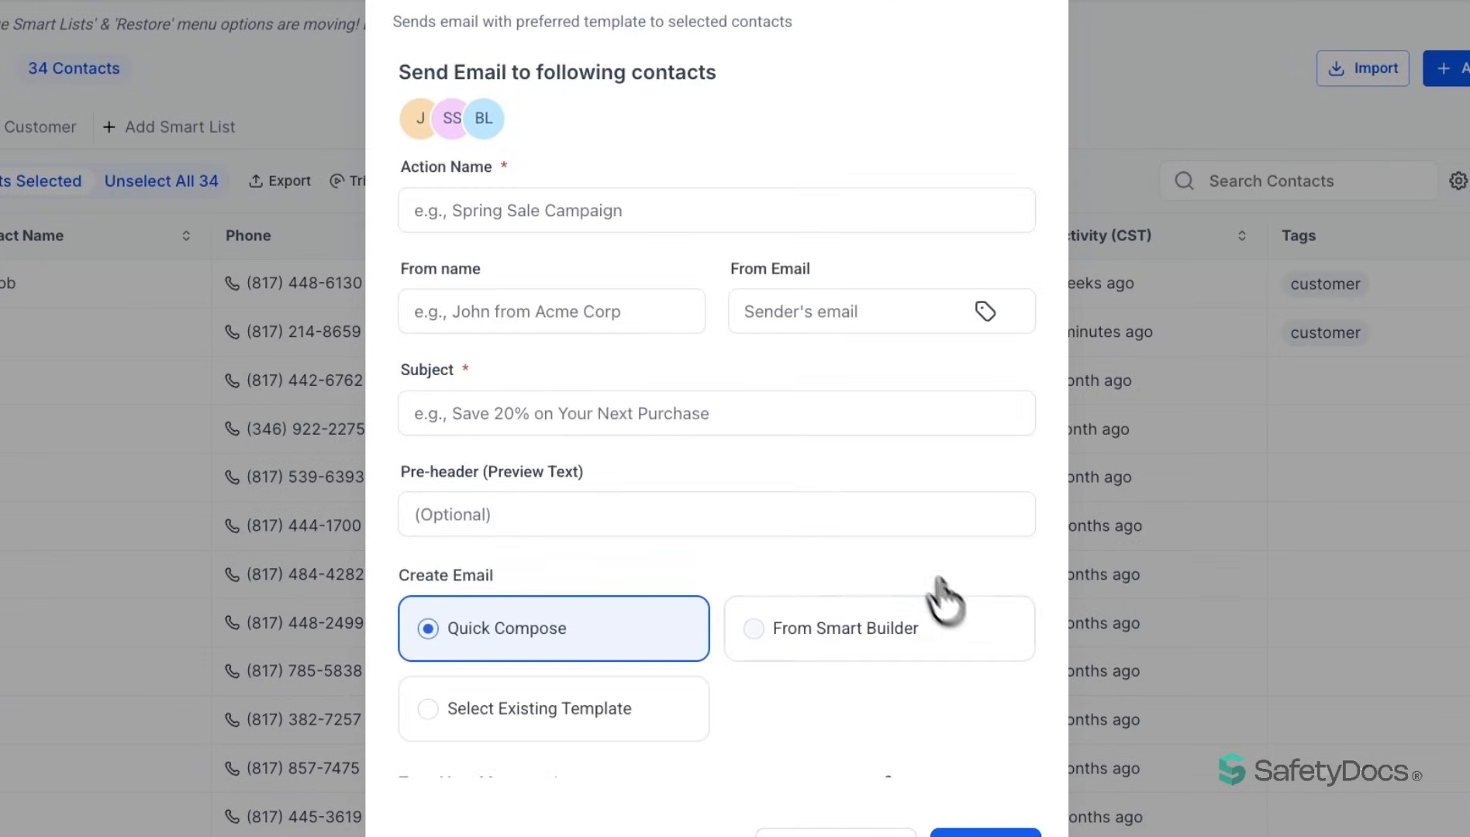
pyautogui.click(502, 211)
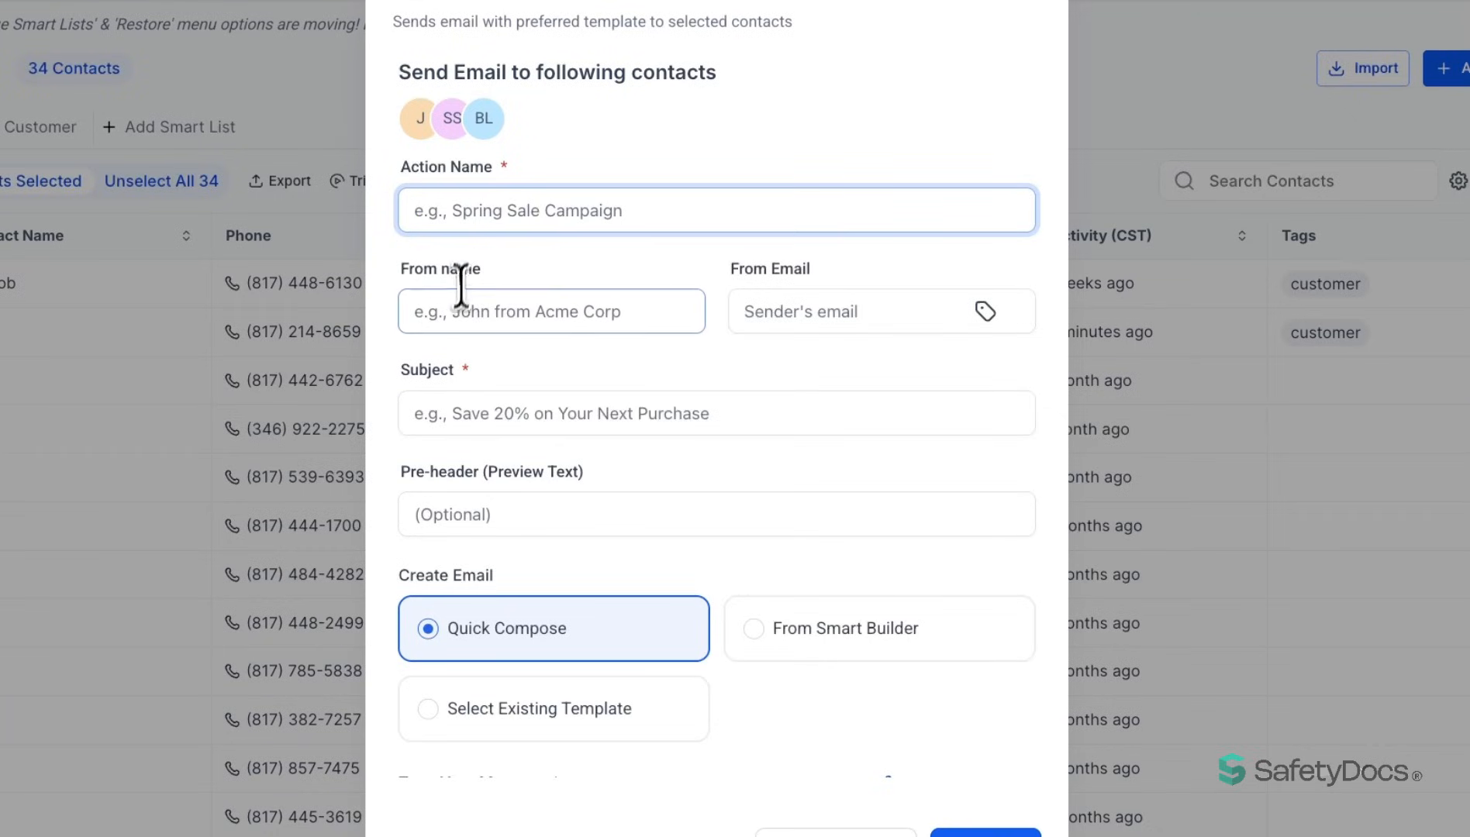
pyautogui.click(489, 312)
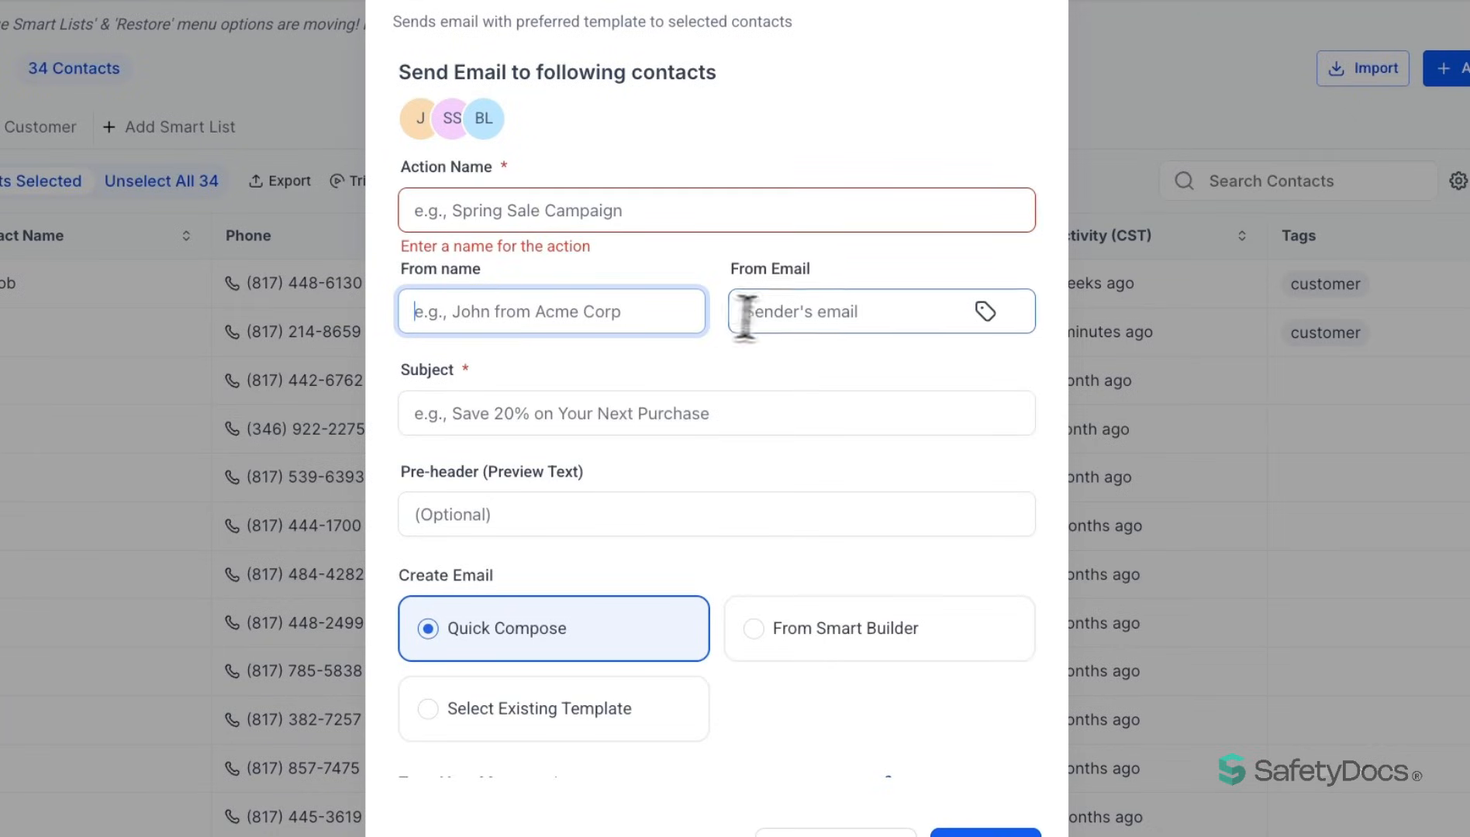
pyautogui.click(790, 312)
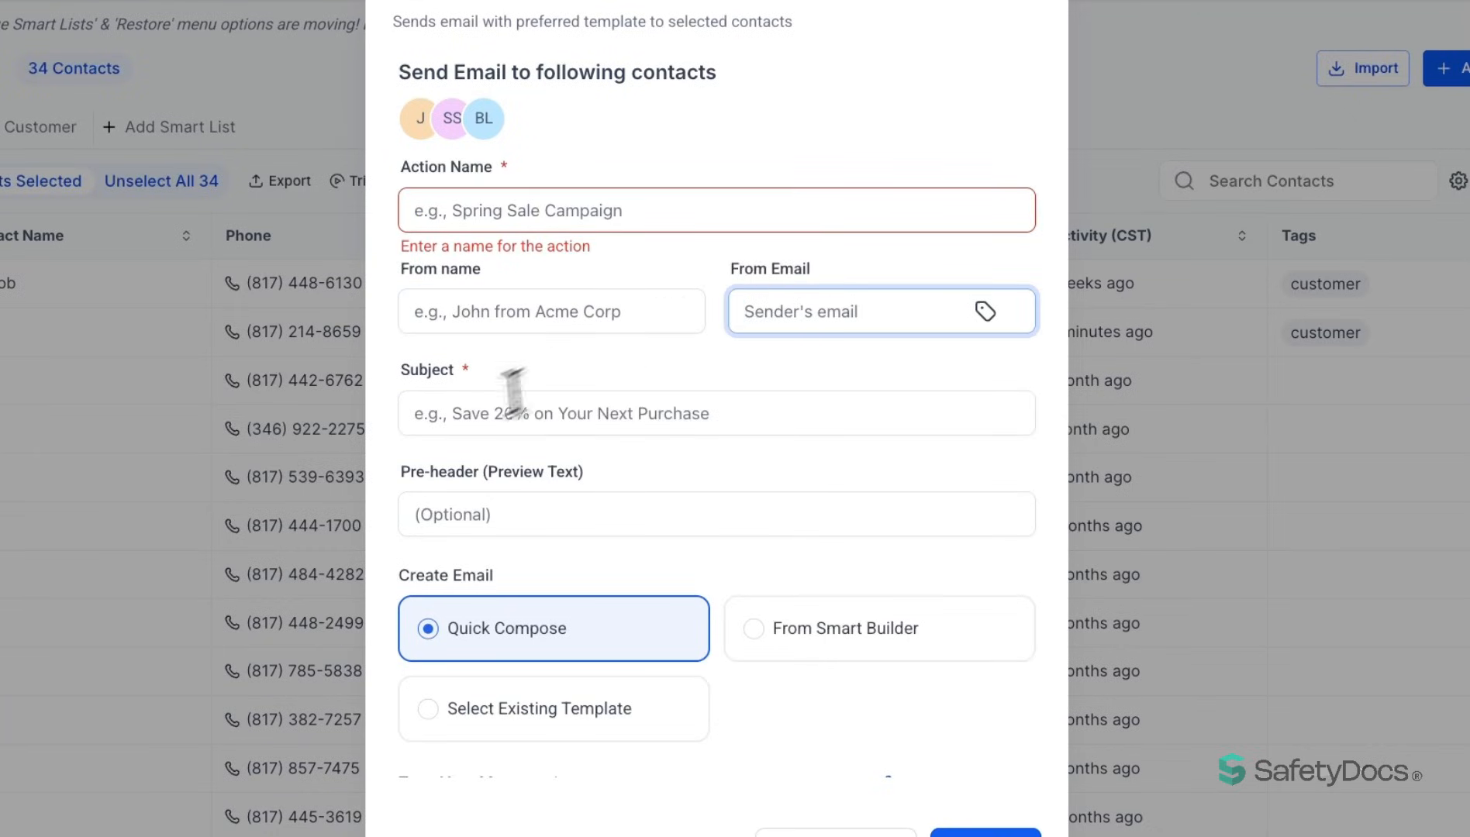
pyautogui.click(445, 413)
pyautogui.click(548, 532)
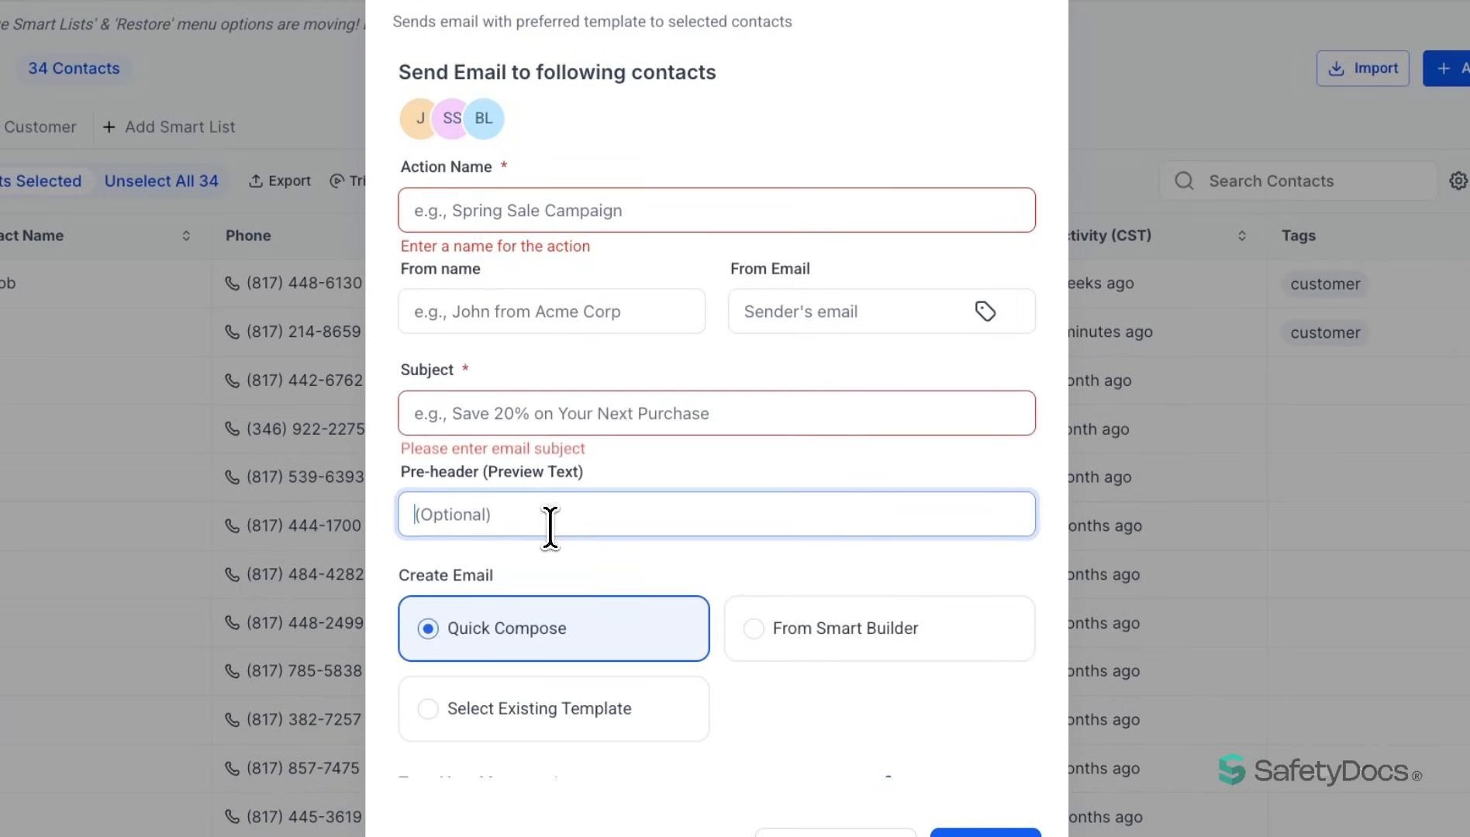
pyautogui.scroll(-3, 545, 525)
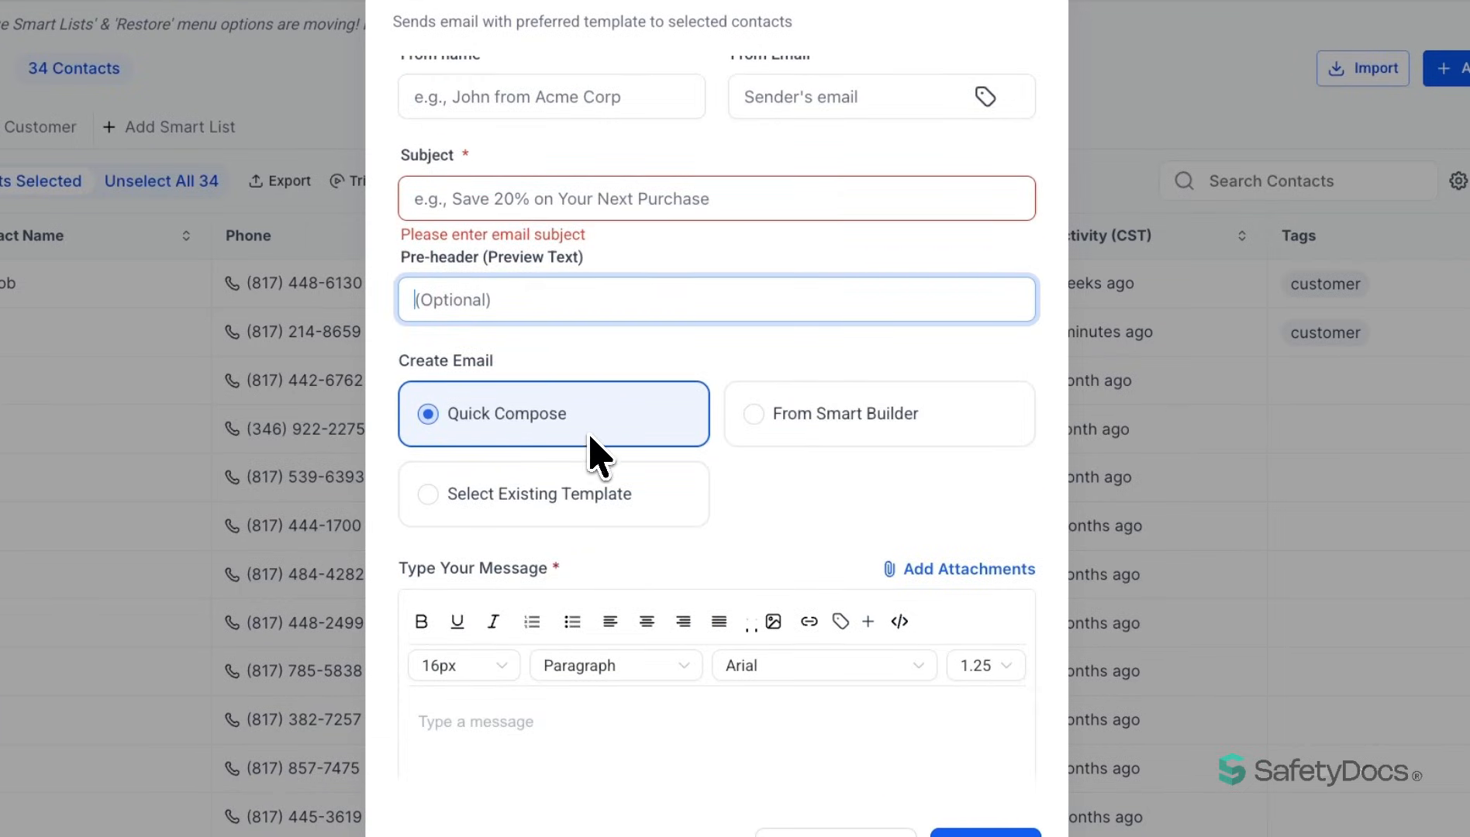
# - Compare the email creation options and use the existing template "New Template" as the email content
pyautogui.click(775, 417)
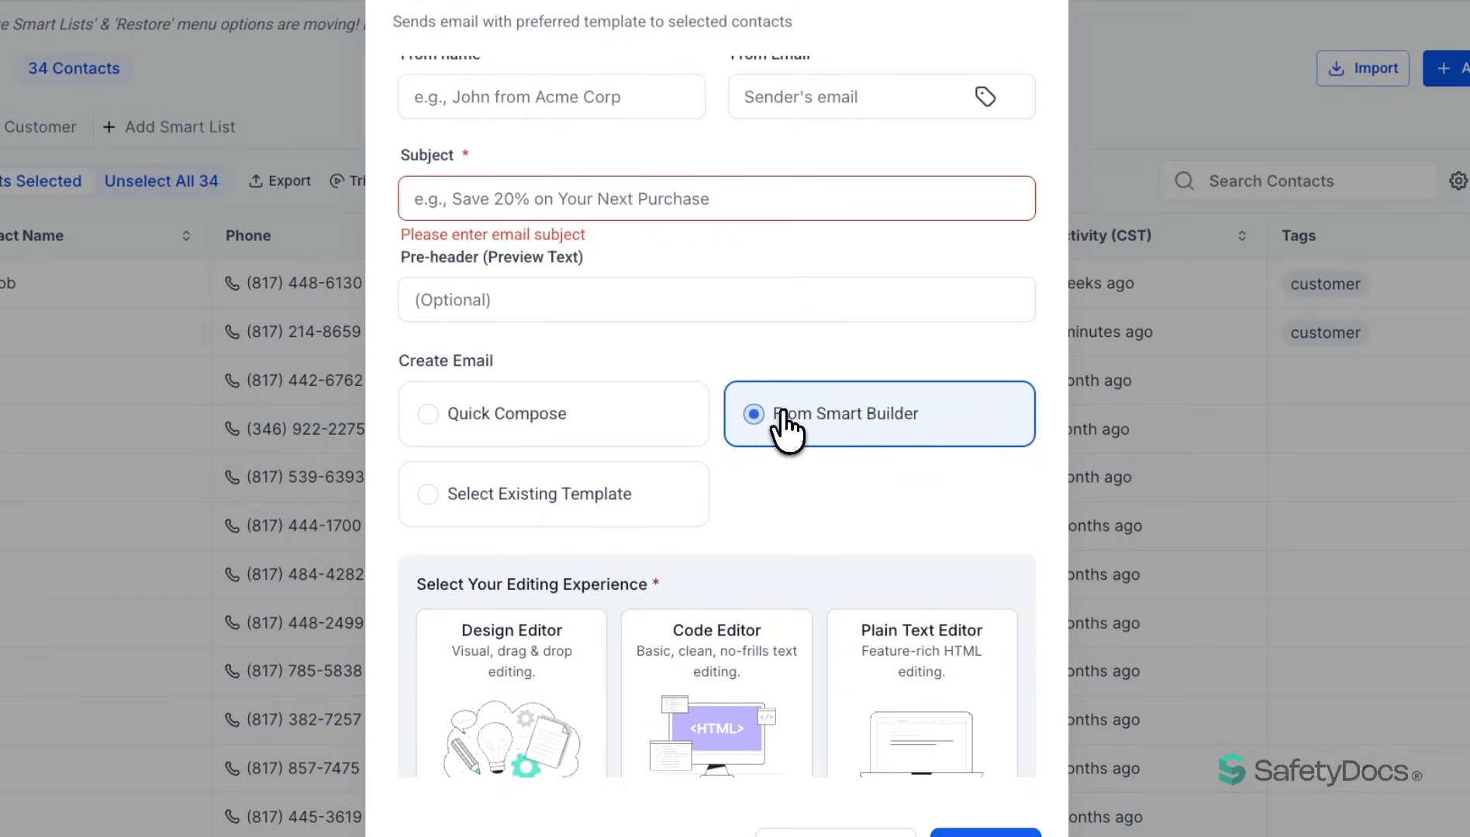
pyautogui.click(611, 495)
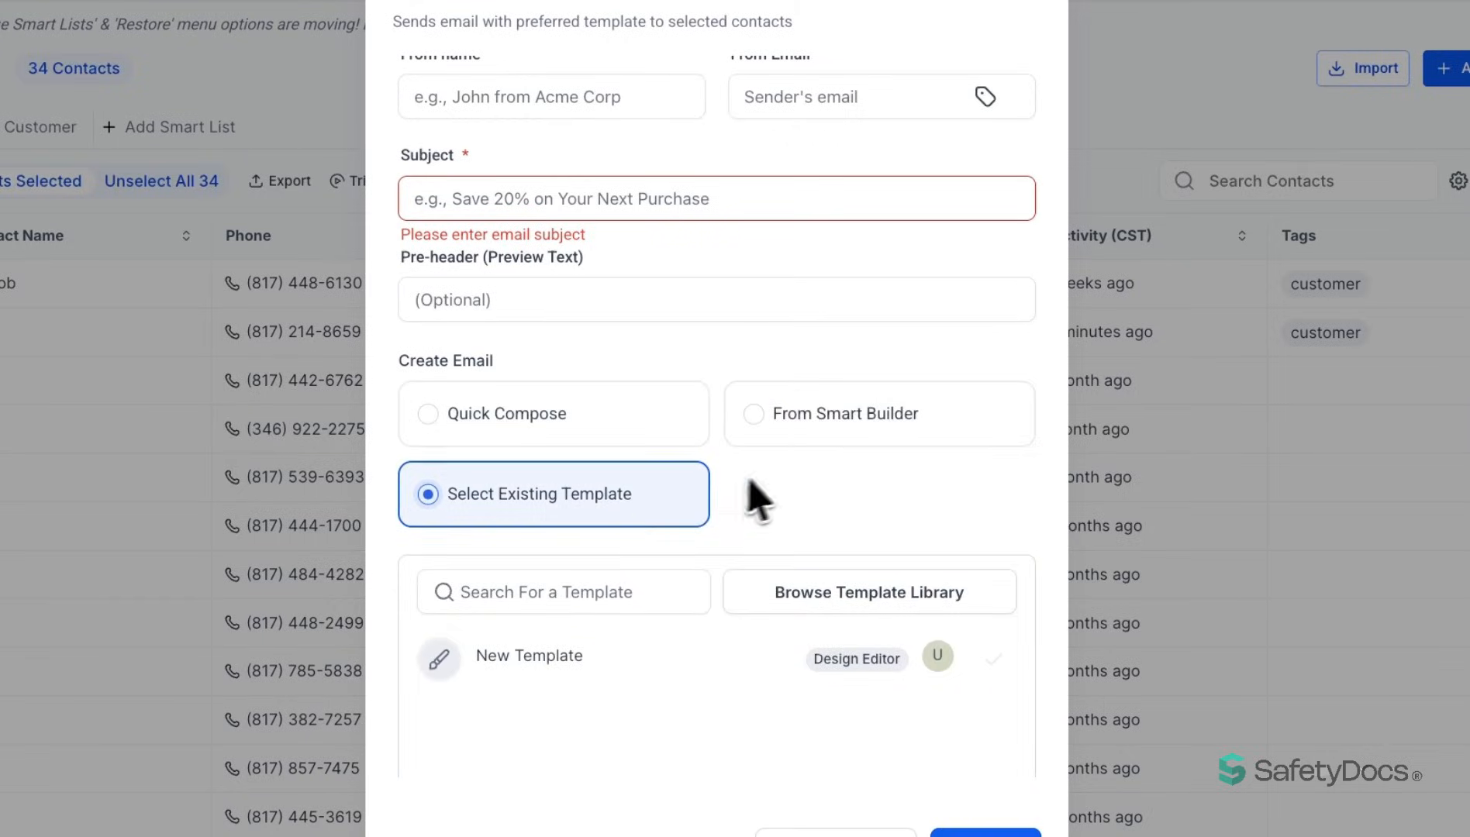
pyautogui.scroll(-3, 756, 500)
pyautogui.click(559, 426)
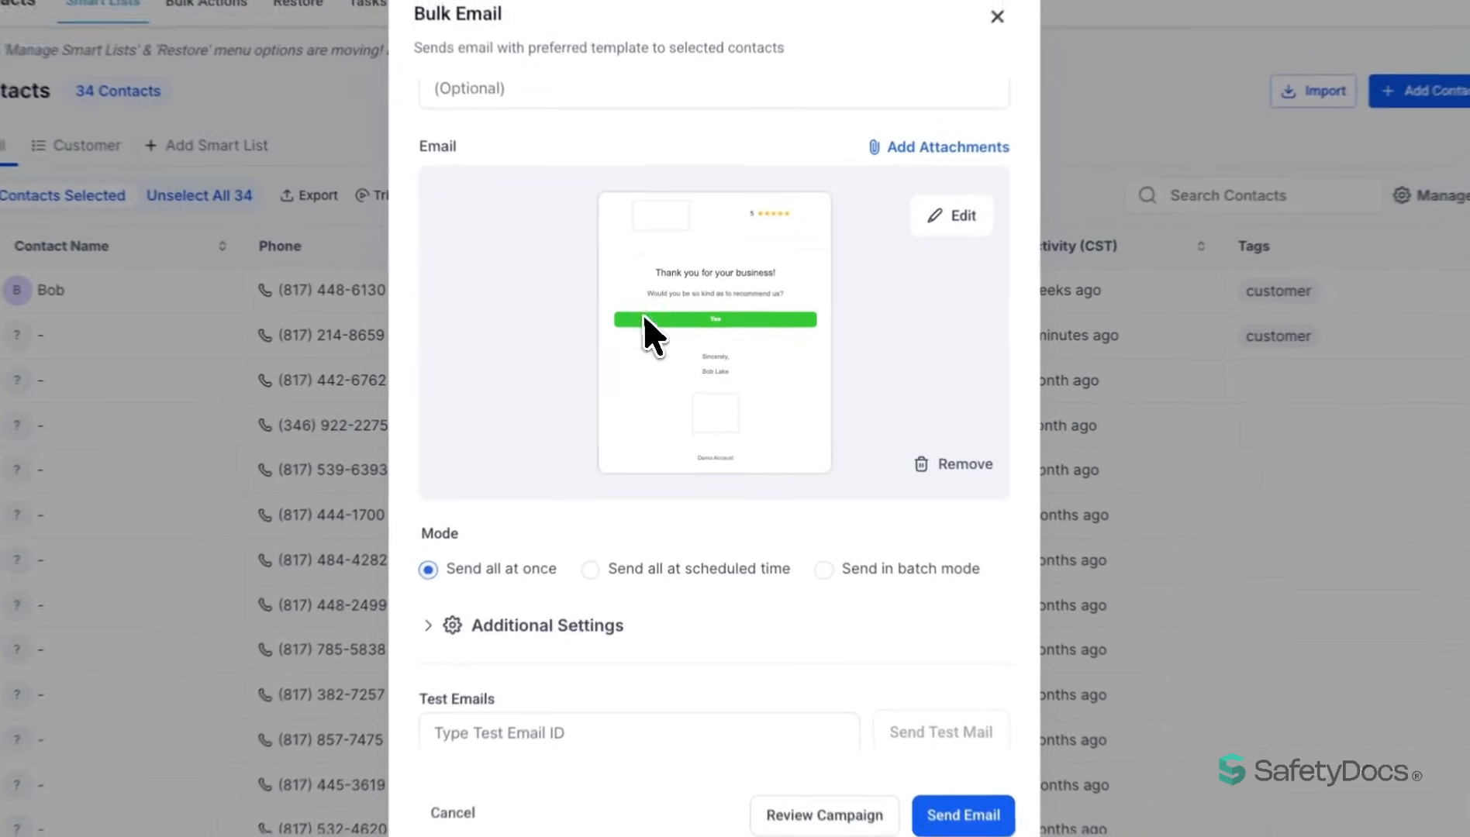
# - Look at the scheduled sending option and set the email's sending mode to Send in batch mode
pyautogui.scroll(-2, 703, 388)
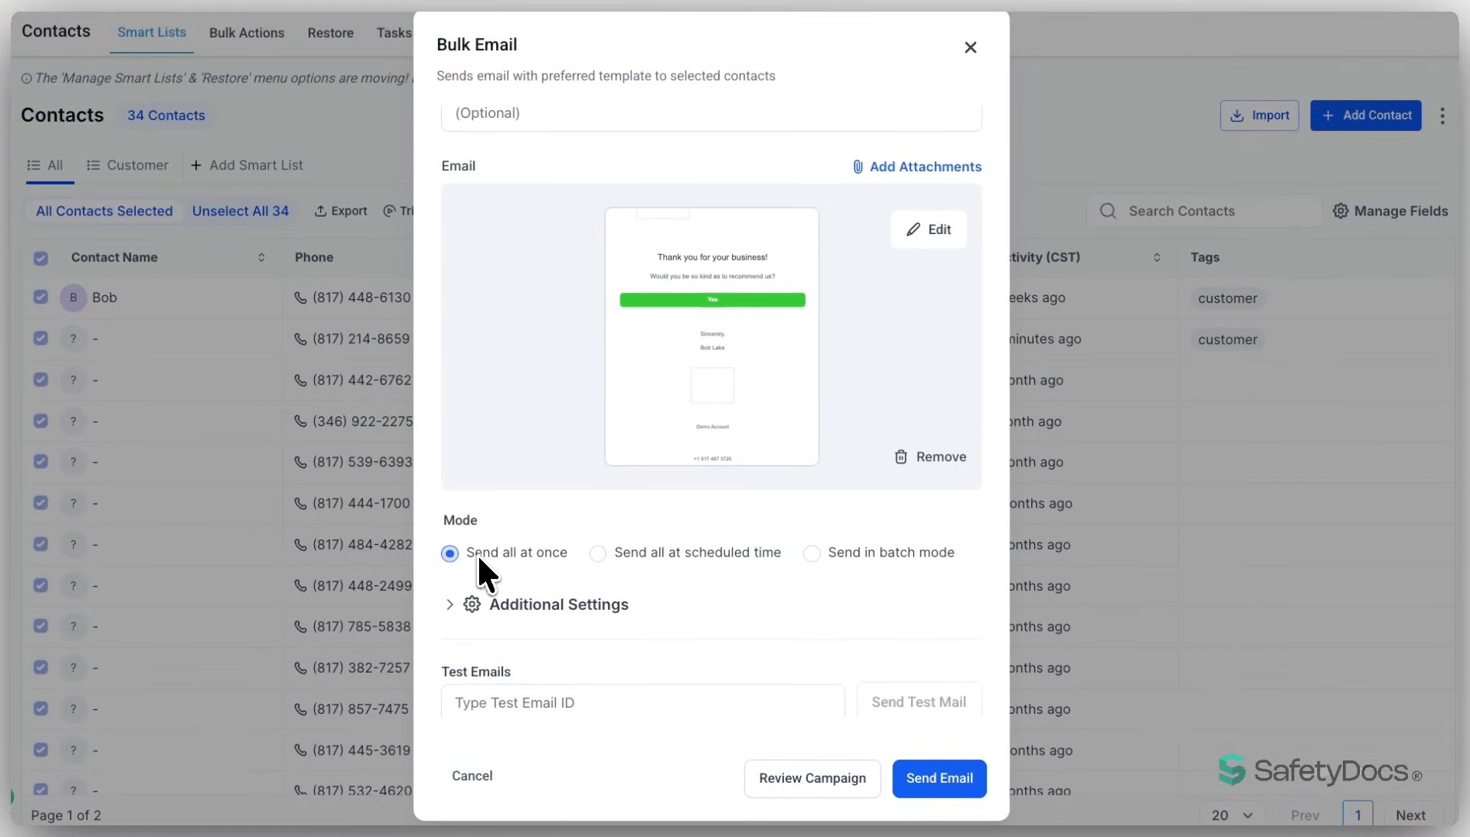
pyautogui.click(597, 553)
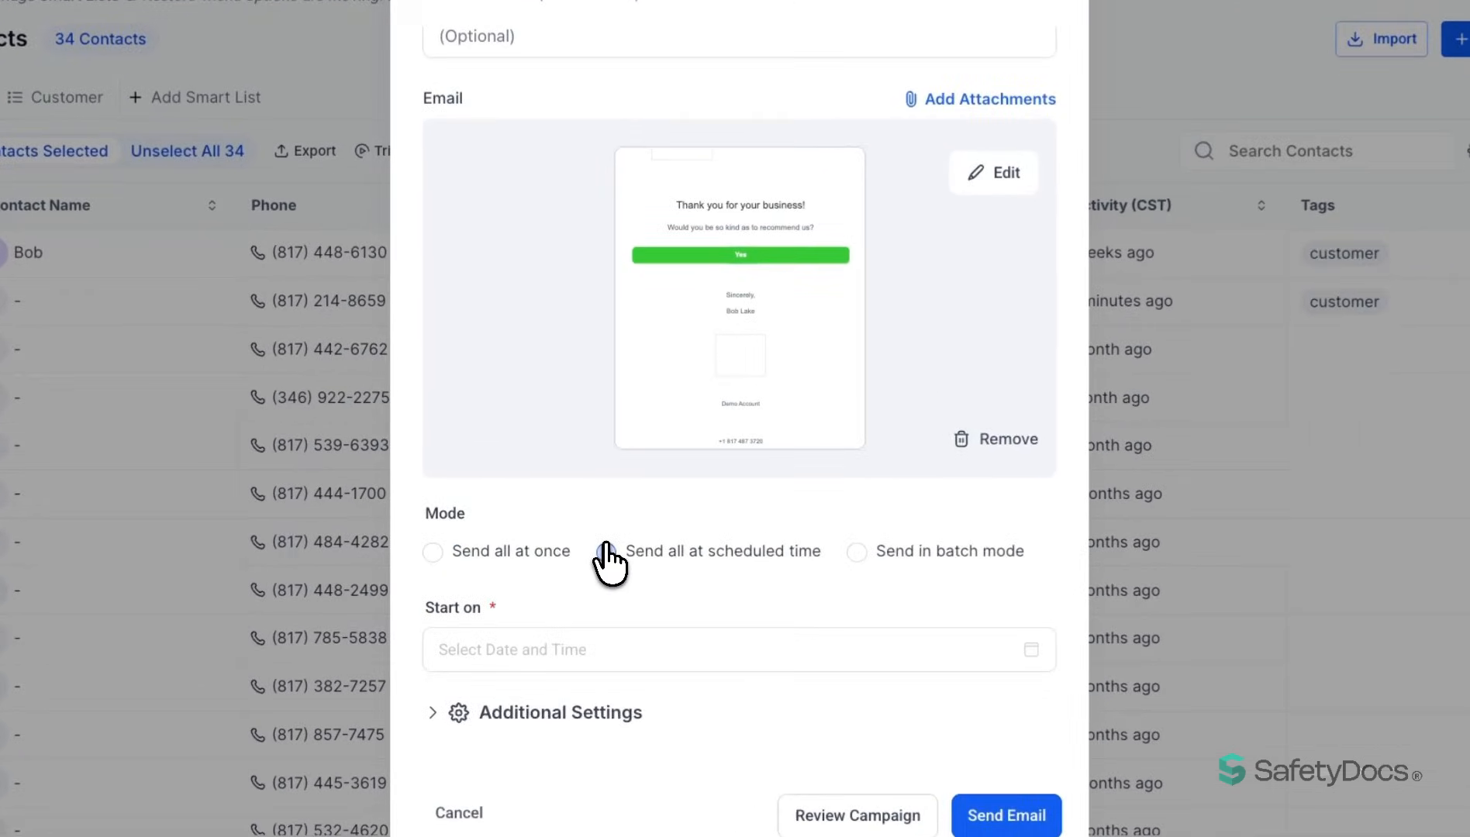
pyautogui.click(857, 553)
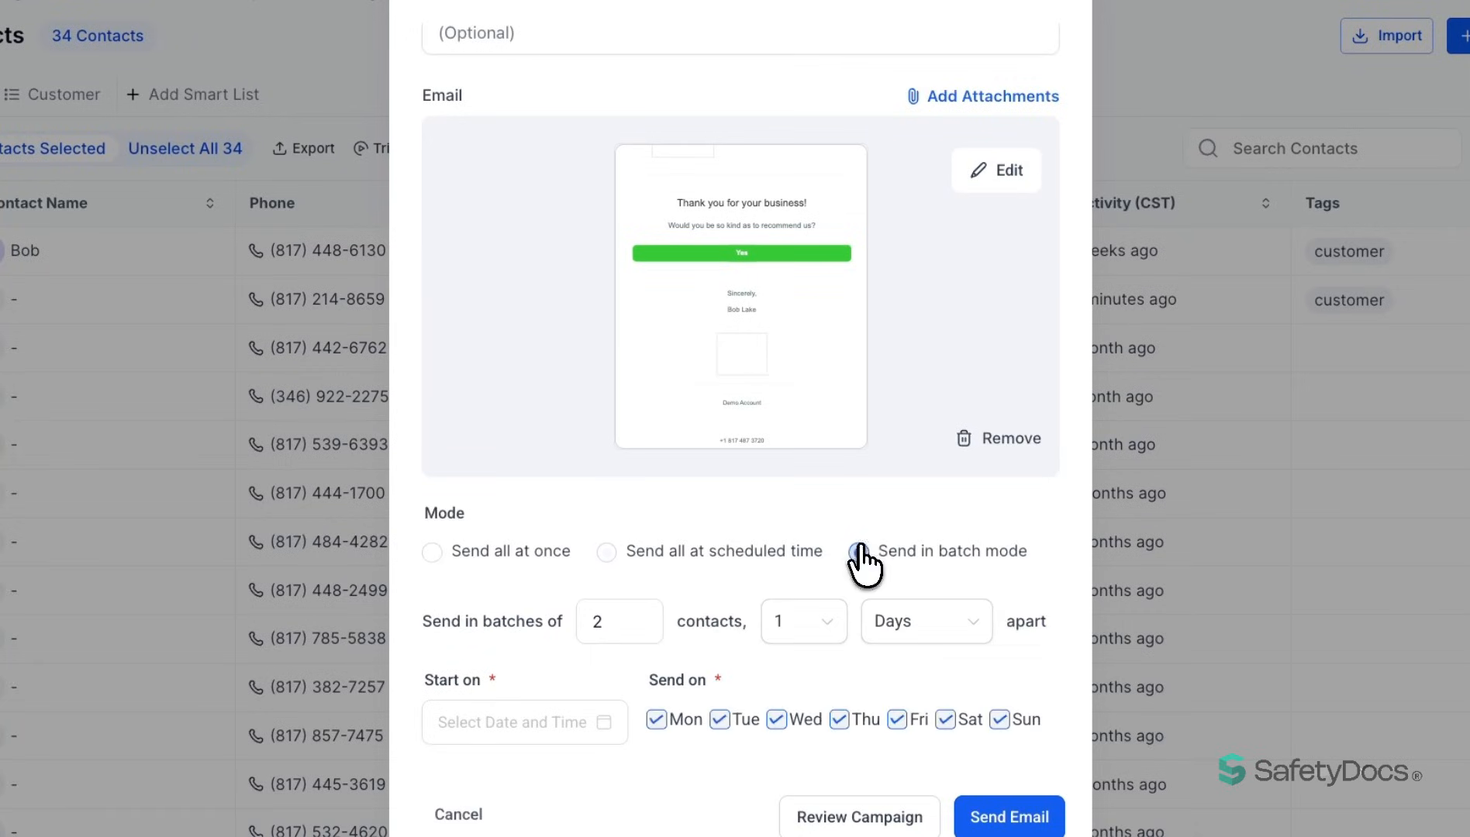
# - Look over the email's batch settings for batch size, interval between batches, start date and sending days
pyautogui.scroll(-3, 785, 516)
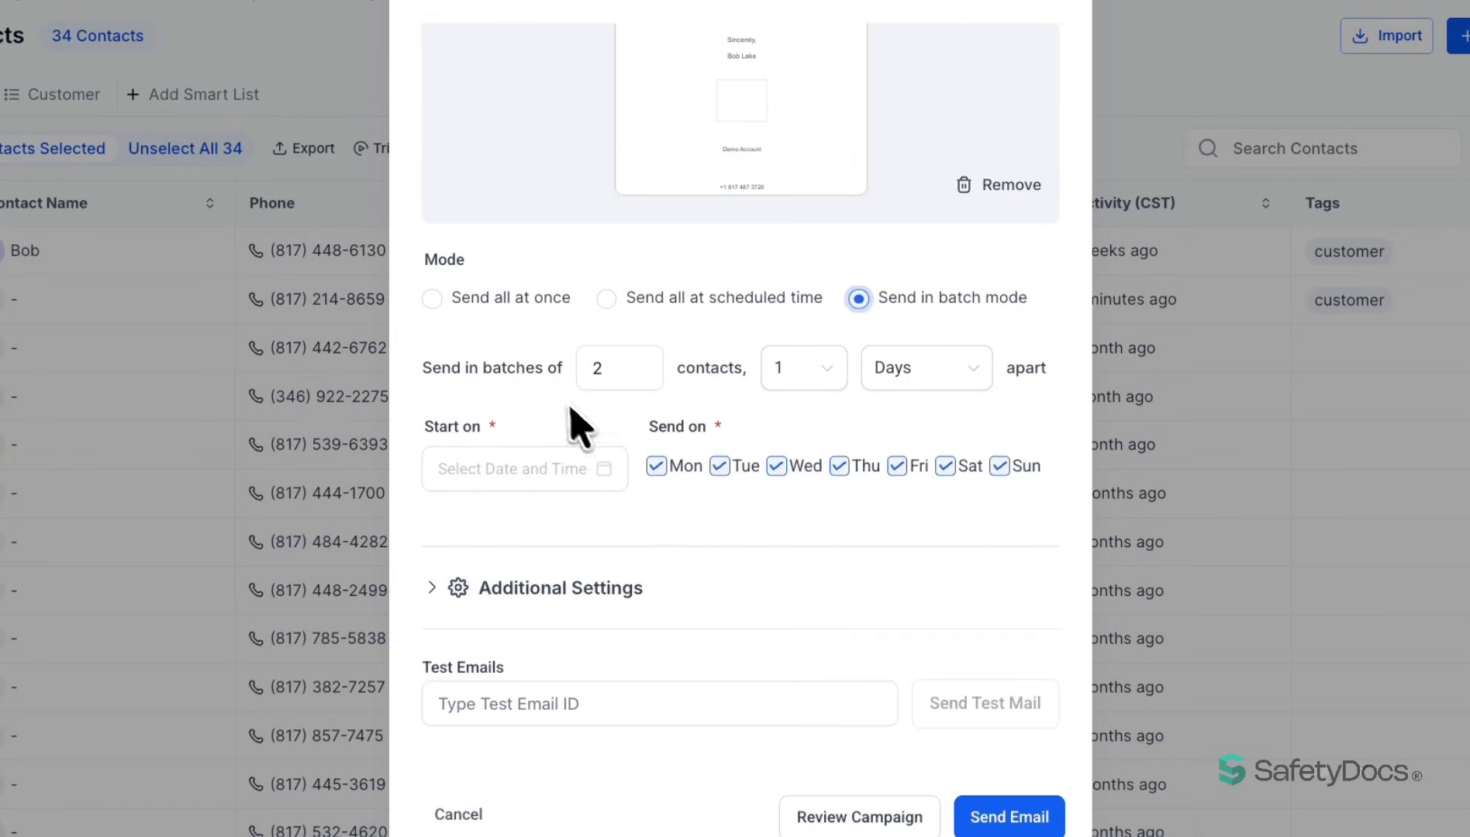
pyautogui.moveTo(604, 368); pyautogui.dragTo(591, 376)
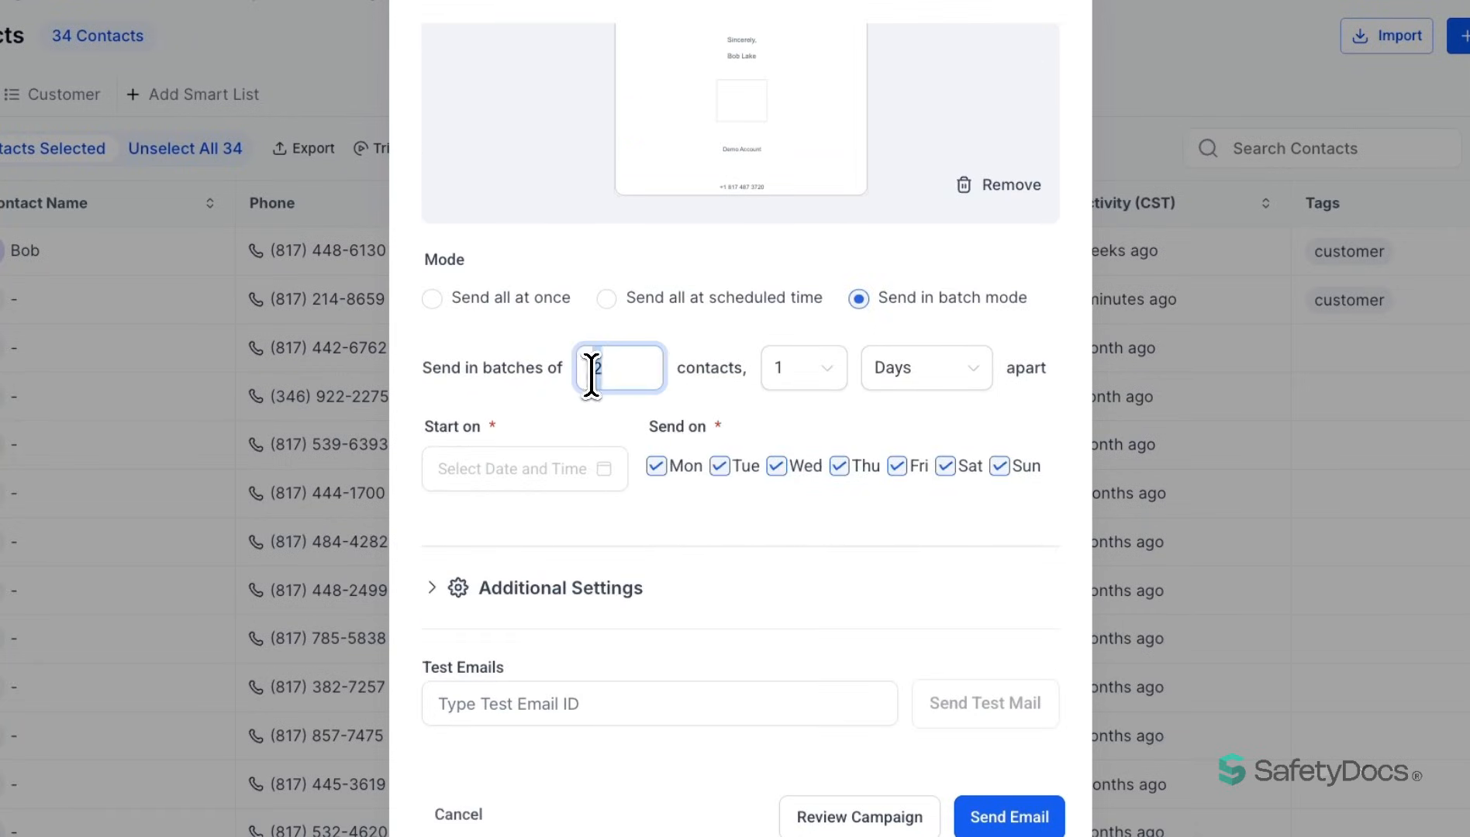
pyautogui.click(803, 371)
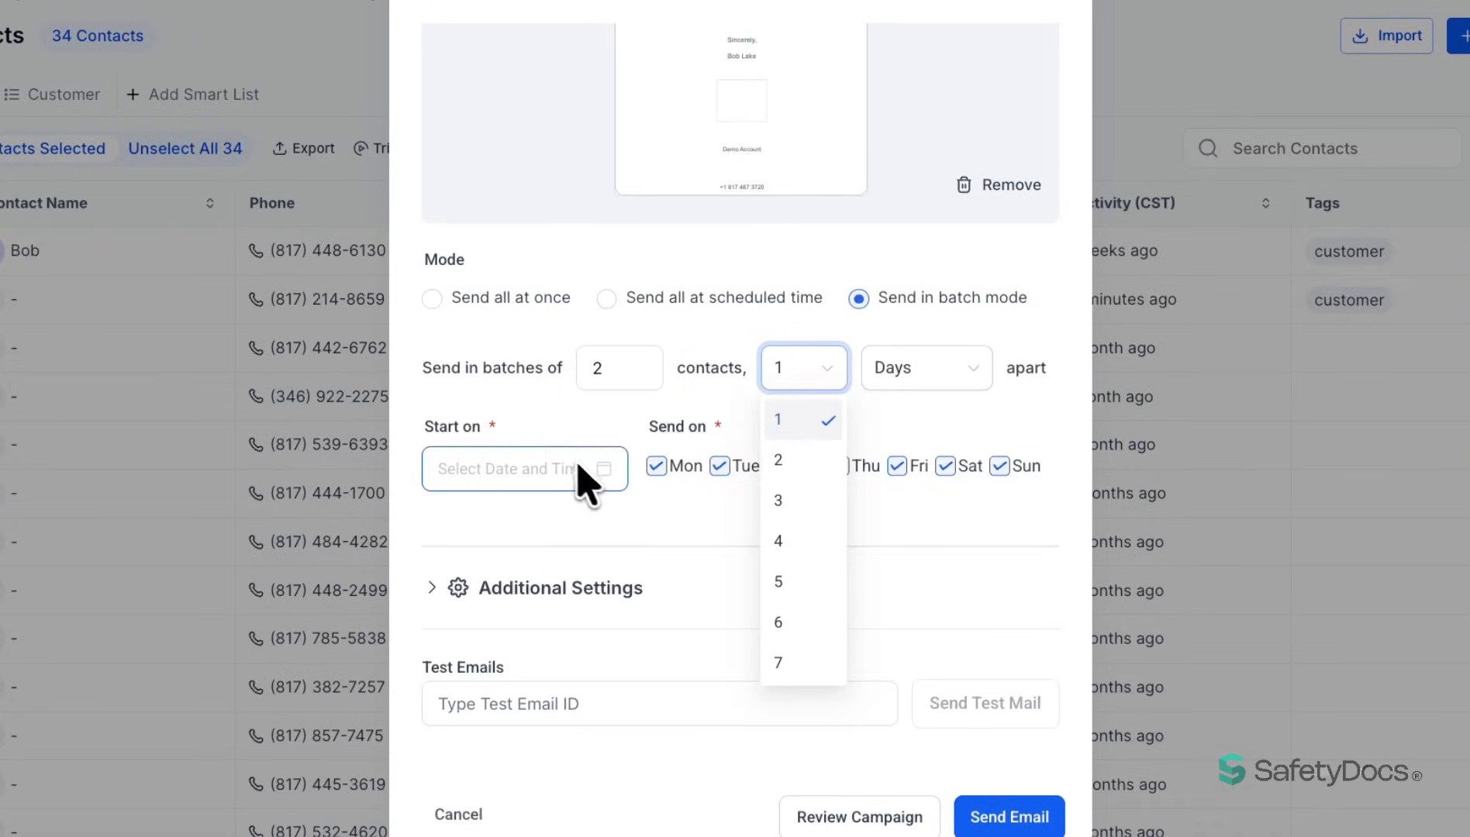
pyautogui.click(540, 424)
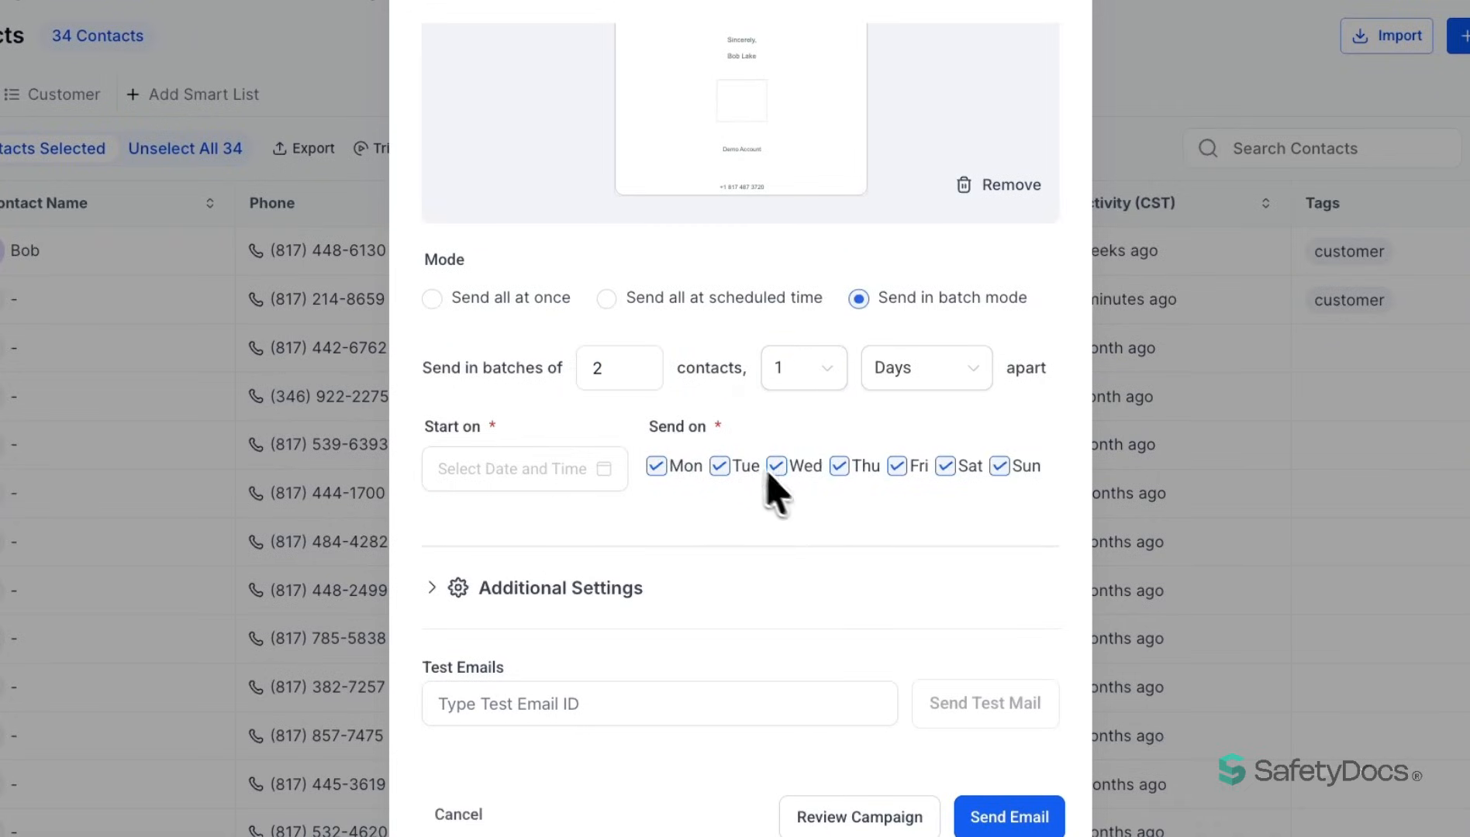
# - Review the bulk email's additional settings, test email field and consent confirmation, and close the dialog without sending
pyautogui.click(518, 587)
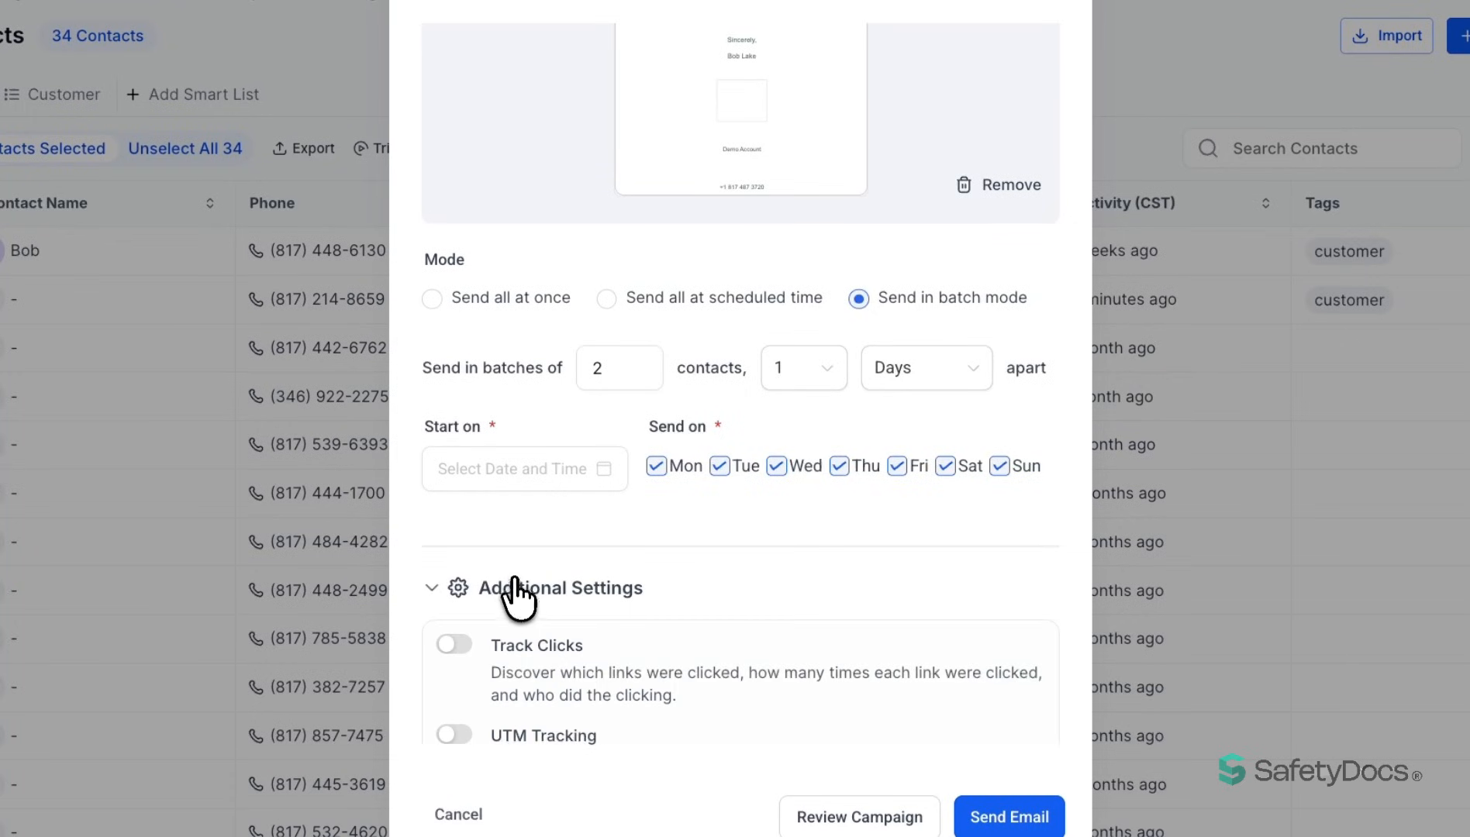
pyautogui.scroll(-2, 518, 607)
pyautogui.scroll(-1, 518, 587)
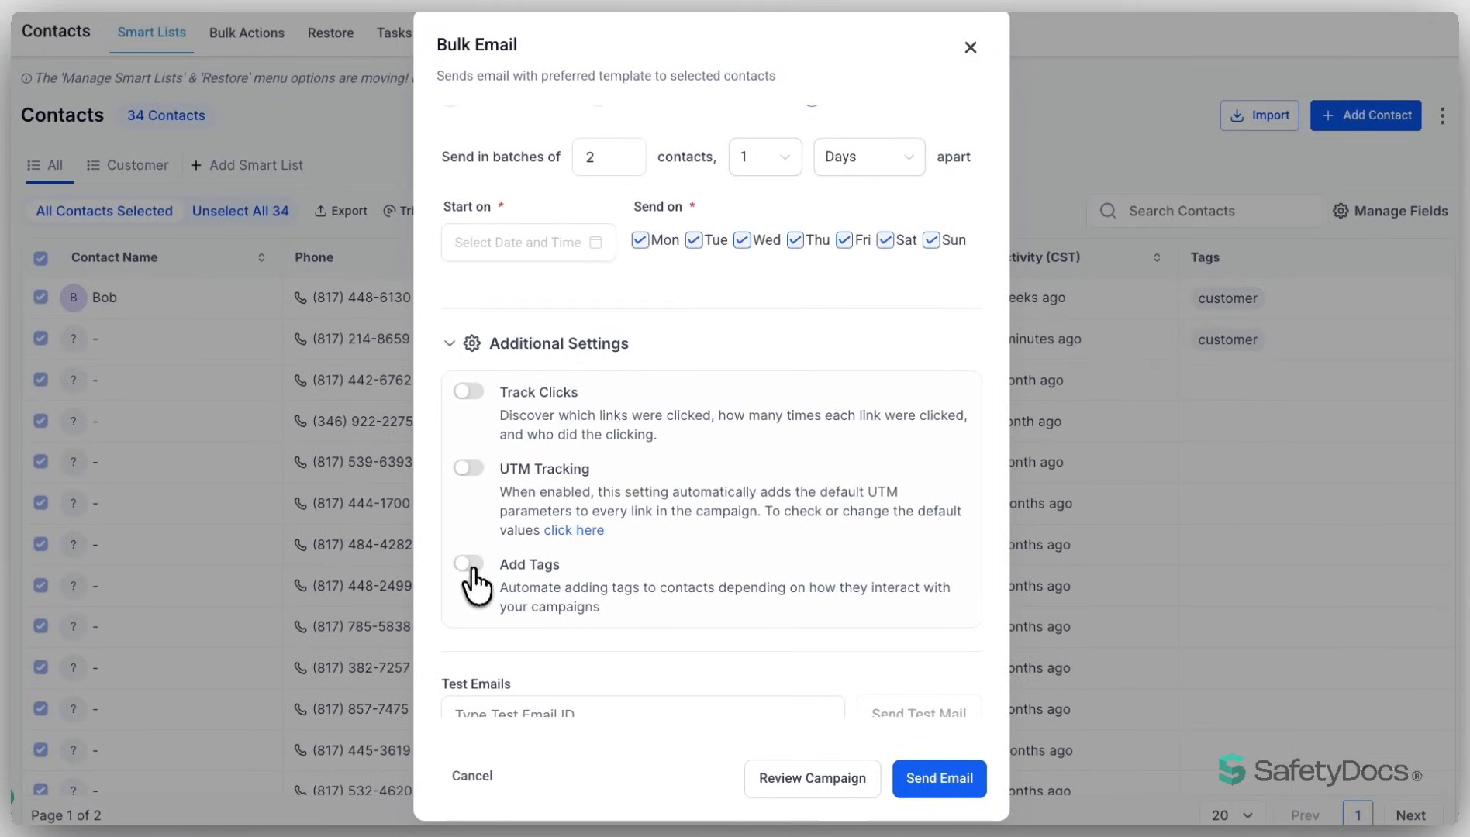
pyautogui.scroll(-2, 499, 566)
pyautogui.click(501, 559)
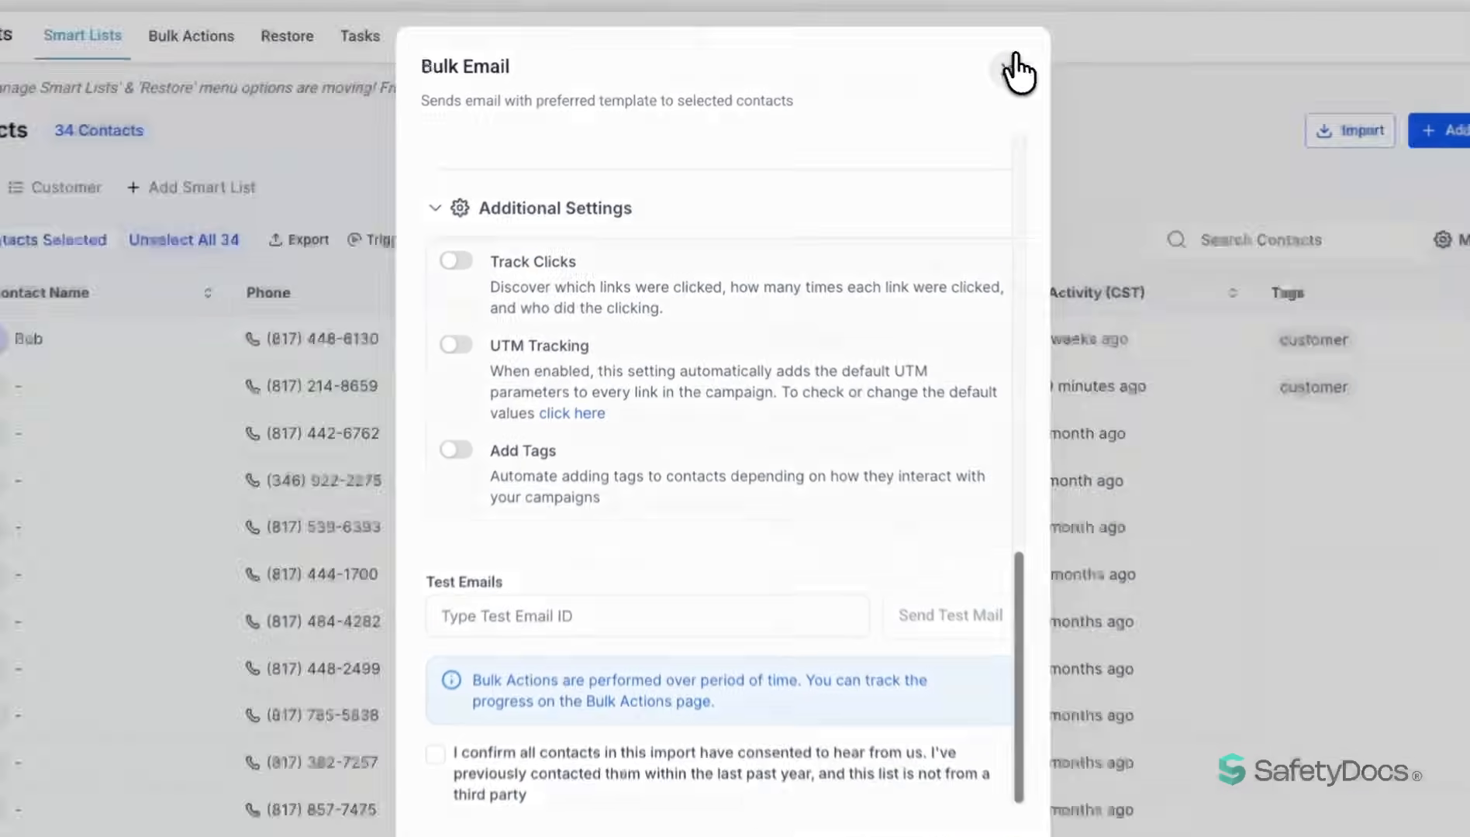
pyautogui.click(1015, 72)
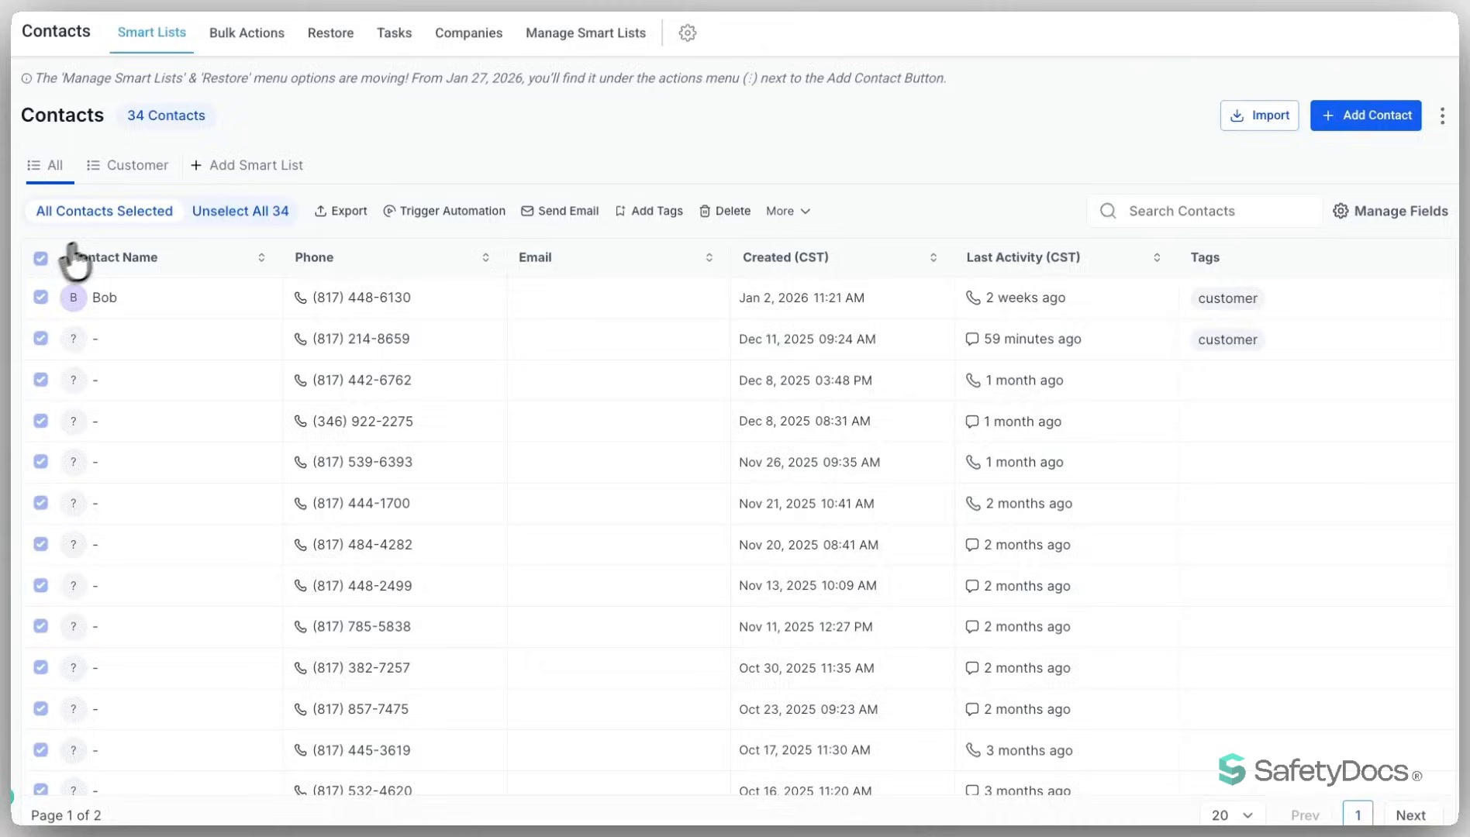
# - Clear the selection of all contacts and select only the first four contacts in the list
pyautogui.click(242, 212)
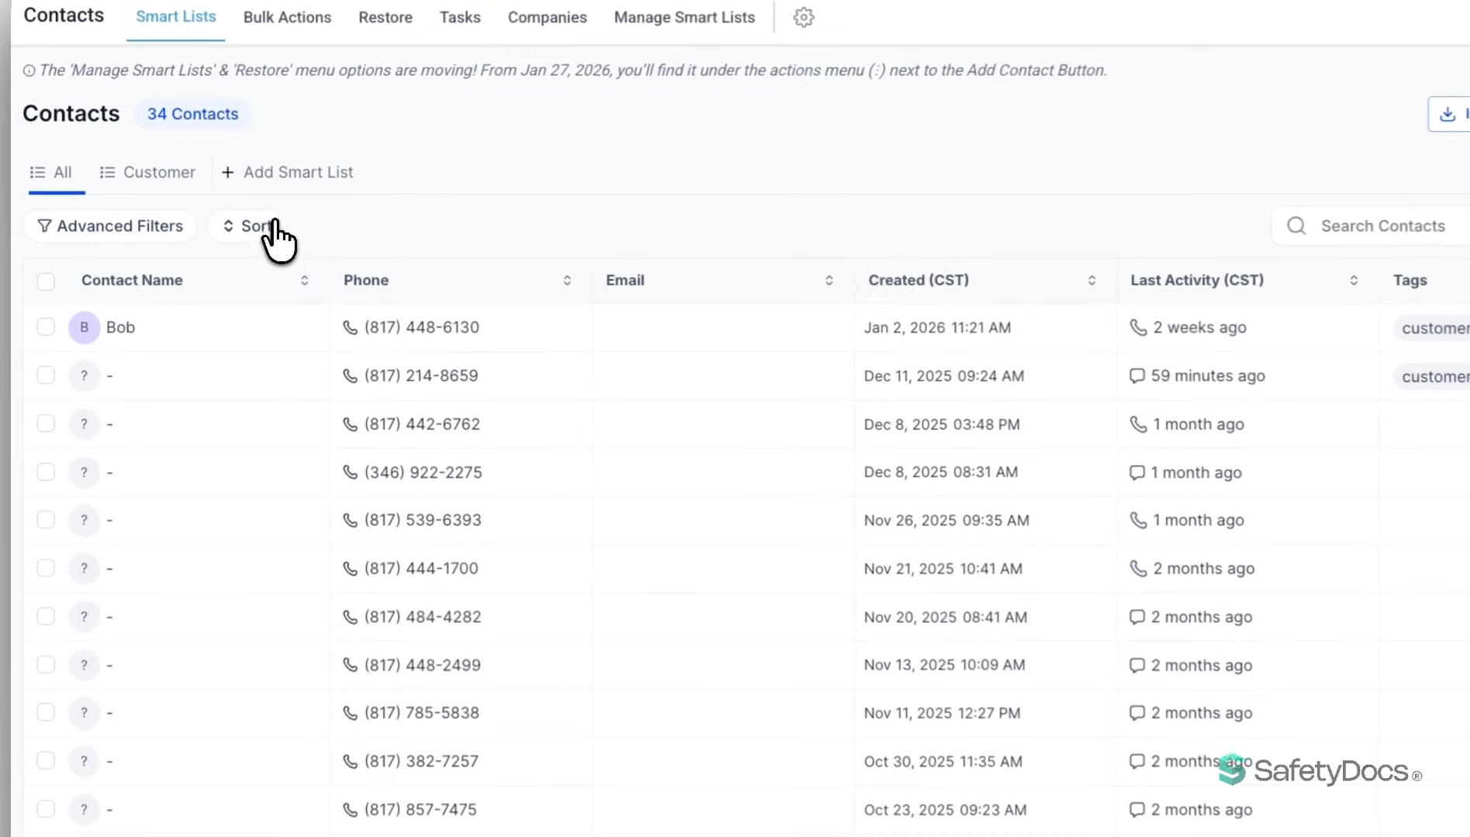
pyautogui.click(46, 328)
pyautogui.click(45, 377)
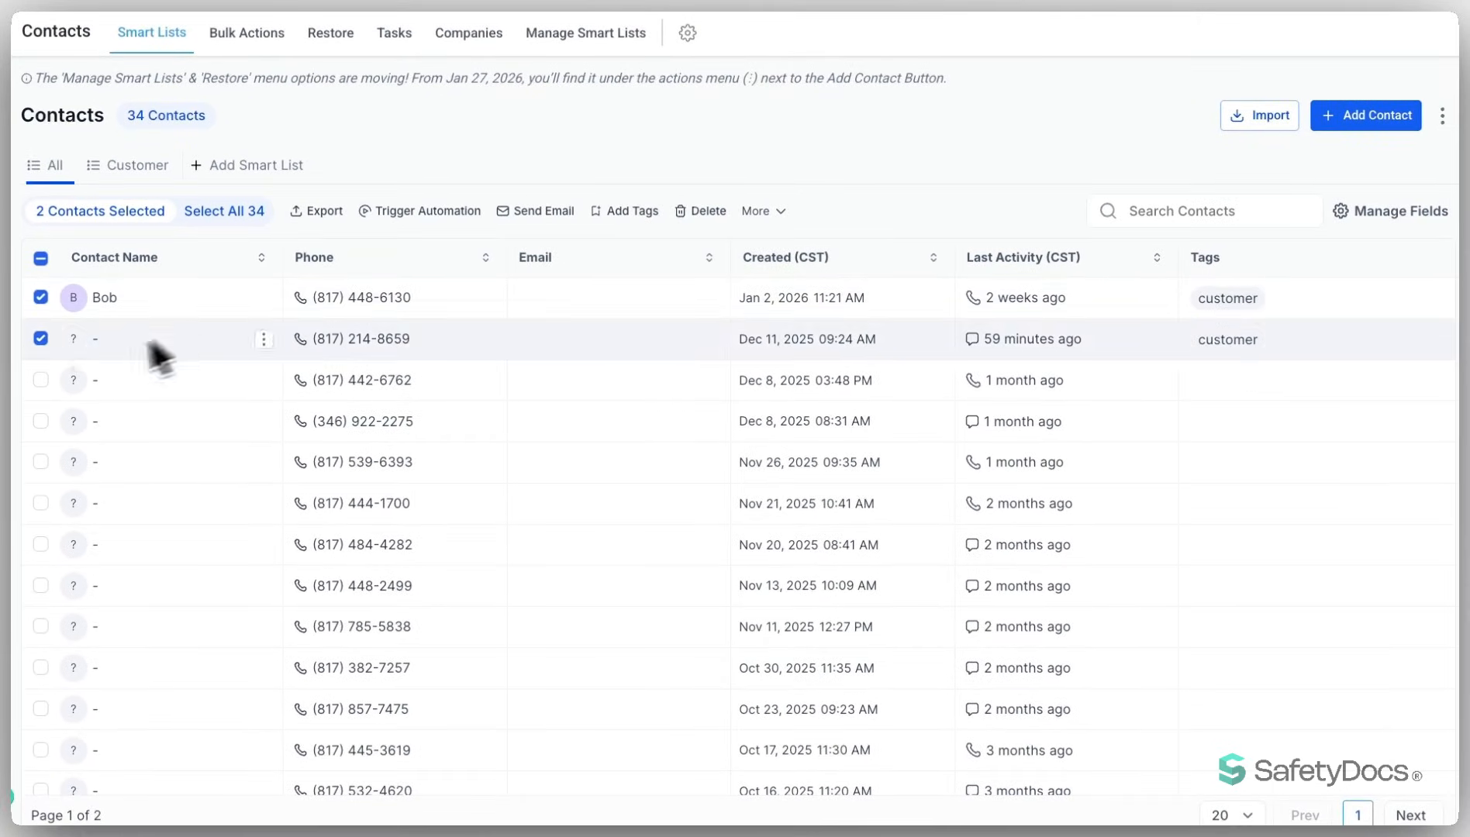
pyautogui.click(40, 380)
pyautogui.click(40, 421)
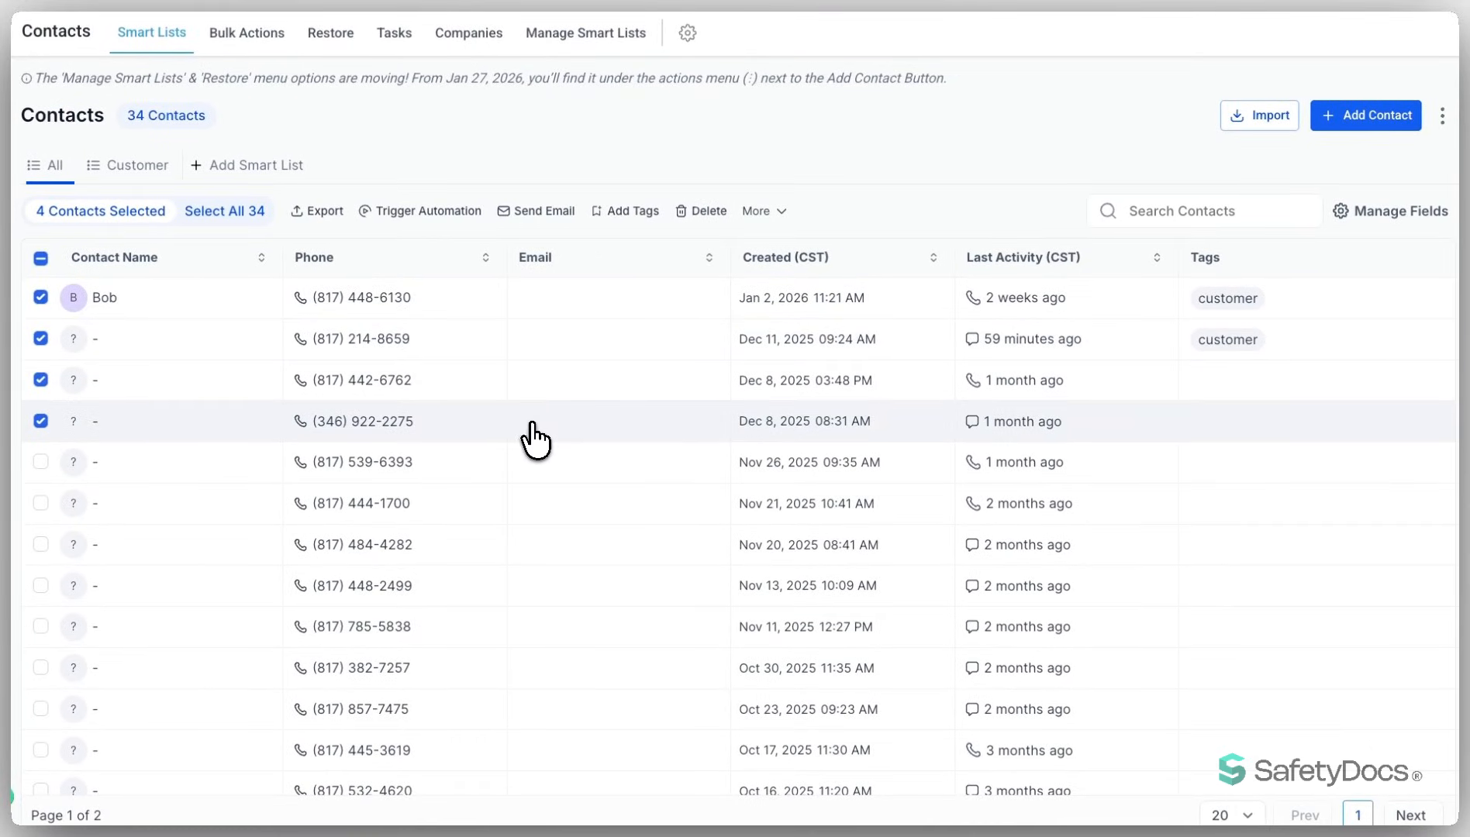
# - Add the existing tag "customer" to the four selected contacts, using "customer" as the action name
pyautogui.click(625, 211)
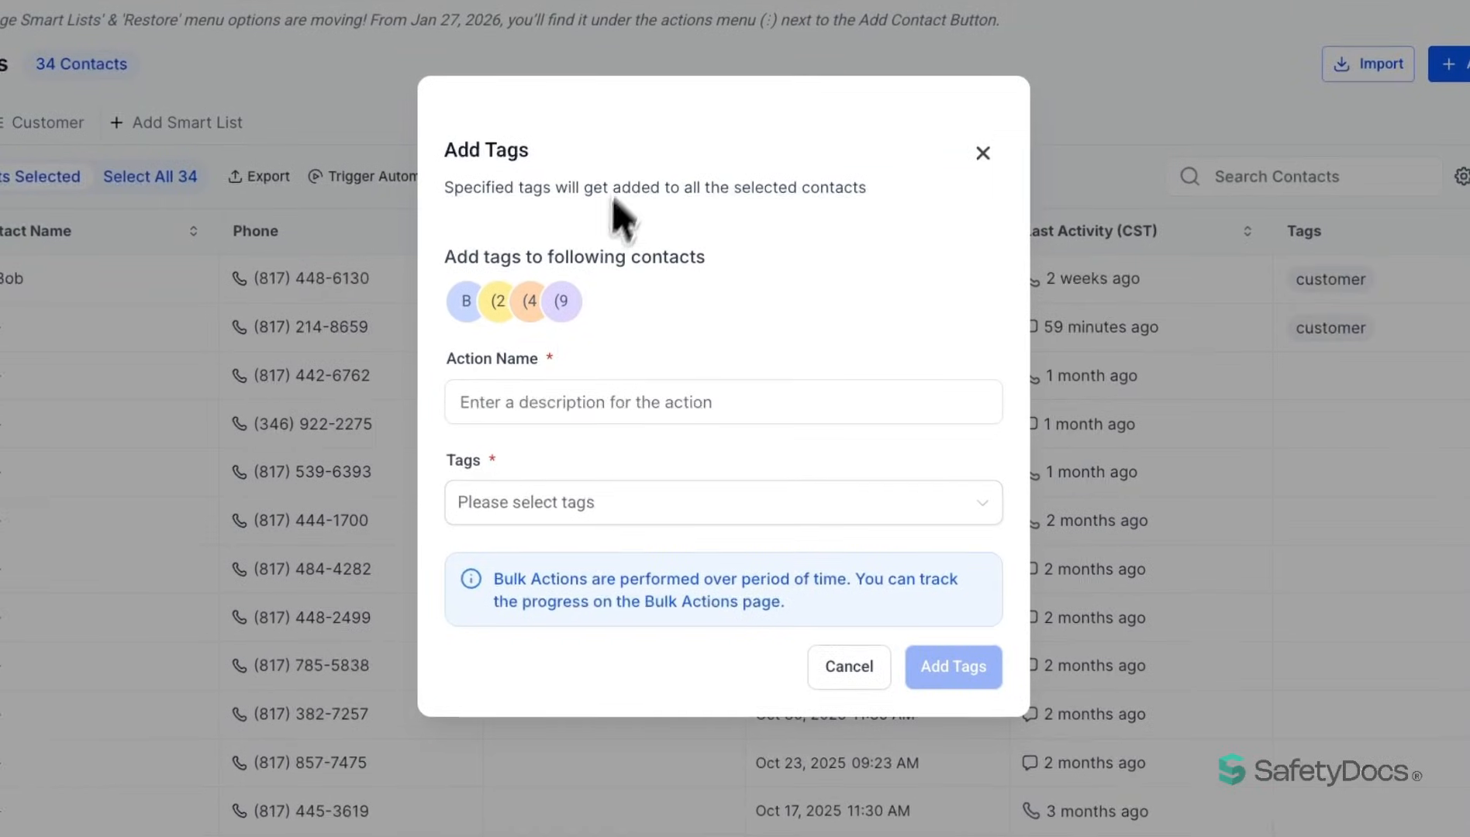
pyautogui.click(529, 403)
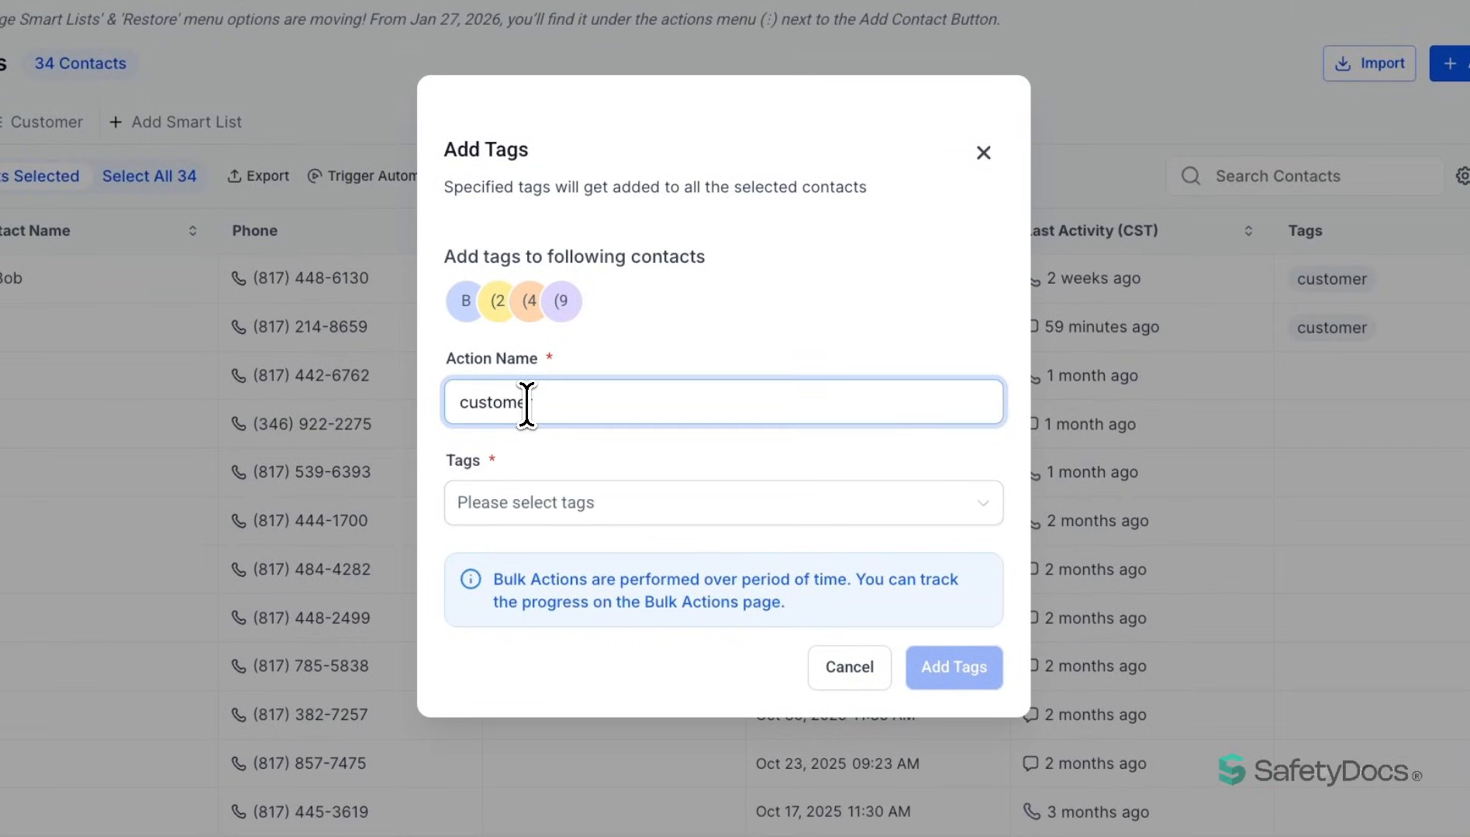
pyautogui.press('Tab')
pyautogui.click(566, 502)
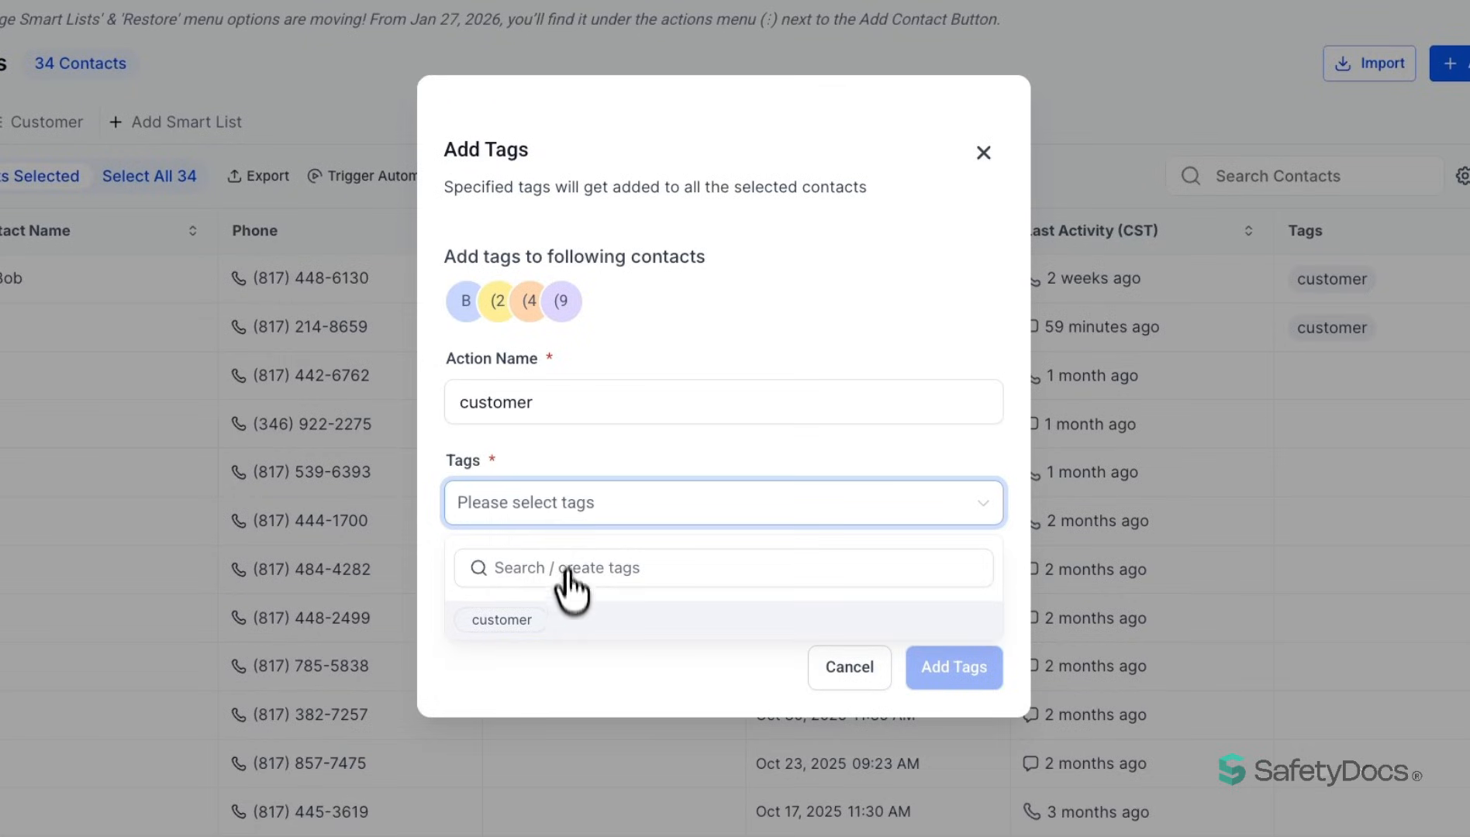
pyautogui.click(536, 620)
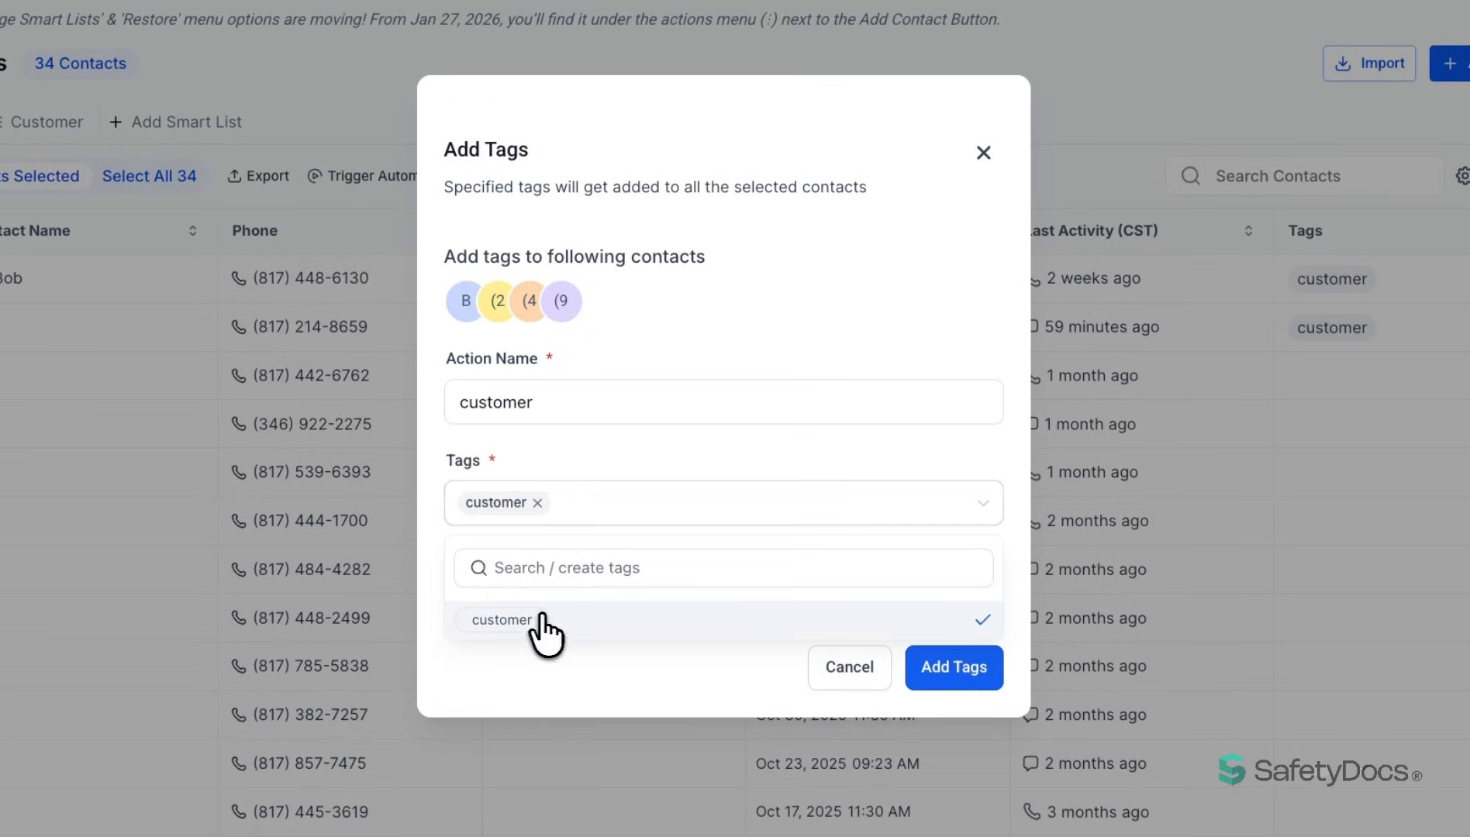
pyautogui.click(953, 675)
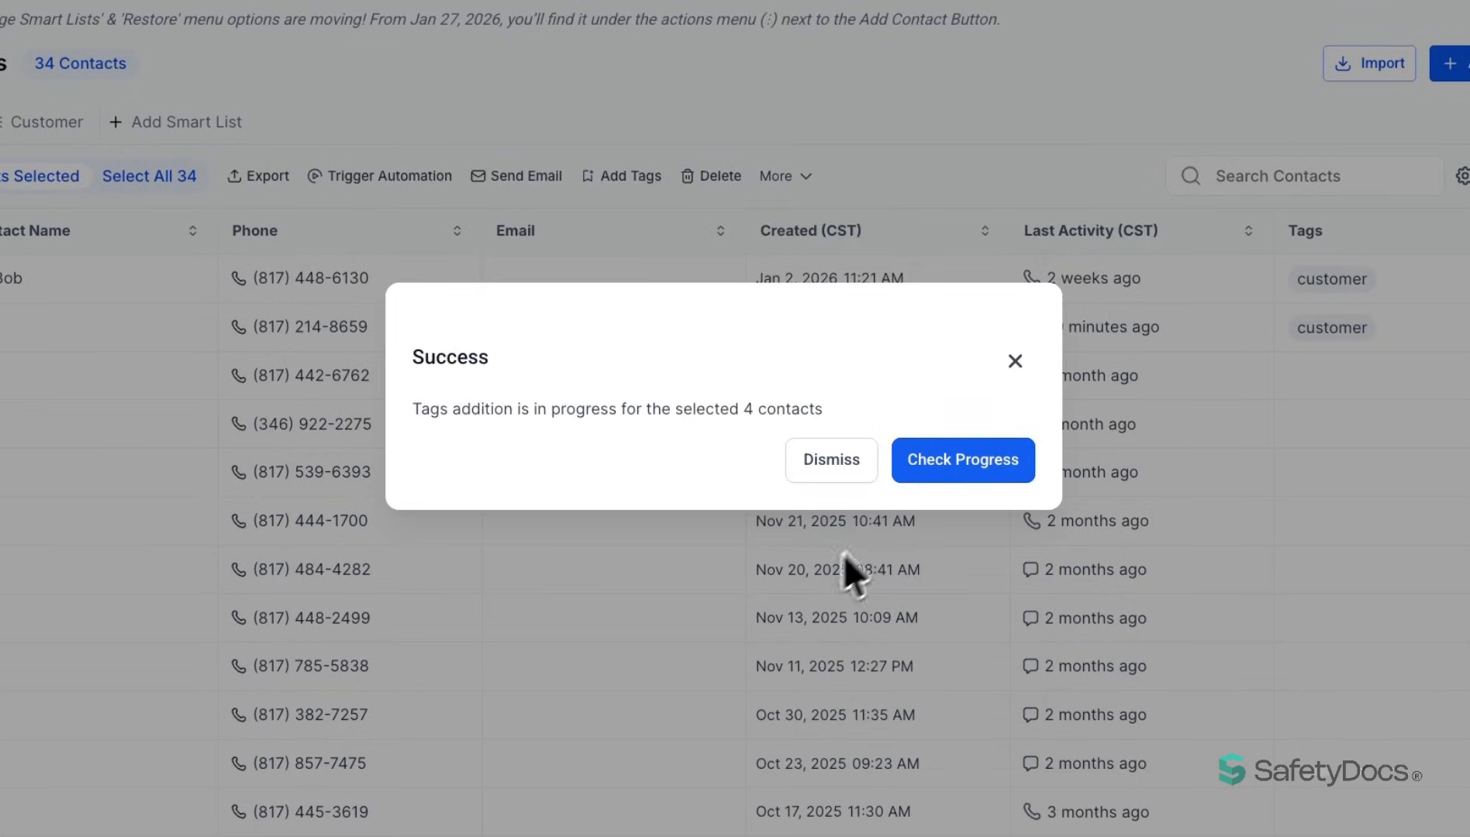
# - Check the progress of the tagging bulk action and examine its statistics for all, successful and failed contacts
pyautogui.click(975, 469)
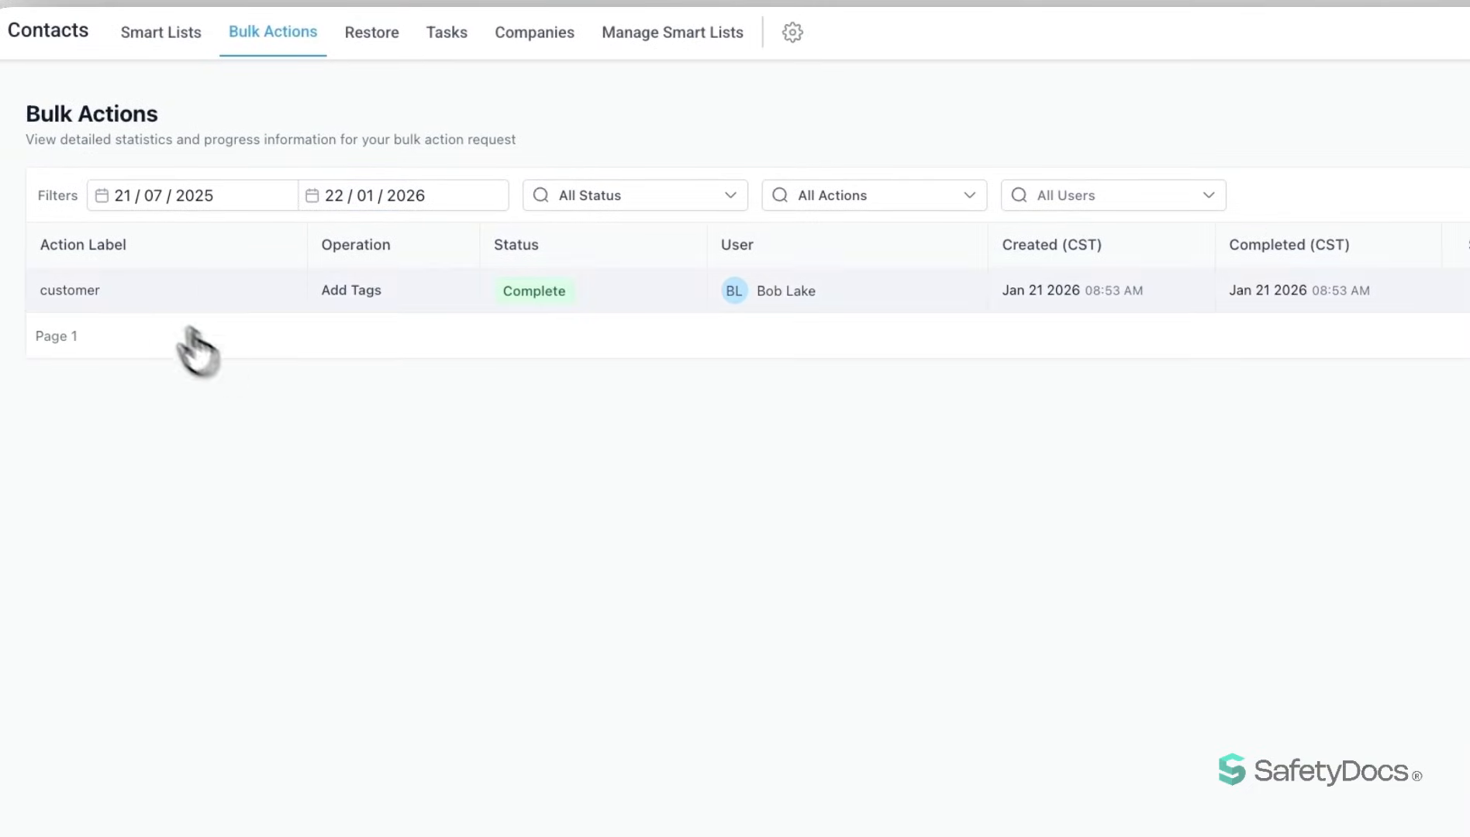
pyautogui.click(1290, 292)
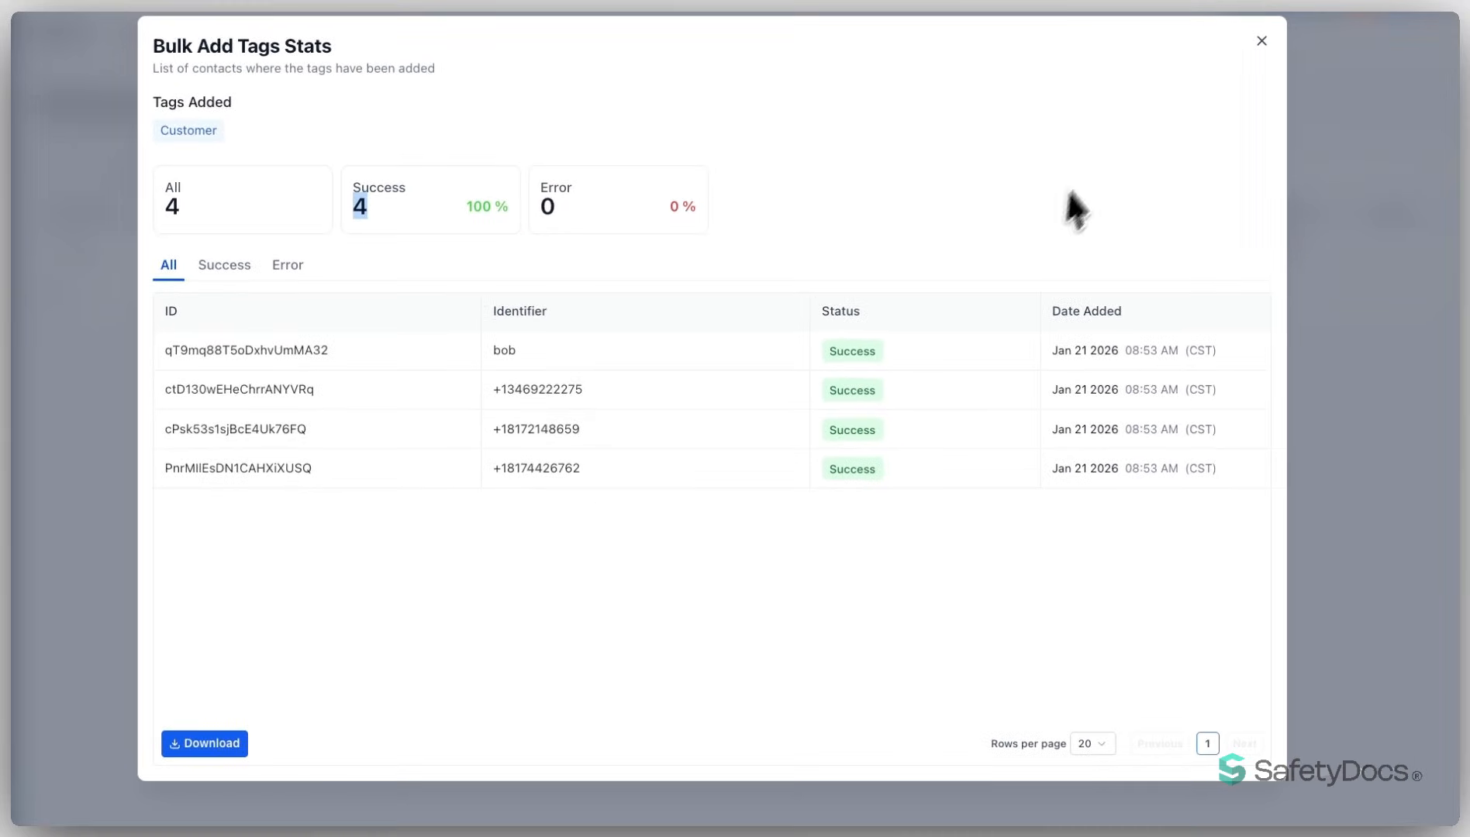
pyautogui.click(224, 264)
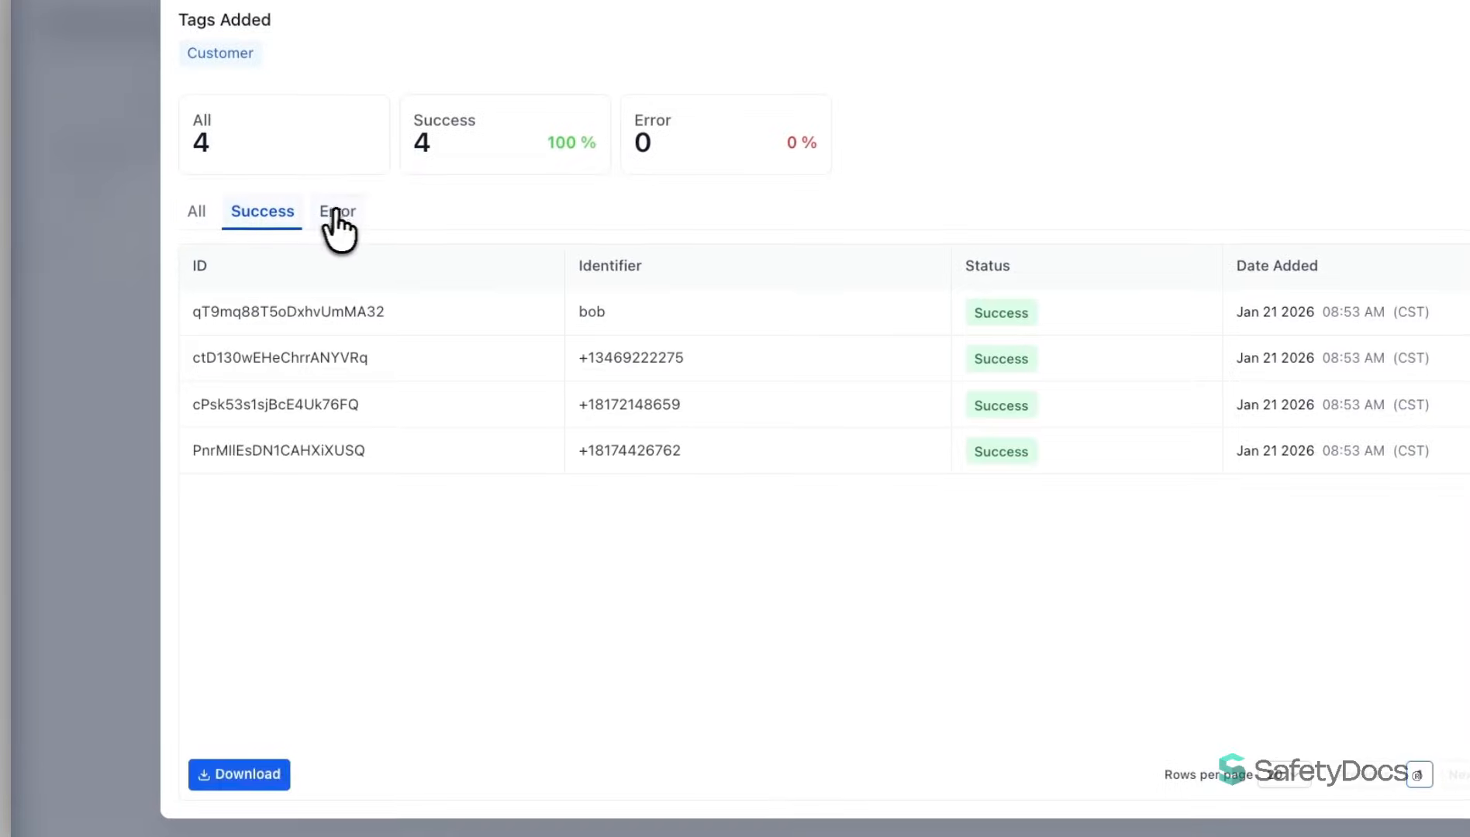
pyautogui.click(288, 265)
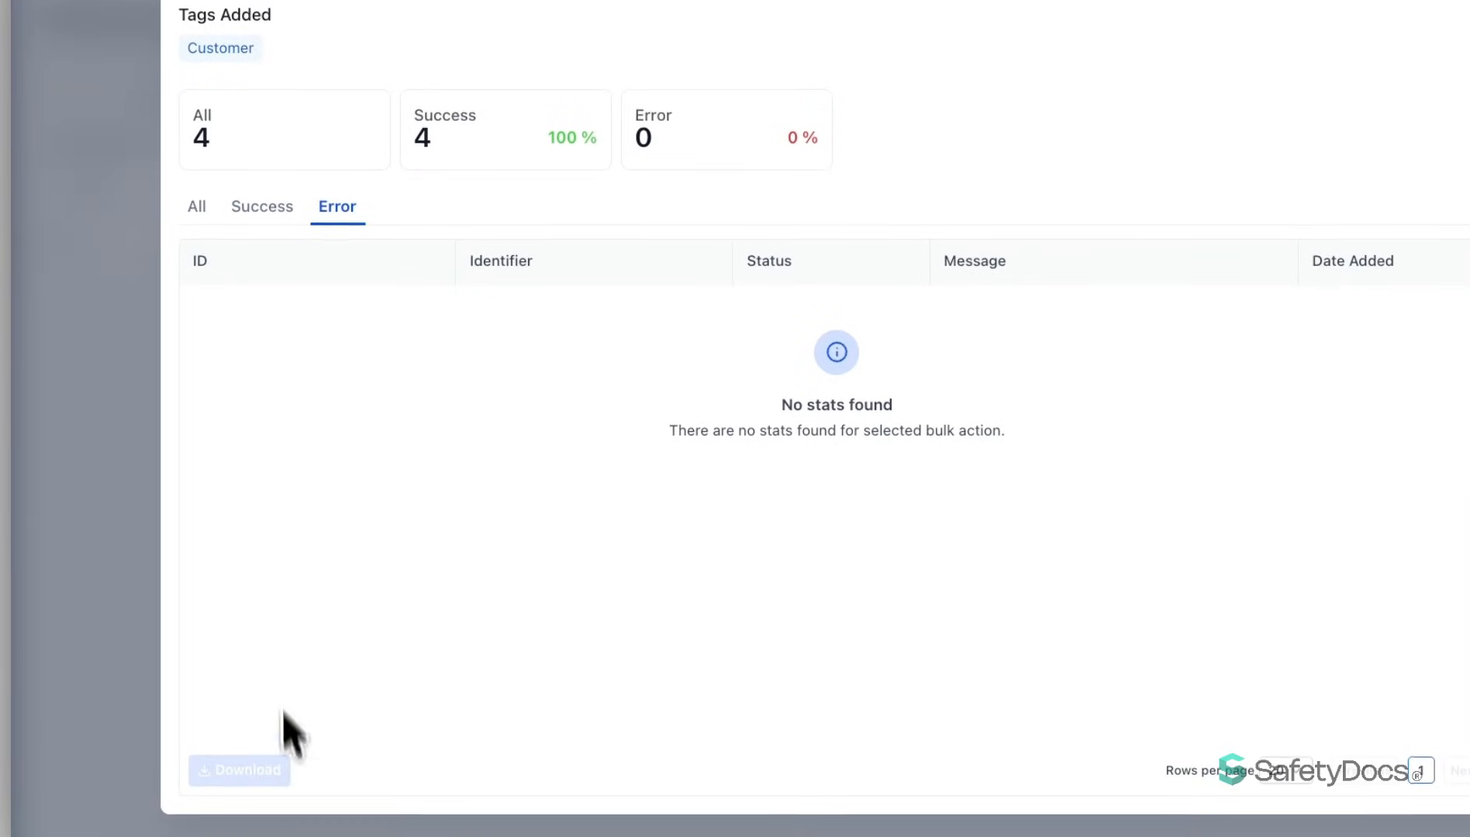
pyautogui.click(190, 208)
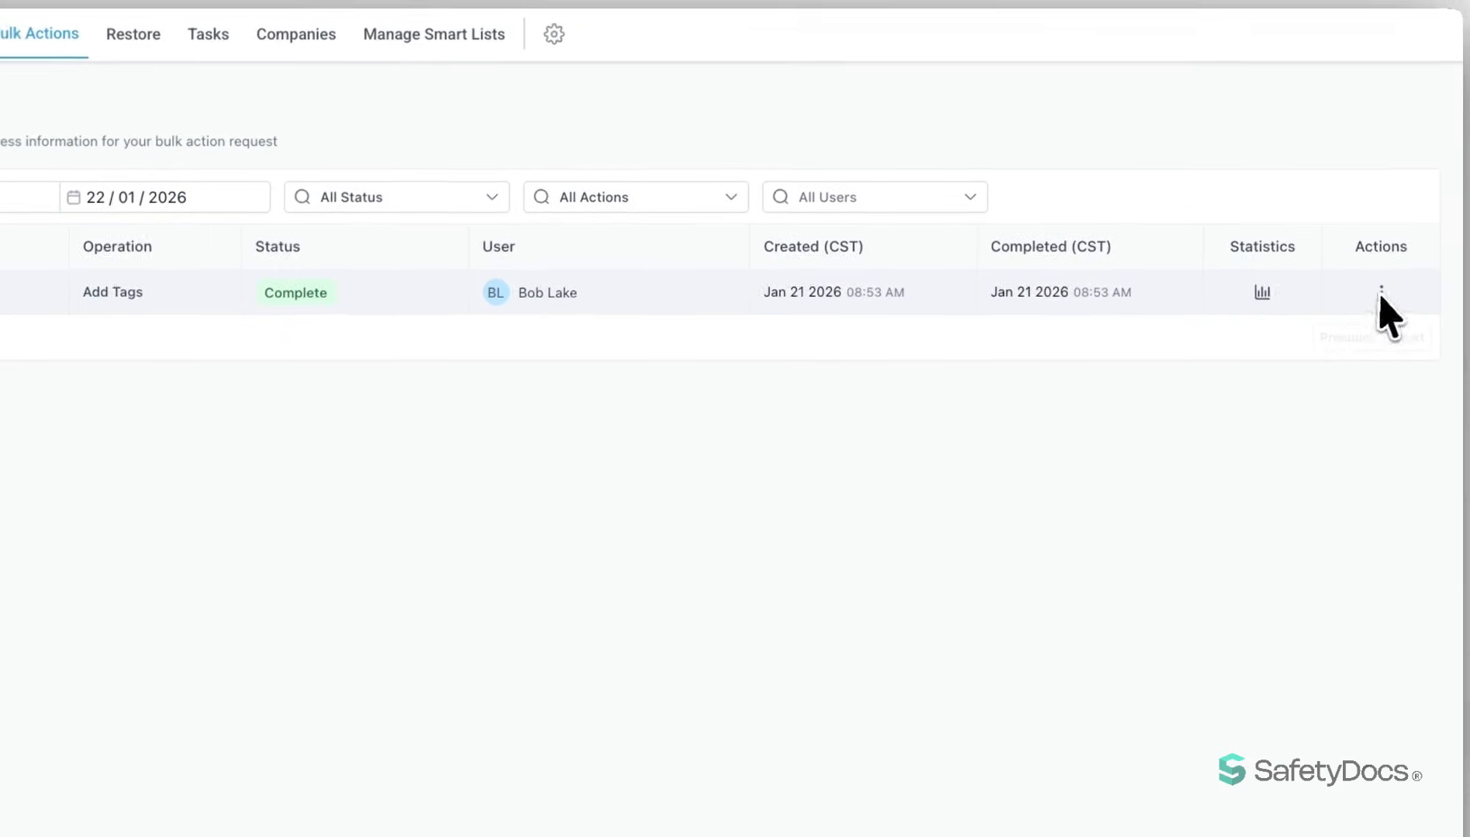
pyautogui.click(1381, 293)
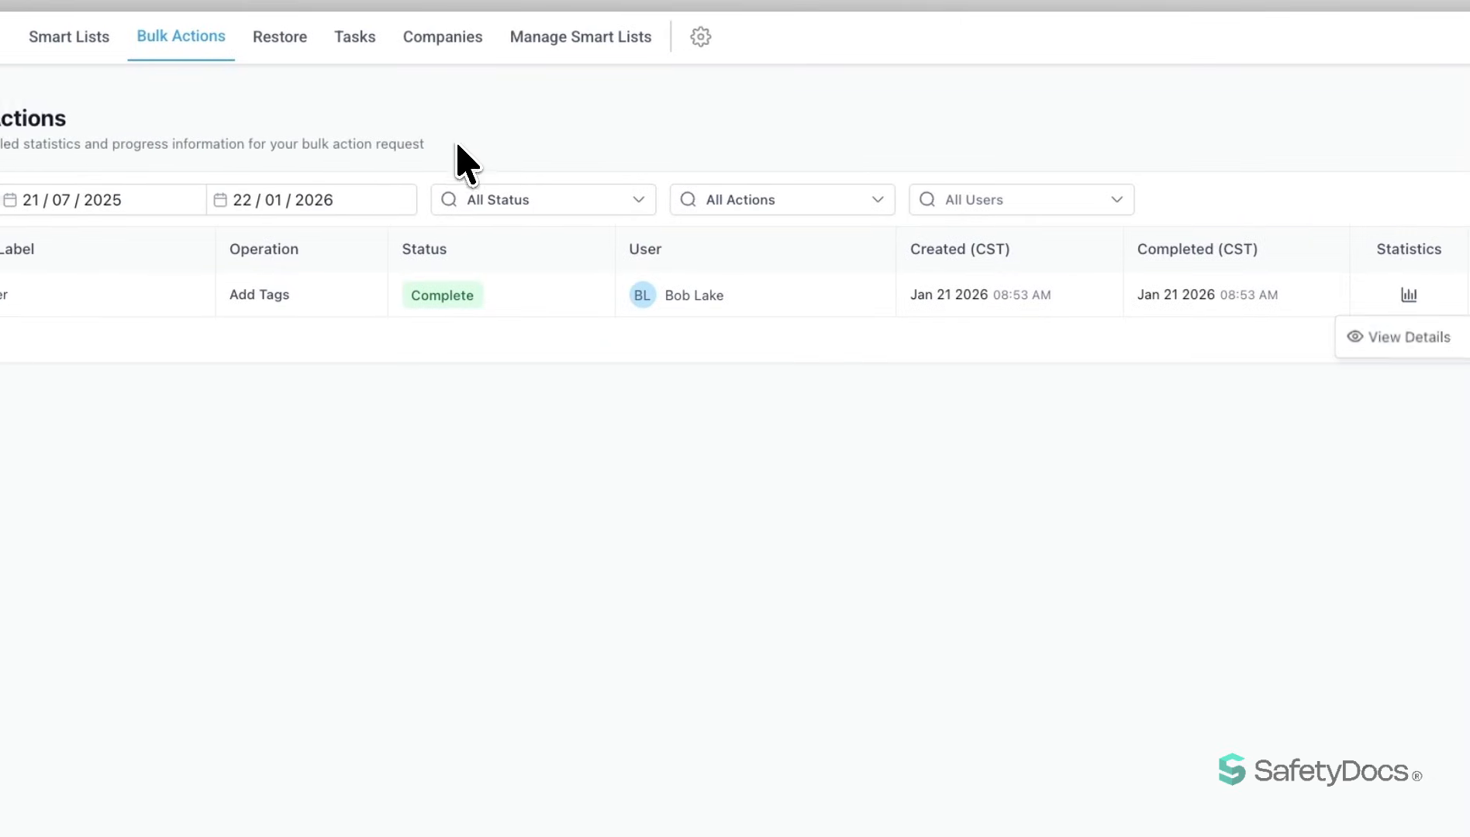
pyautogui.click(300, 146)
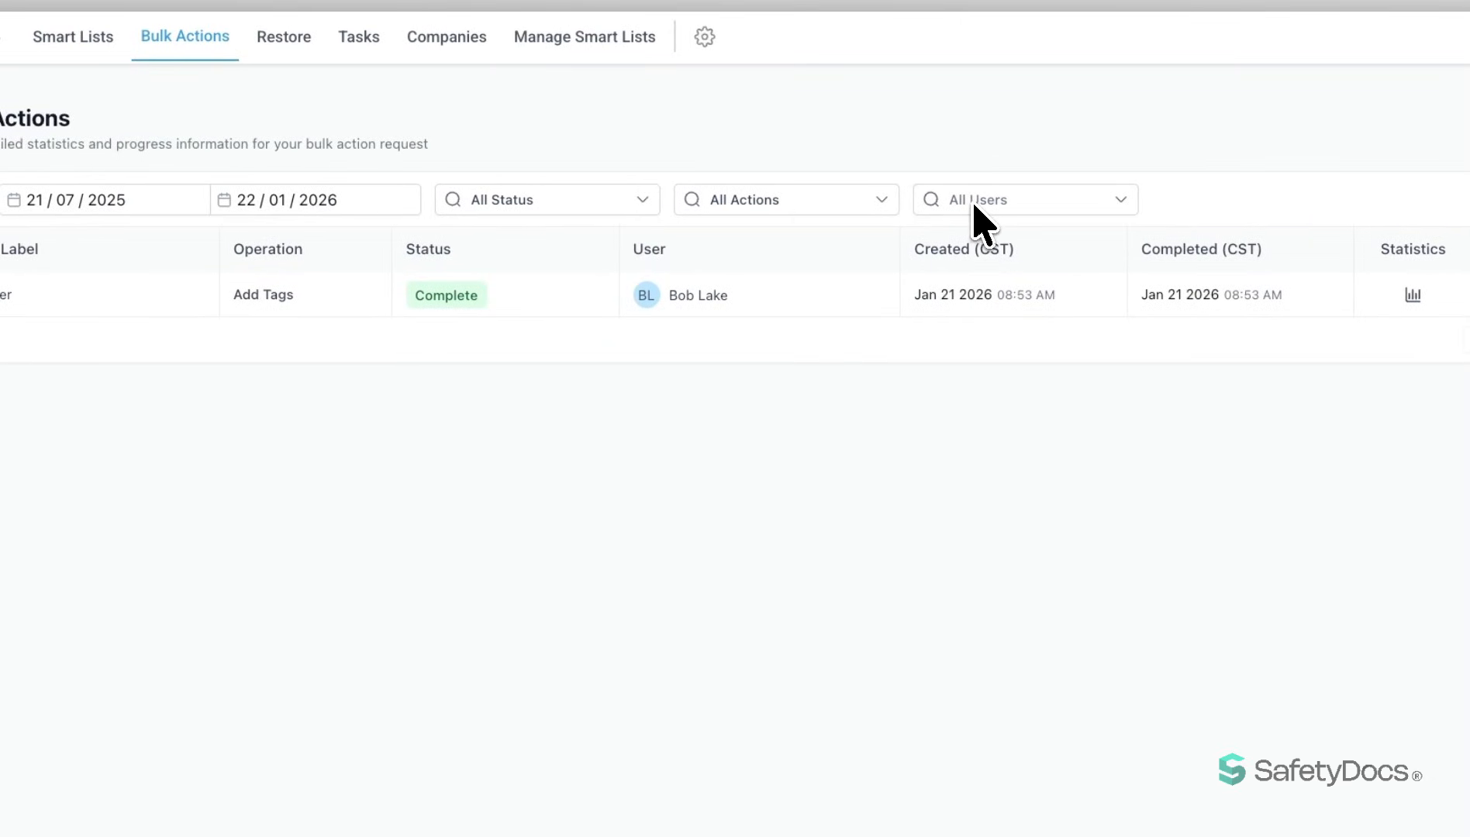
# - Return to the smart lists, check the contacts in the Customer list, and go back to the list of all contacts
pyautogui.click(56, 39)
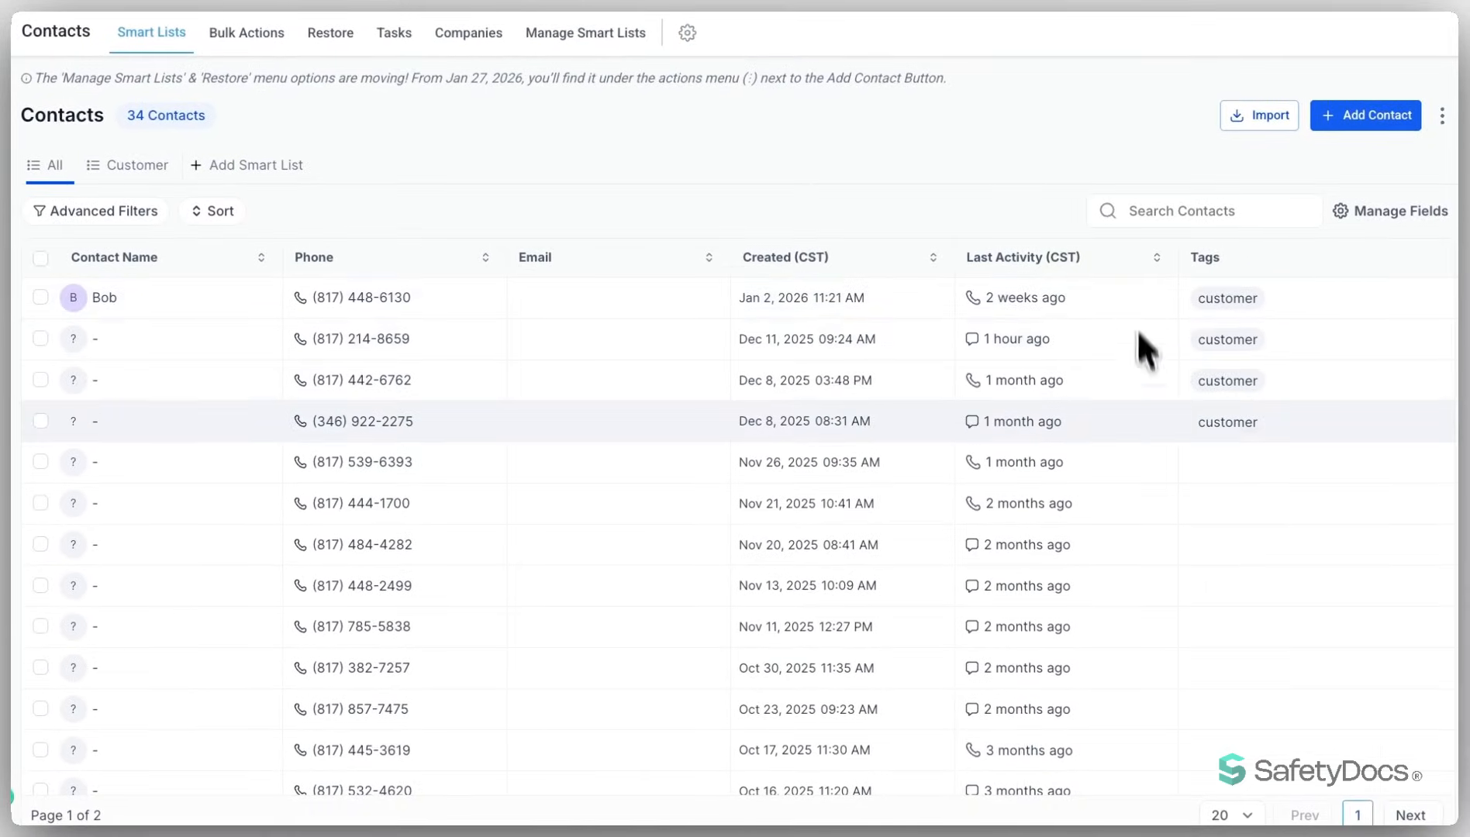
pyautogui.click(115, 165)
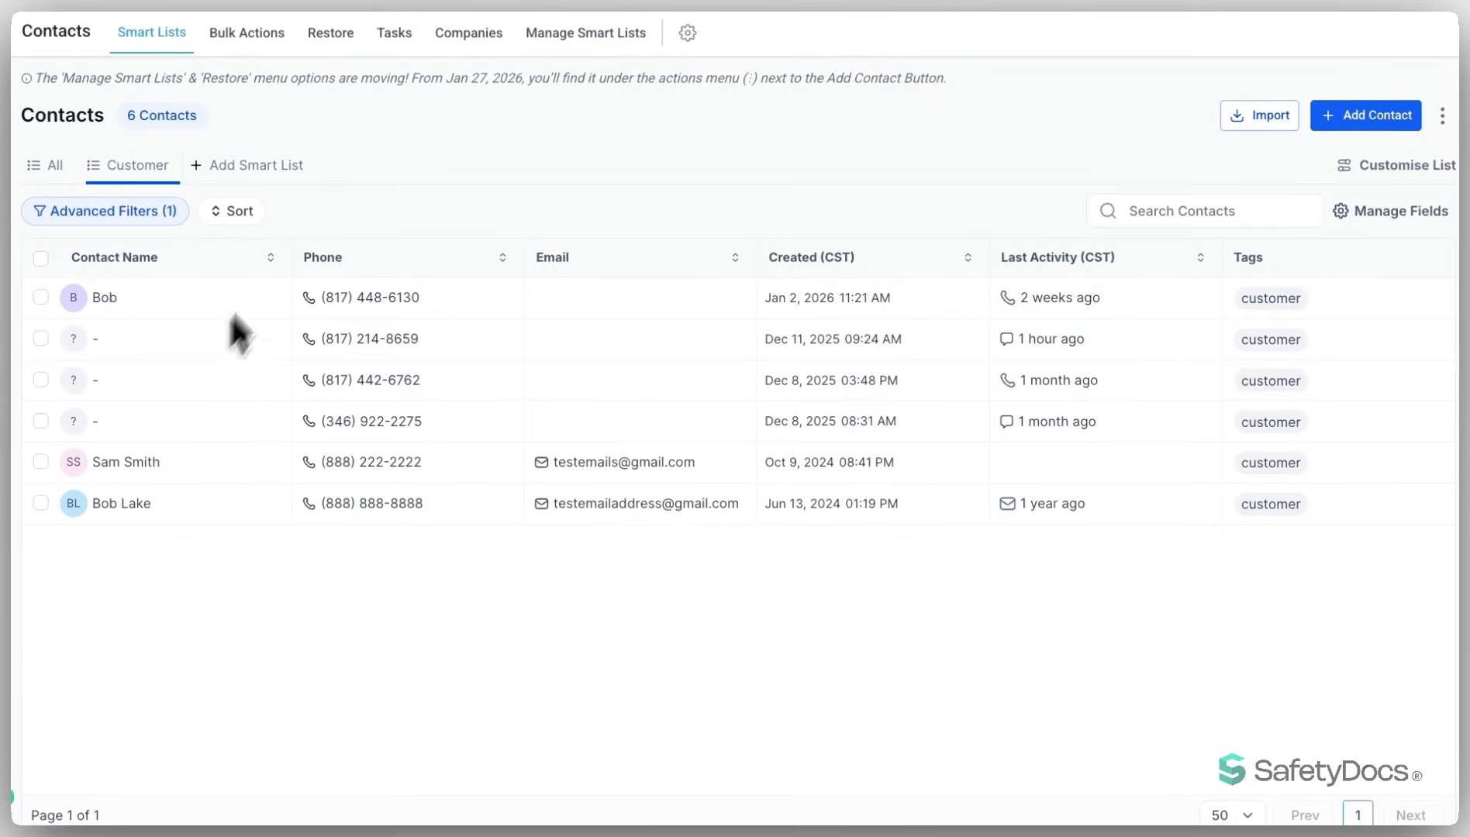
pyautogui.click(54, 165)
# - Select the first two contacts, view the bulk delete confirmation for them, and close it without deleting
pyautogui.click(41, 298)
pyautogui.click(40, 338)
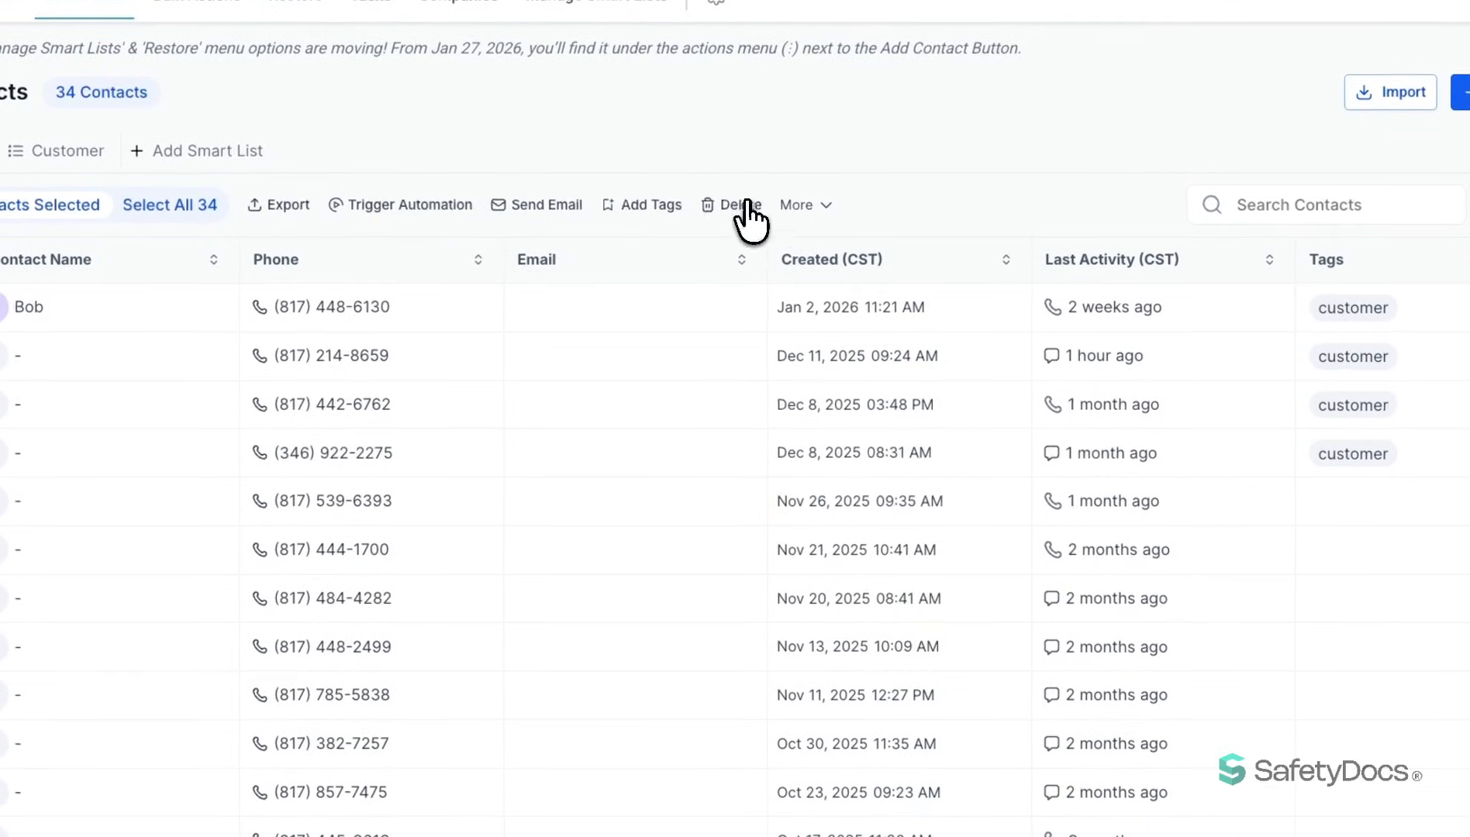
pyautogui.click(741, 208)
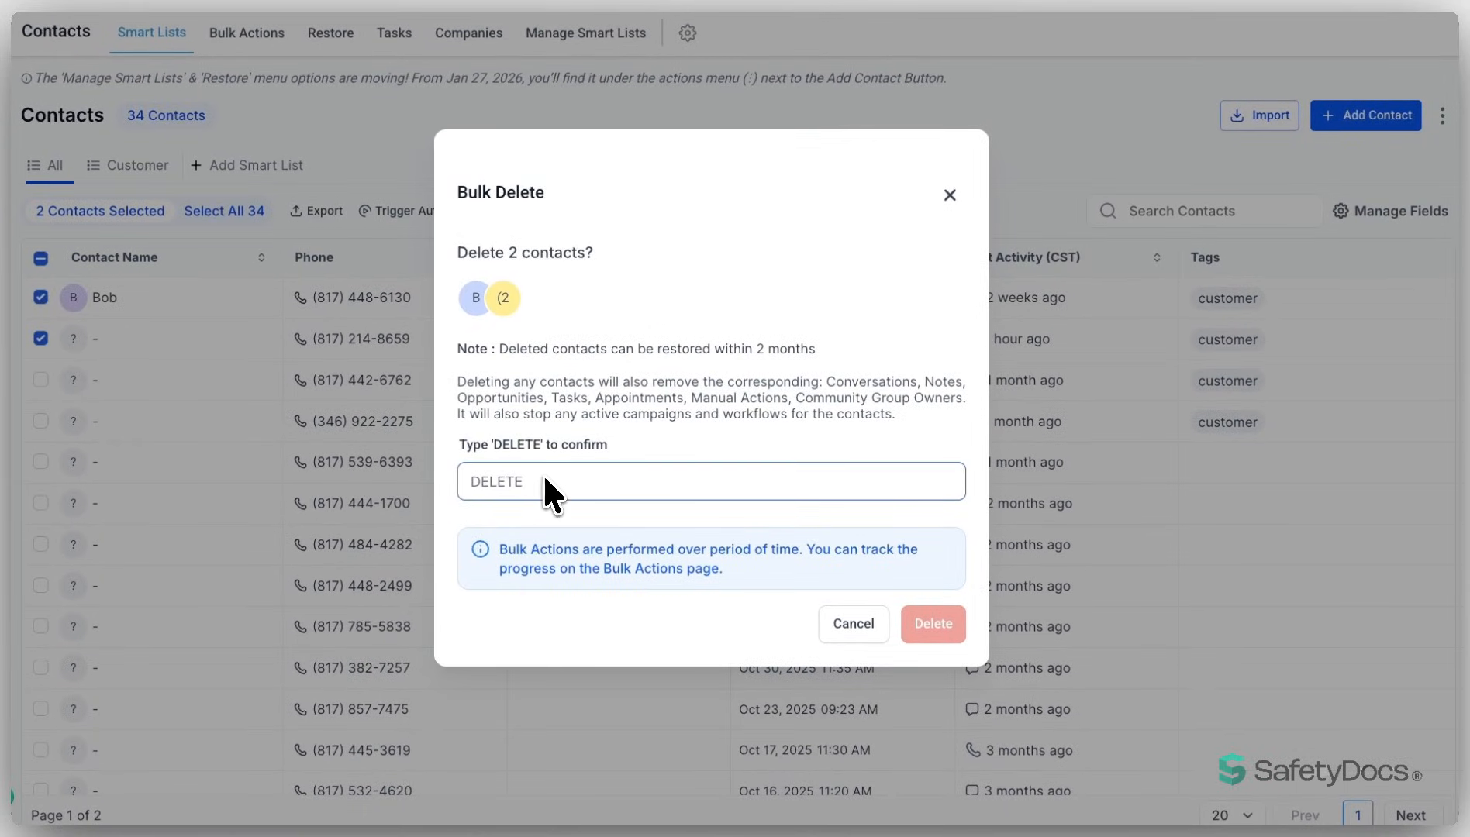
pyautogui.click(947, 195)
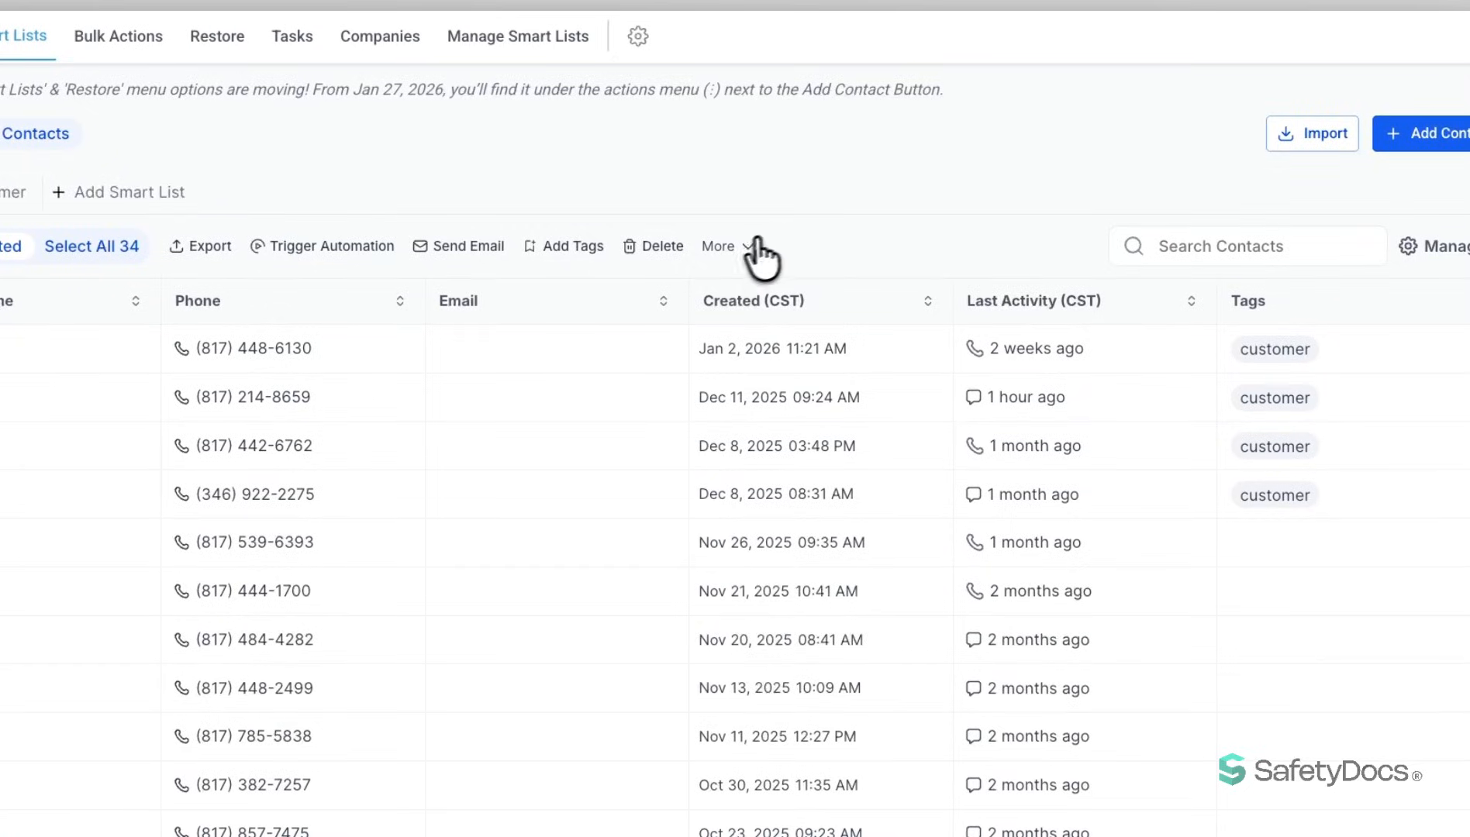
# - Merge the two selected contacts with the first record as Master, reviewing the differing fields and all fields, and return to the contact list
pyautogui.click(729, 246)
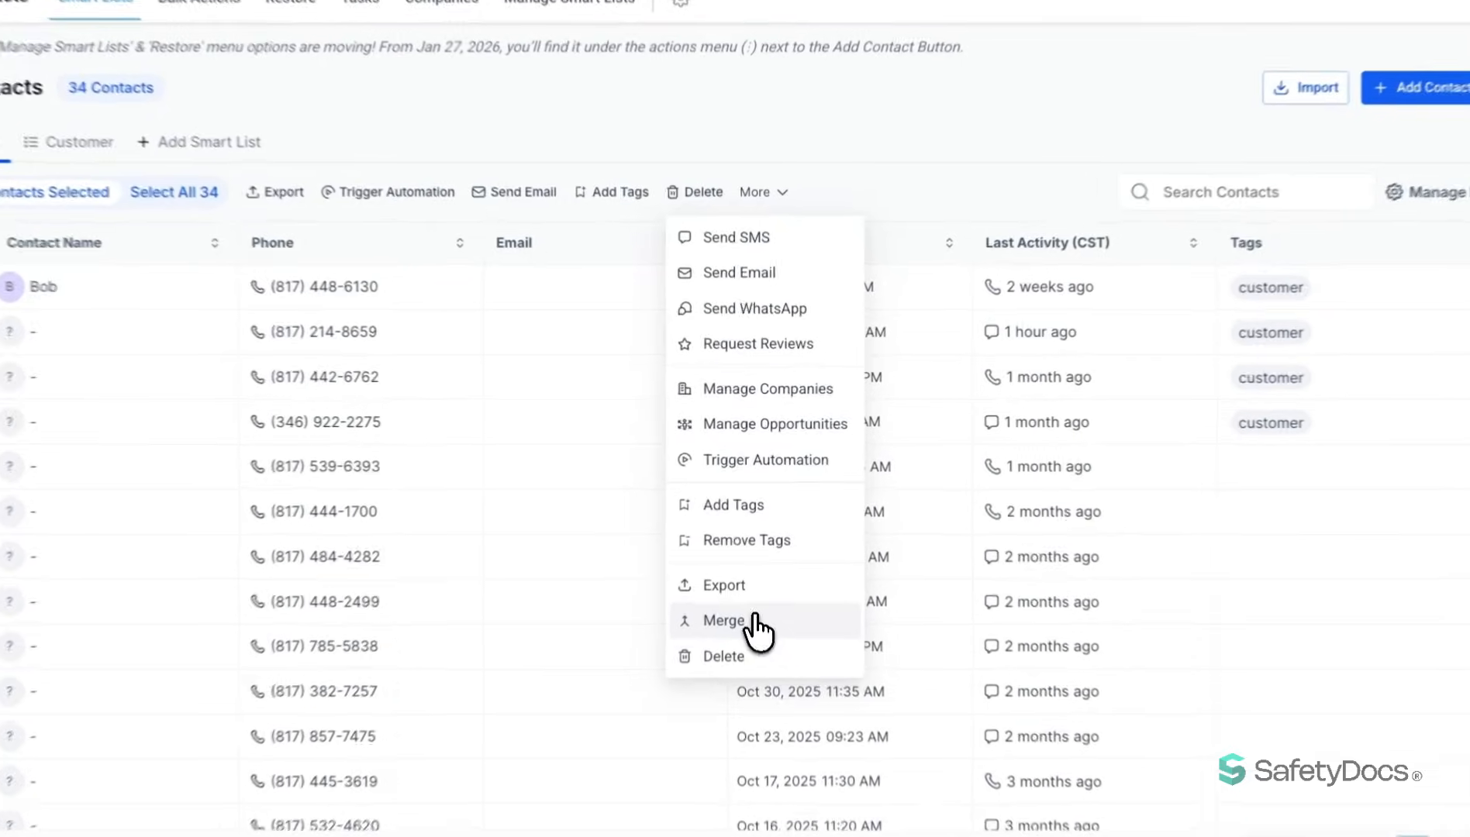
pyautogui.click(756, 606)
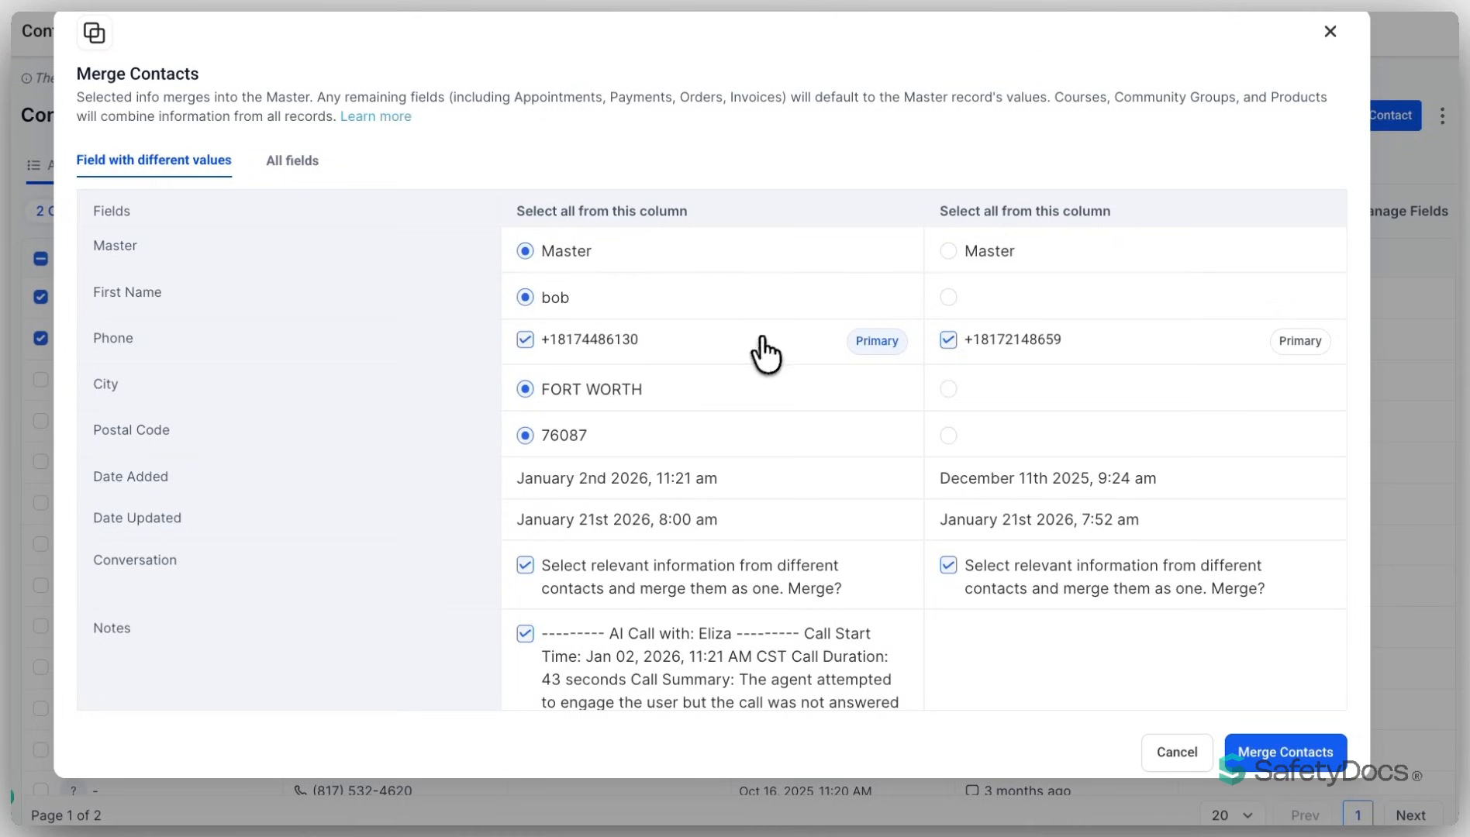
pyautogui.scroll(-3, 760, 358)
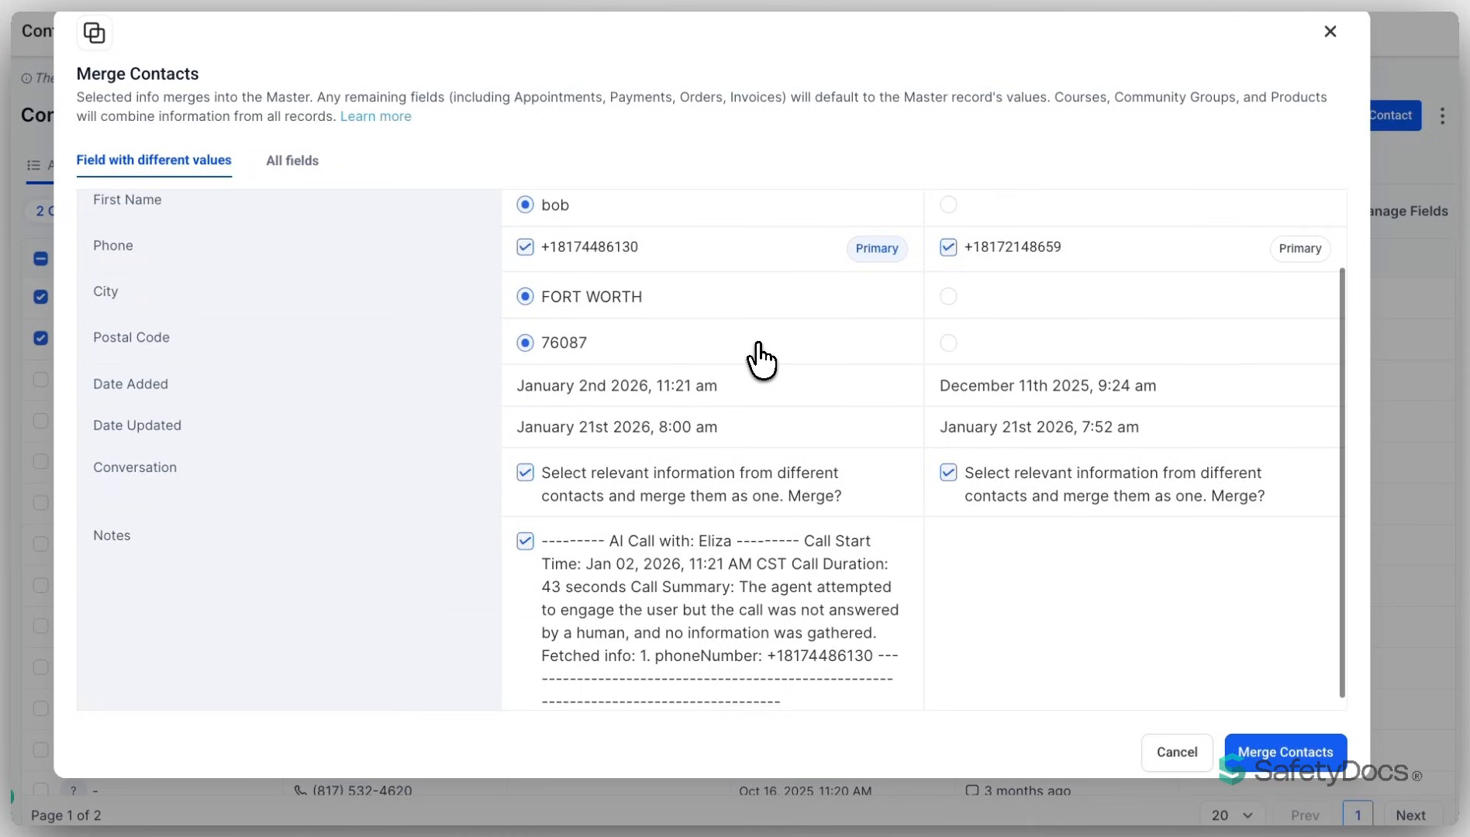
pyautogui.scroll(3, 761, 358)
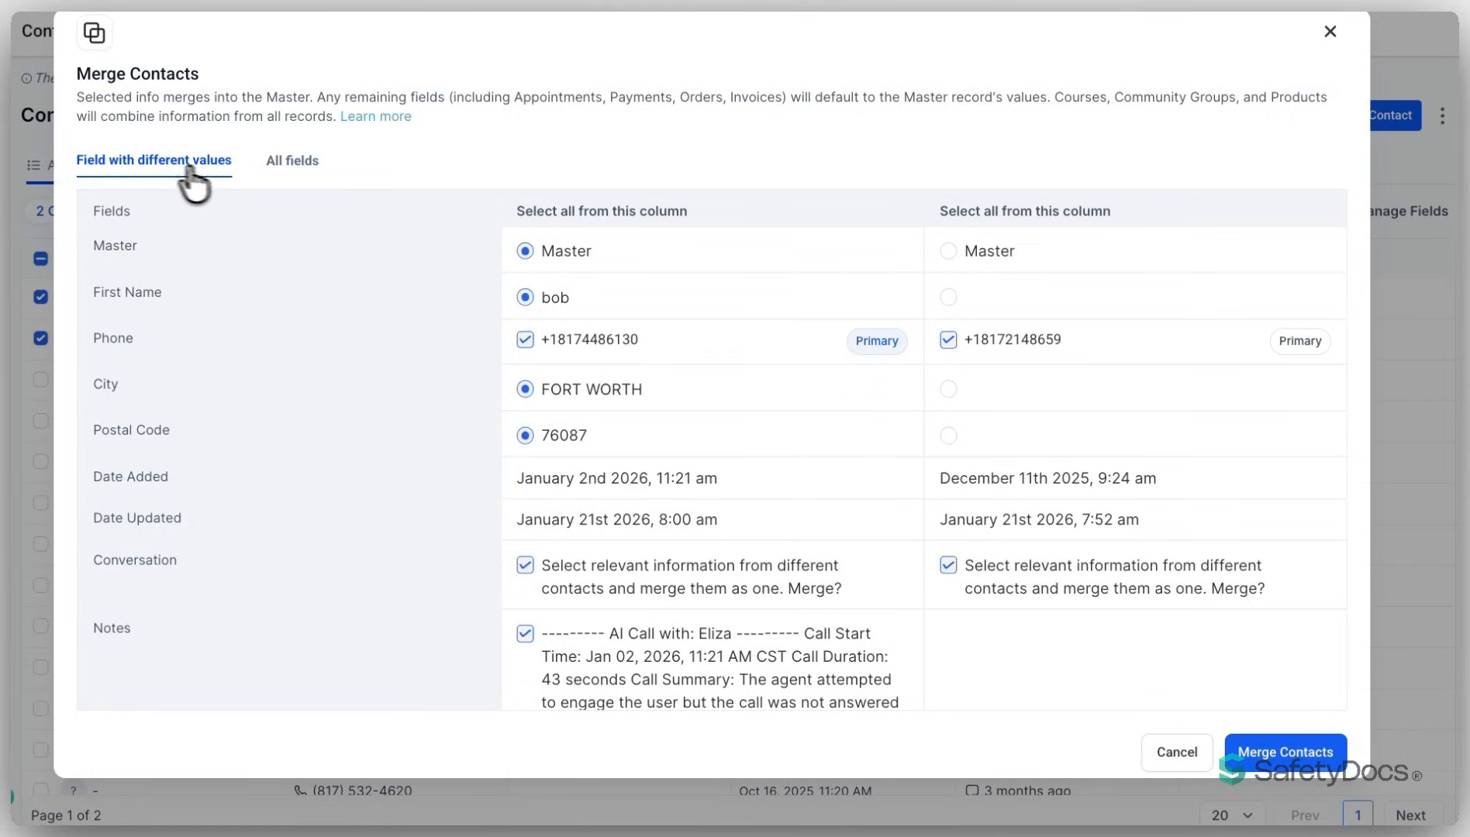
pyautogui.click(287, 163)
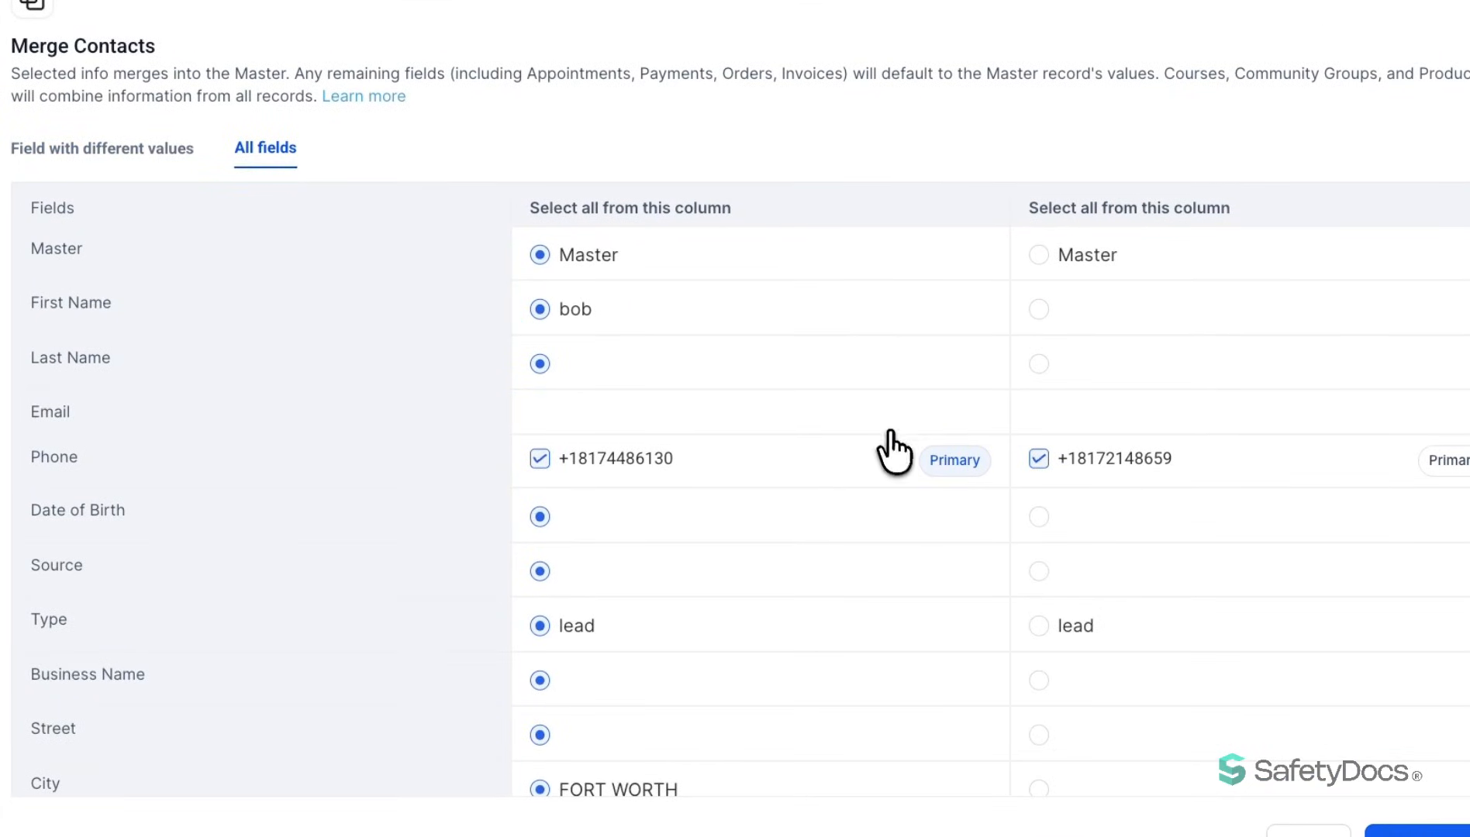
pyautogui.scroll(-5, 895, 457)
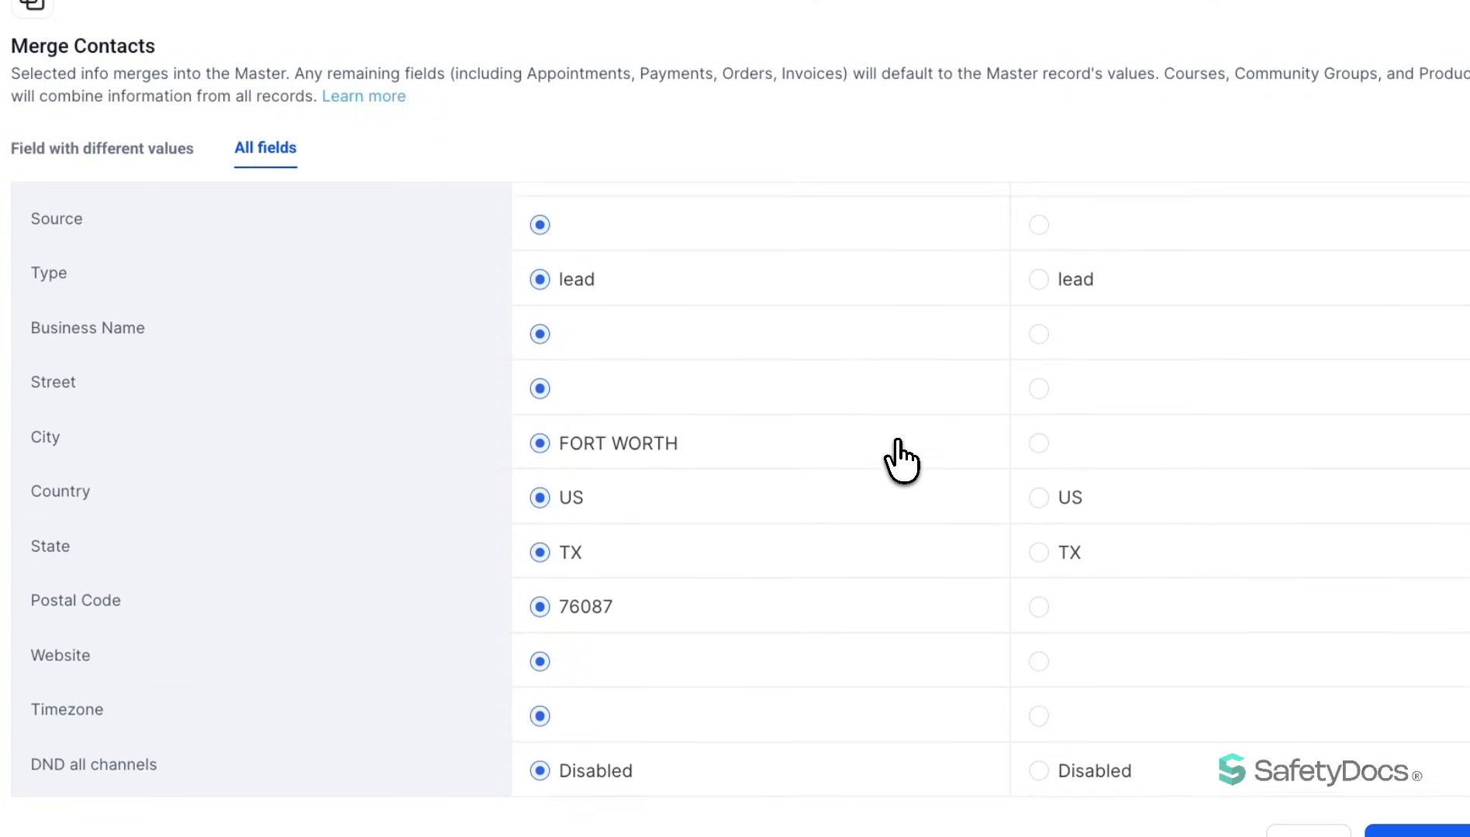
pyautogui.click(1419, 832)
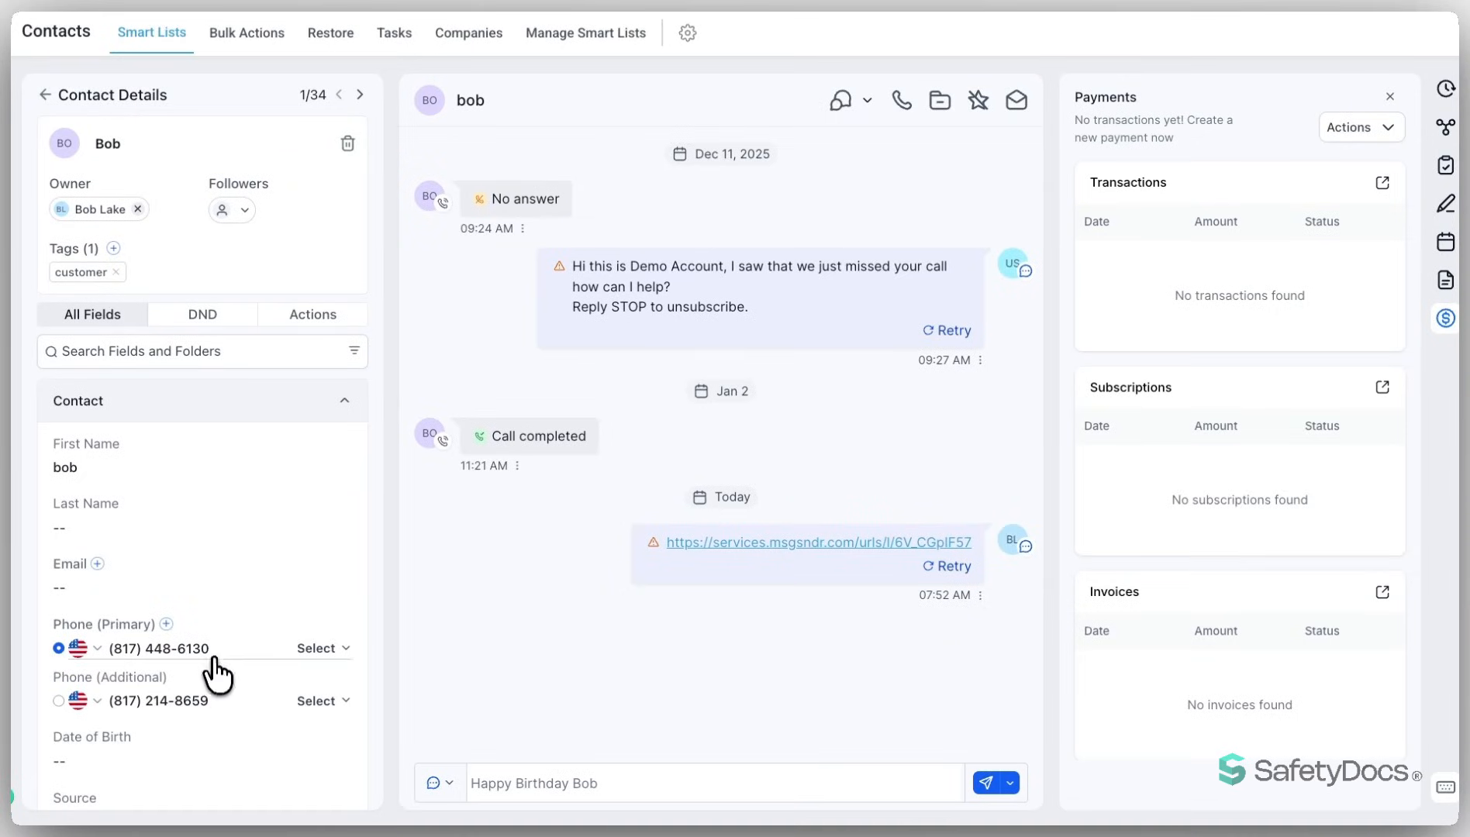
pyautogui.click(45, 95)
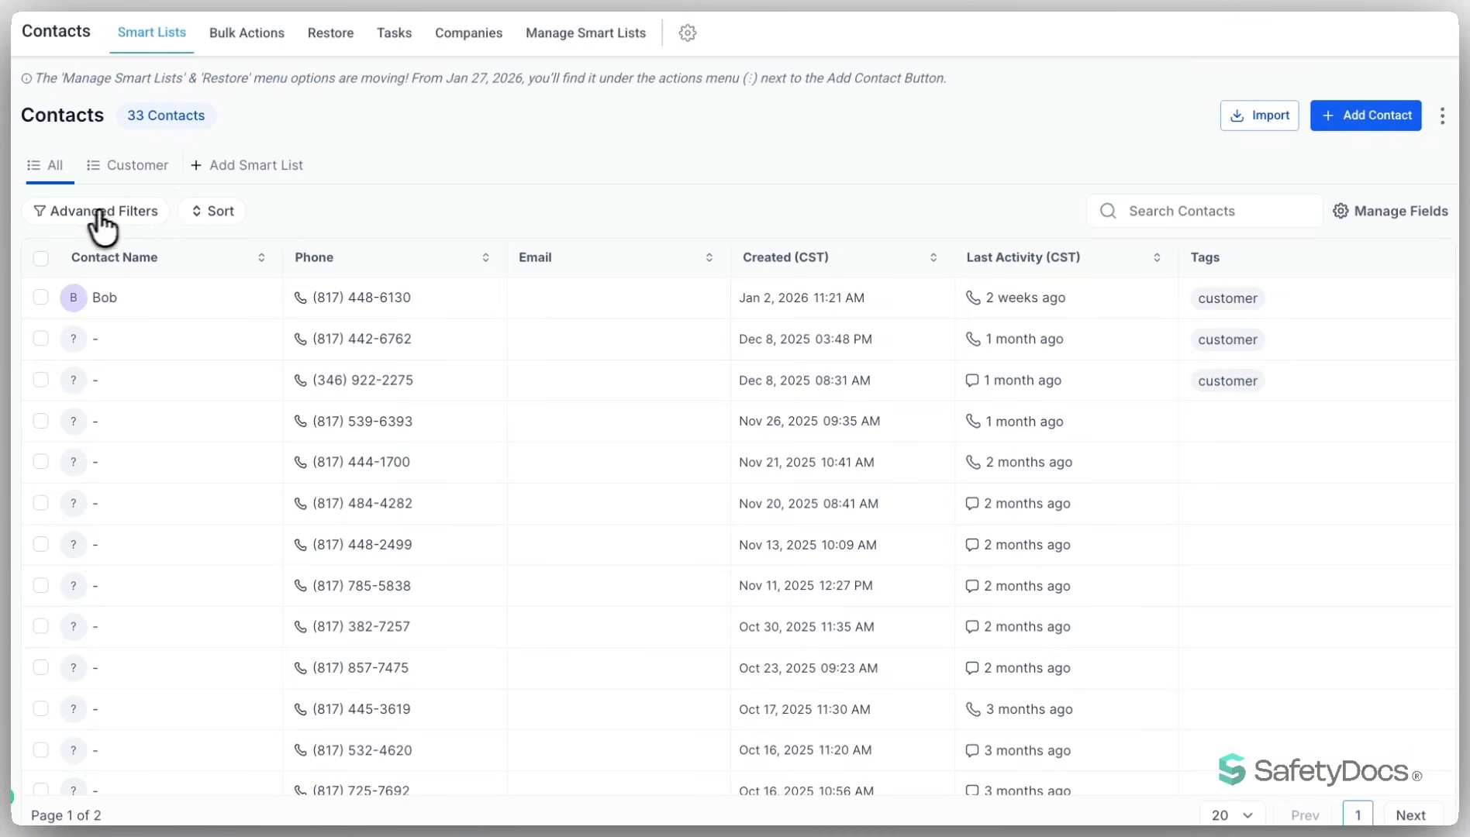
# - Filter all contacts with the condition Email Is Not Empty and apply the filter
pyautogui.click(133, 210)
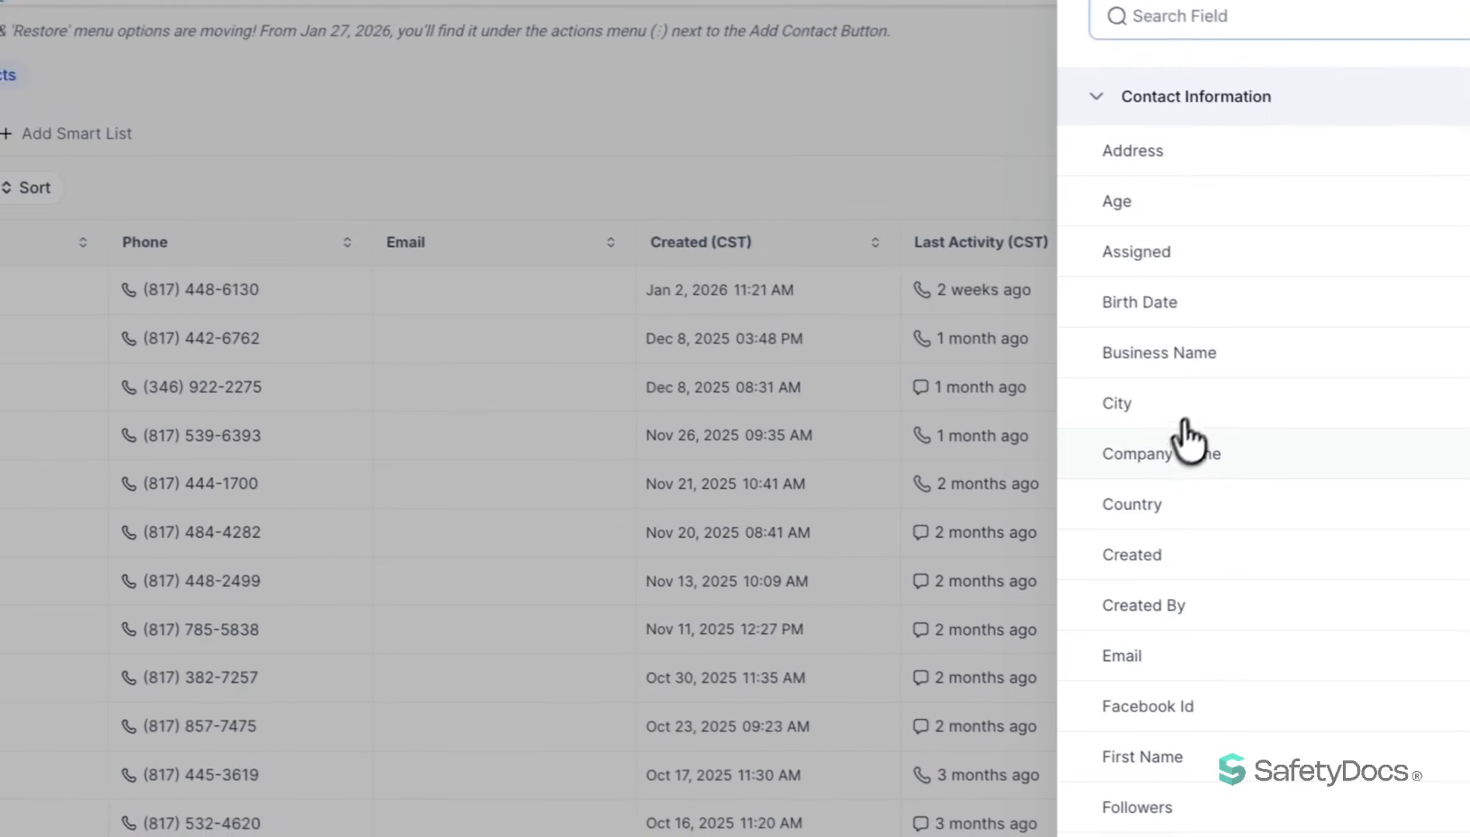
pyautogui.click(1189, 665)
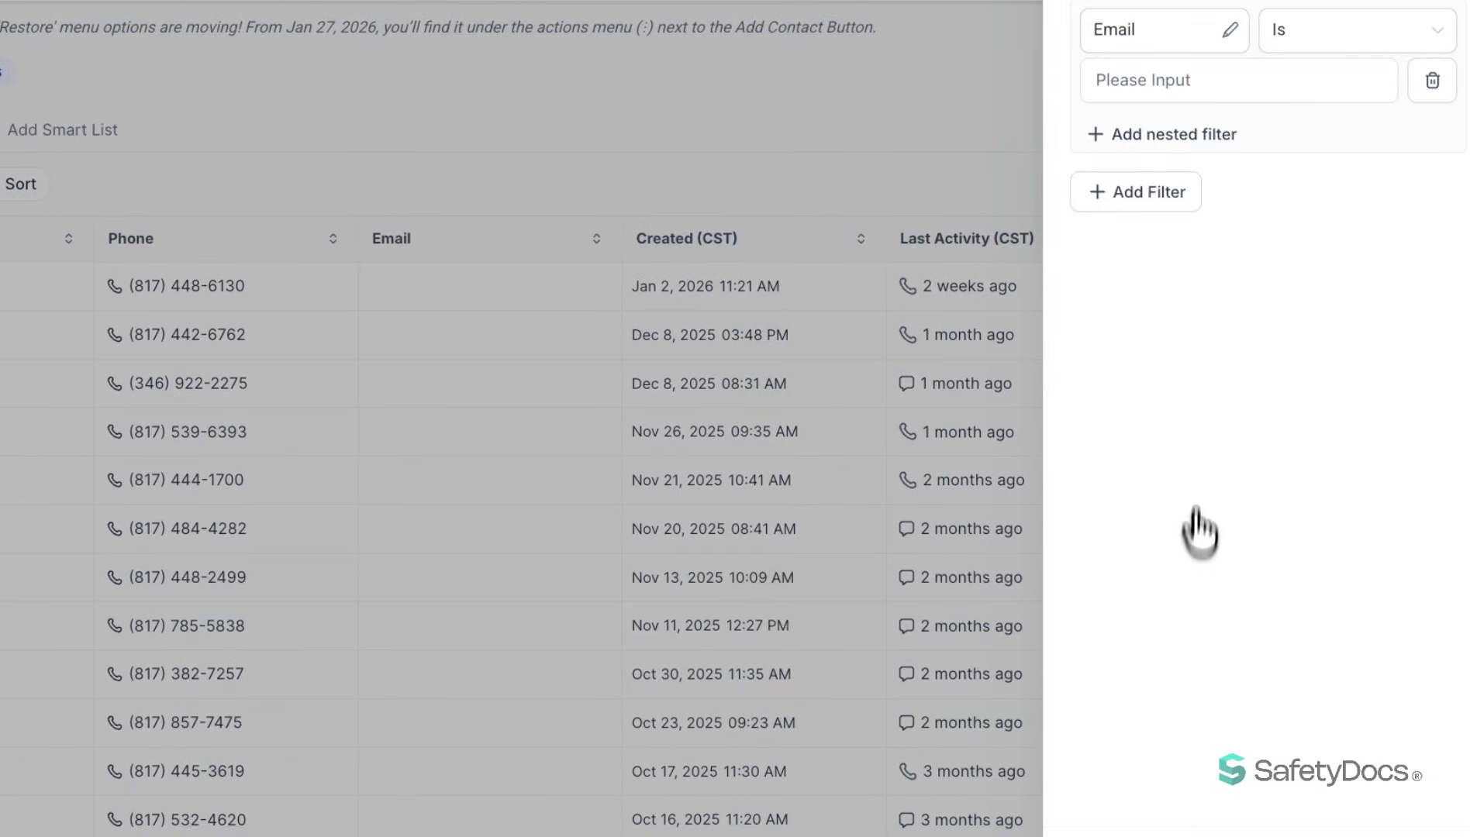
pyautogui.click(1310, 40)
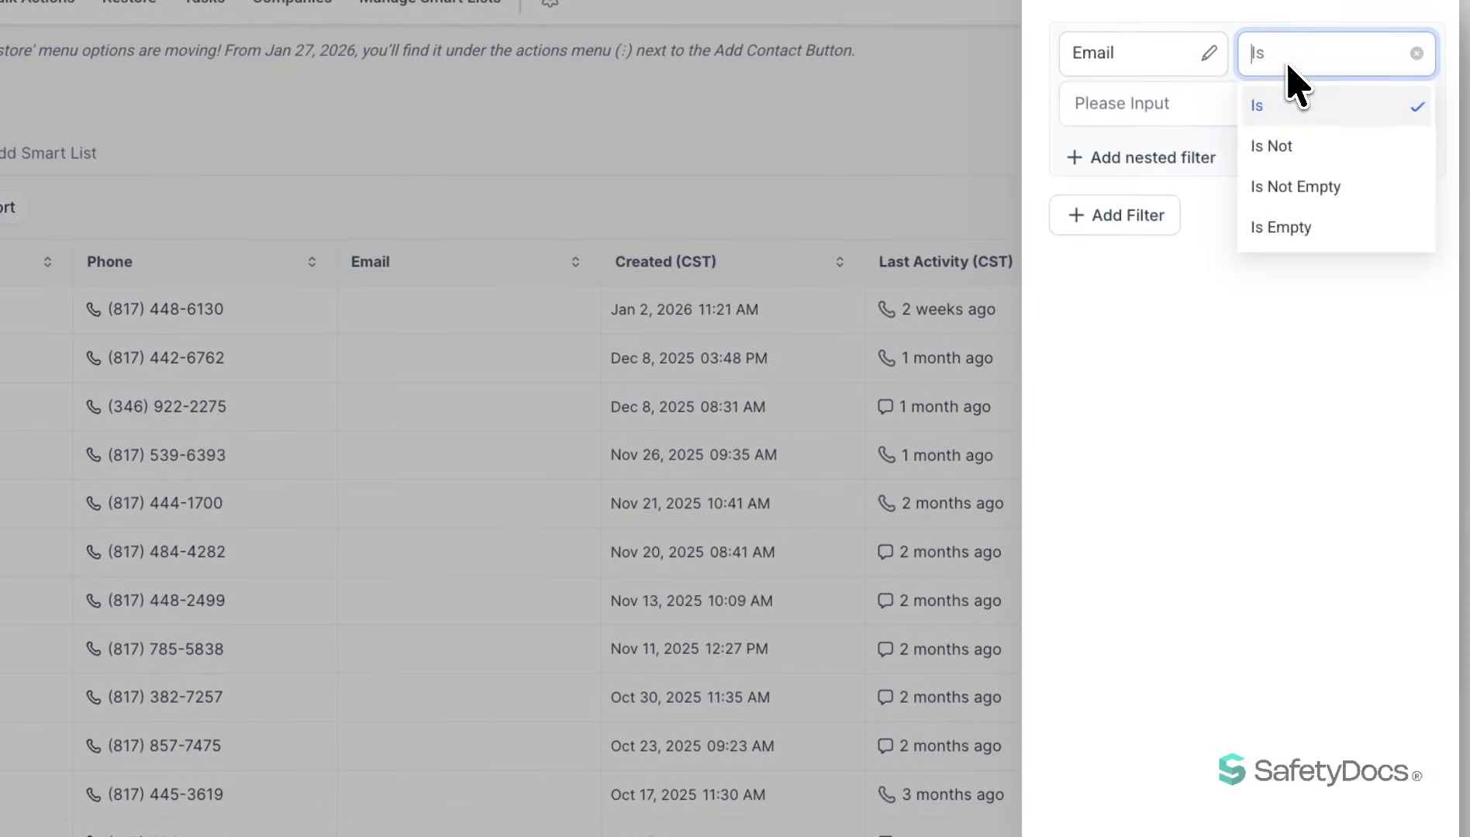
pyautogui.click(1302, 198)
pyautogui.click(1410, 807)
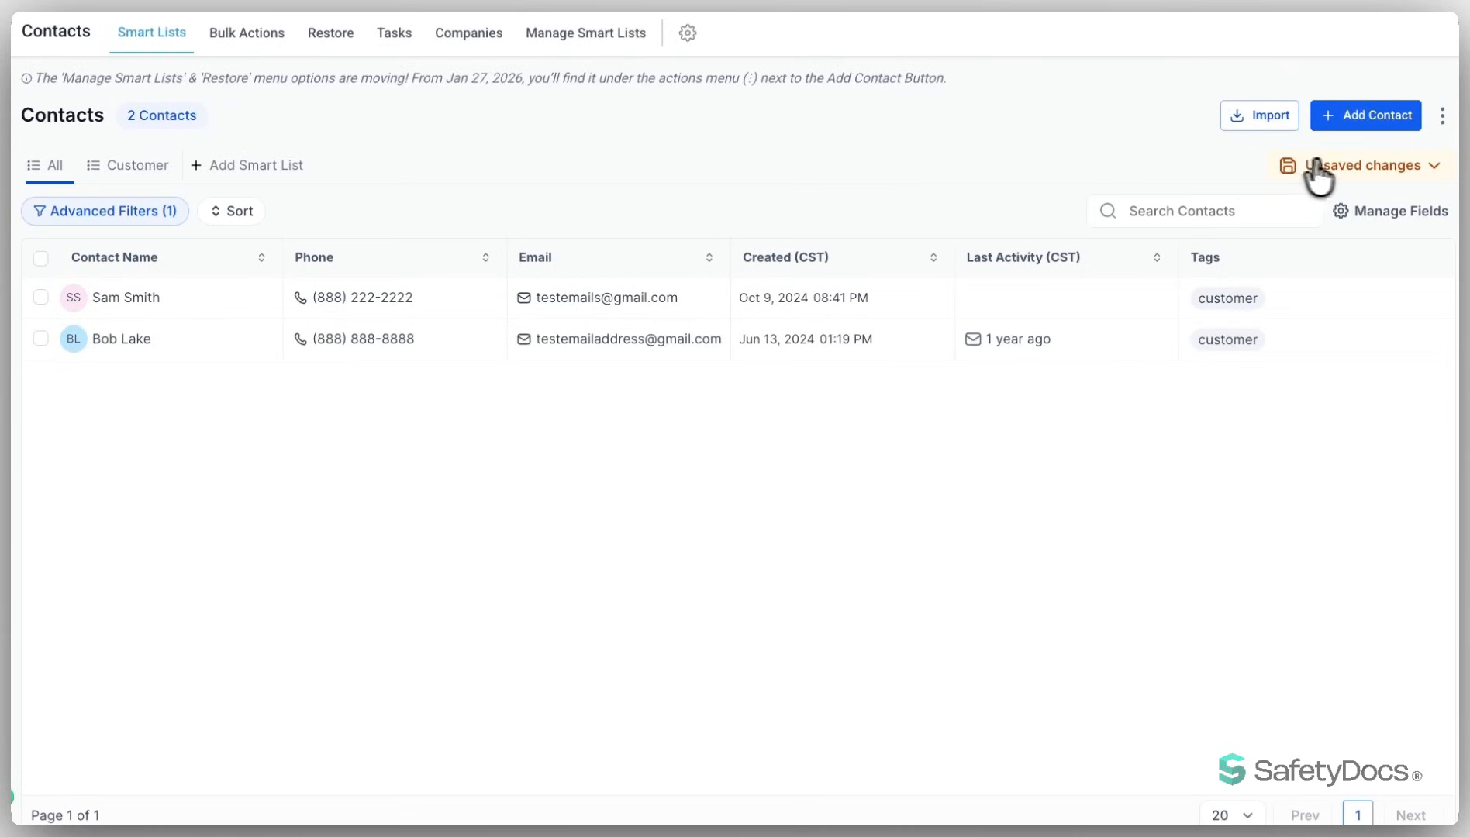
# - Start saving the filtered view as a new smart list and name it "Email Is Not Empty"
pyautogui.click(1361, 165)
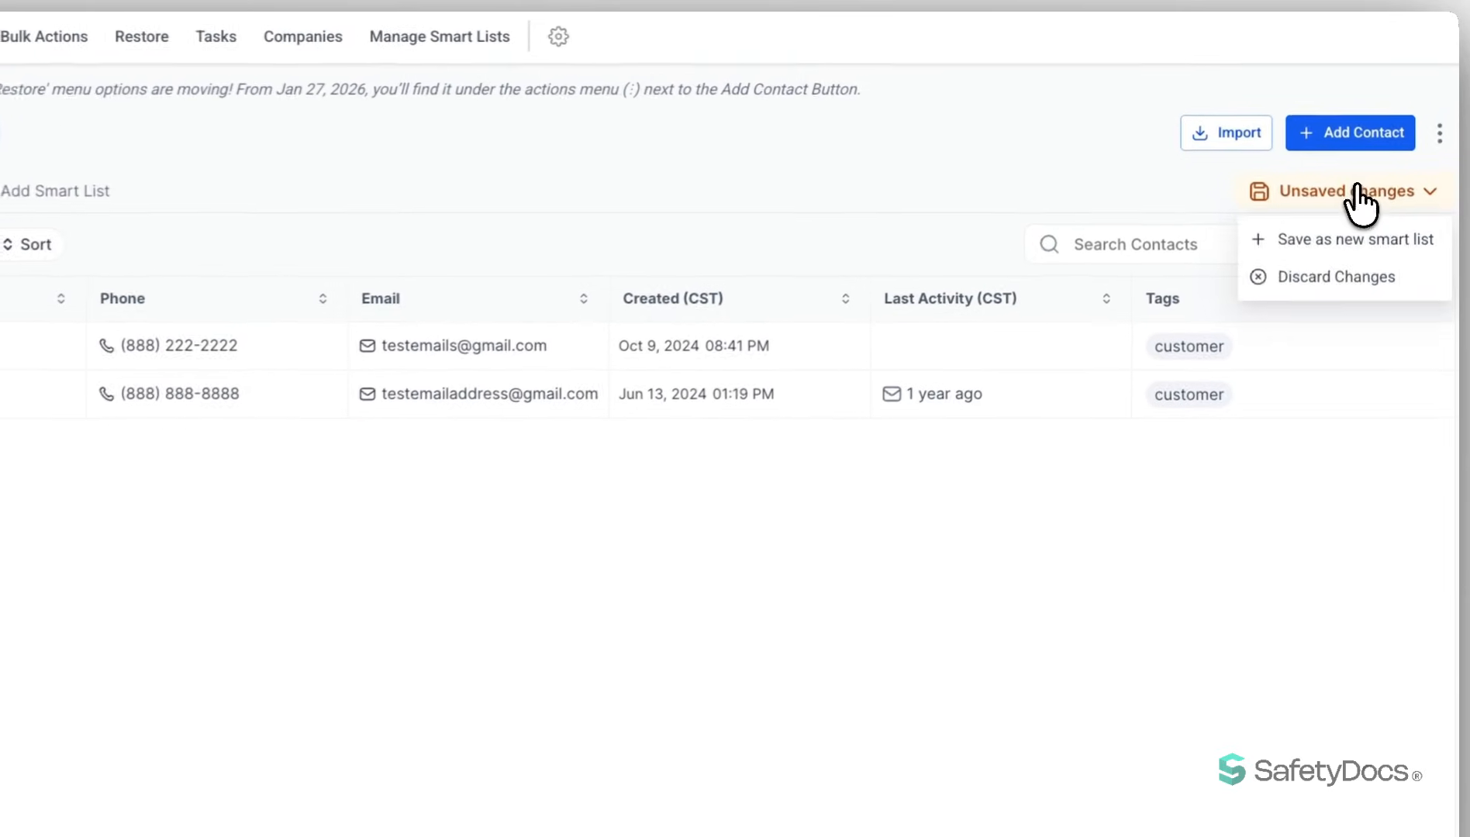
pyautogui.click(1319, 243)
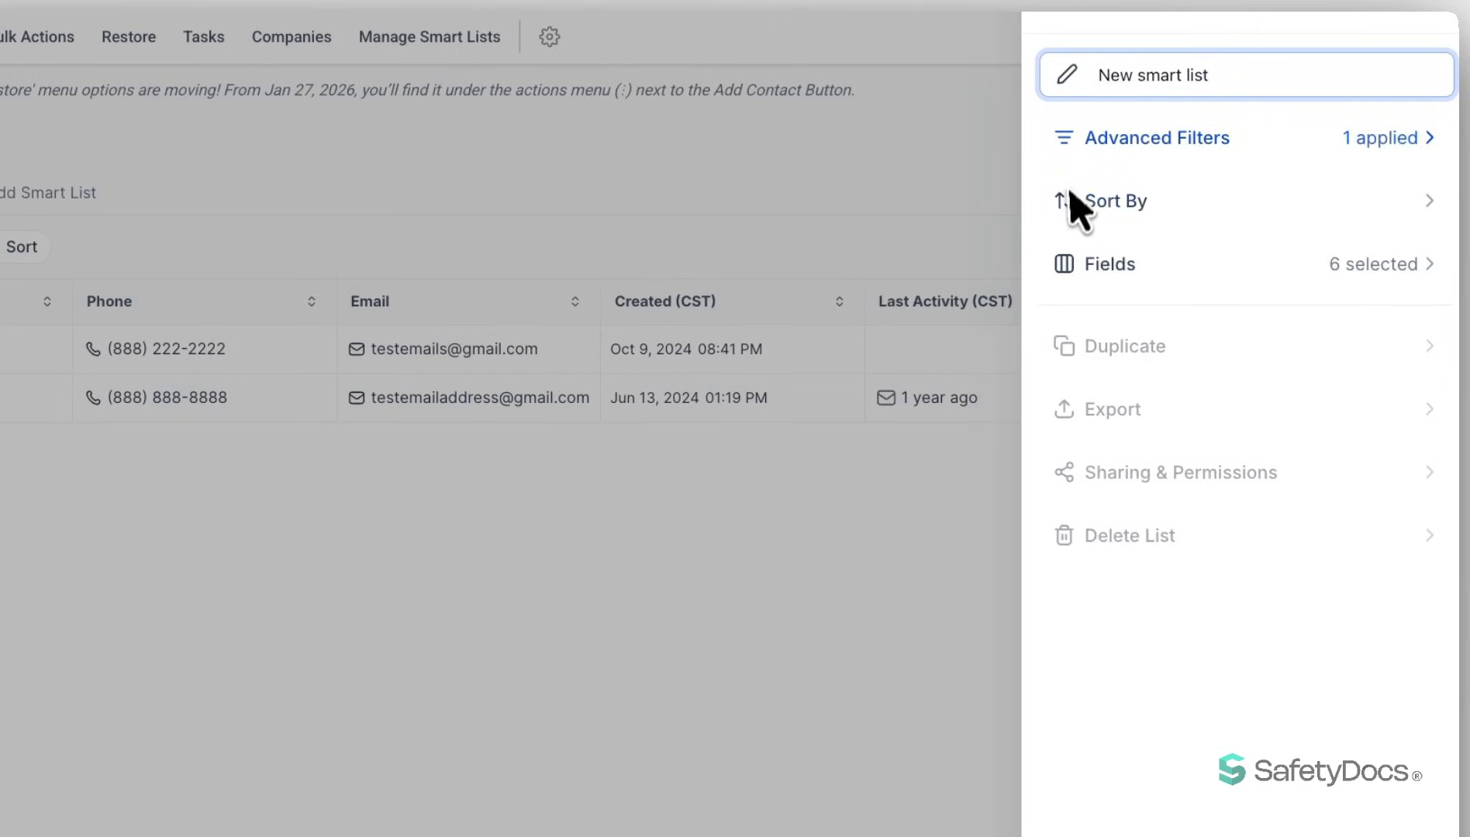
pyautogui.moveTo(1243, 78); pyautogui.dragTo(1095, 81)
pyautogui.write('Em')
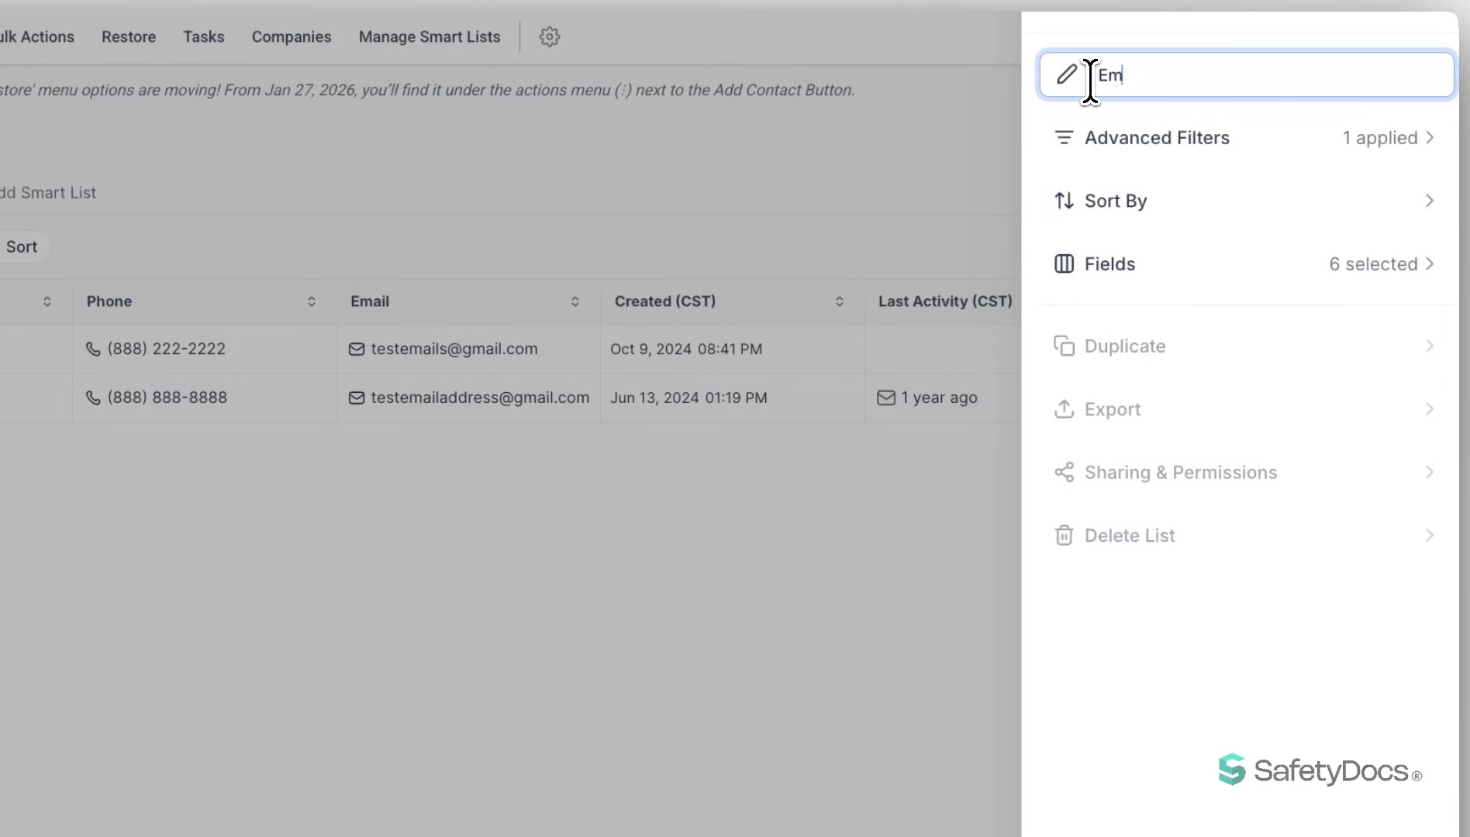
pyautogui.write('ail Is Not Empty')
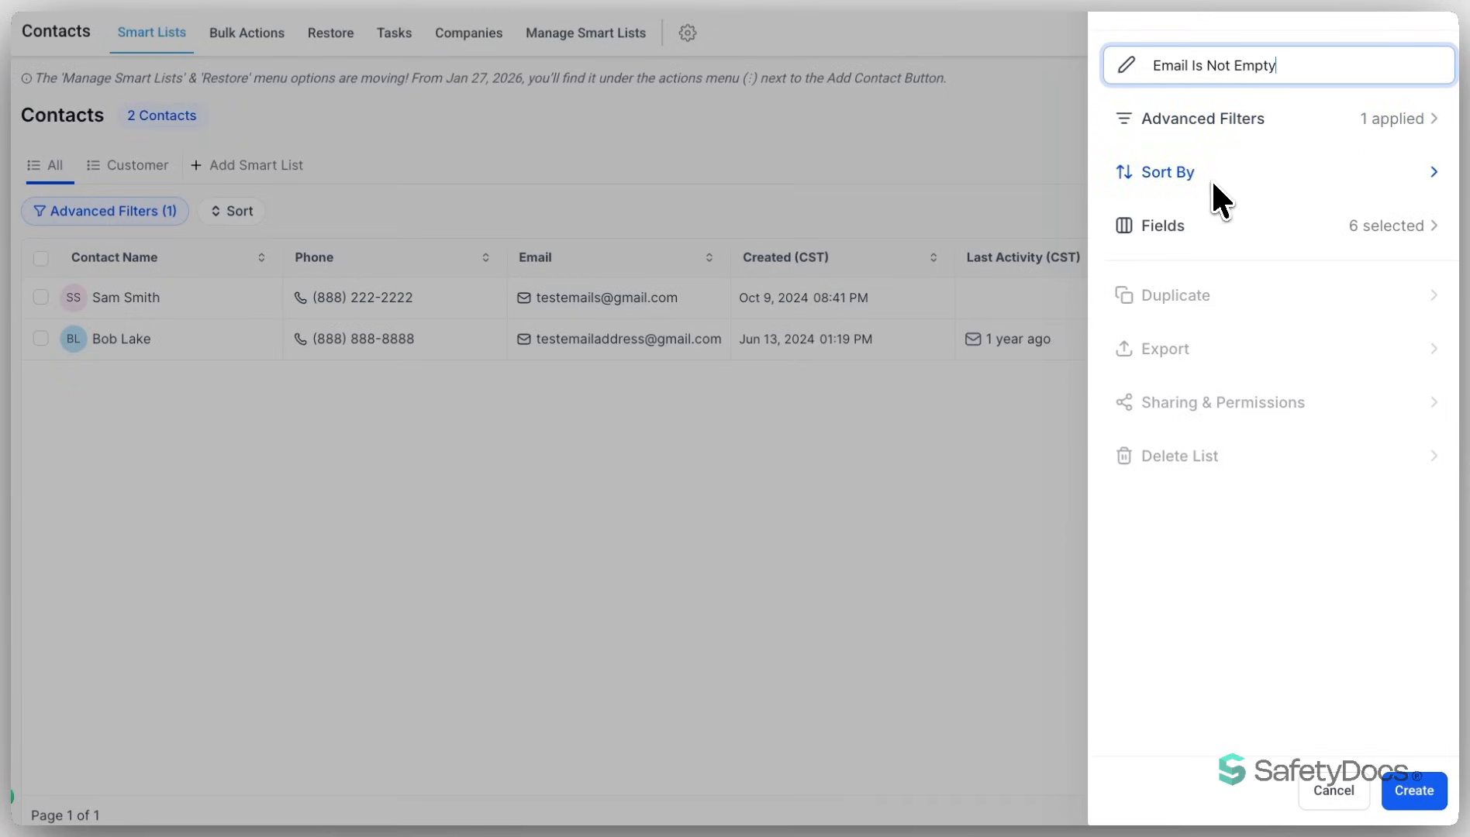
# - Remove the Tags and Last Activity (CST) fields from the new smart list and create the list
pyautogui.click(1231, 230)
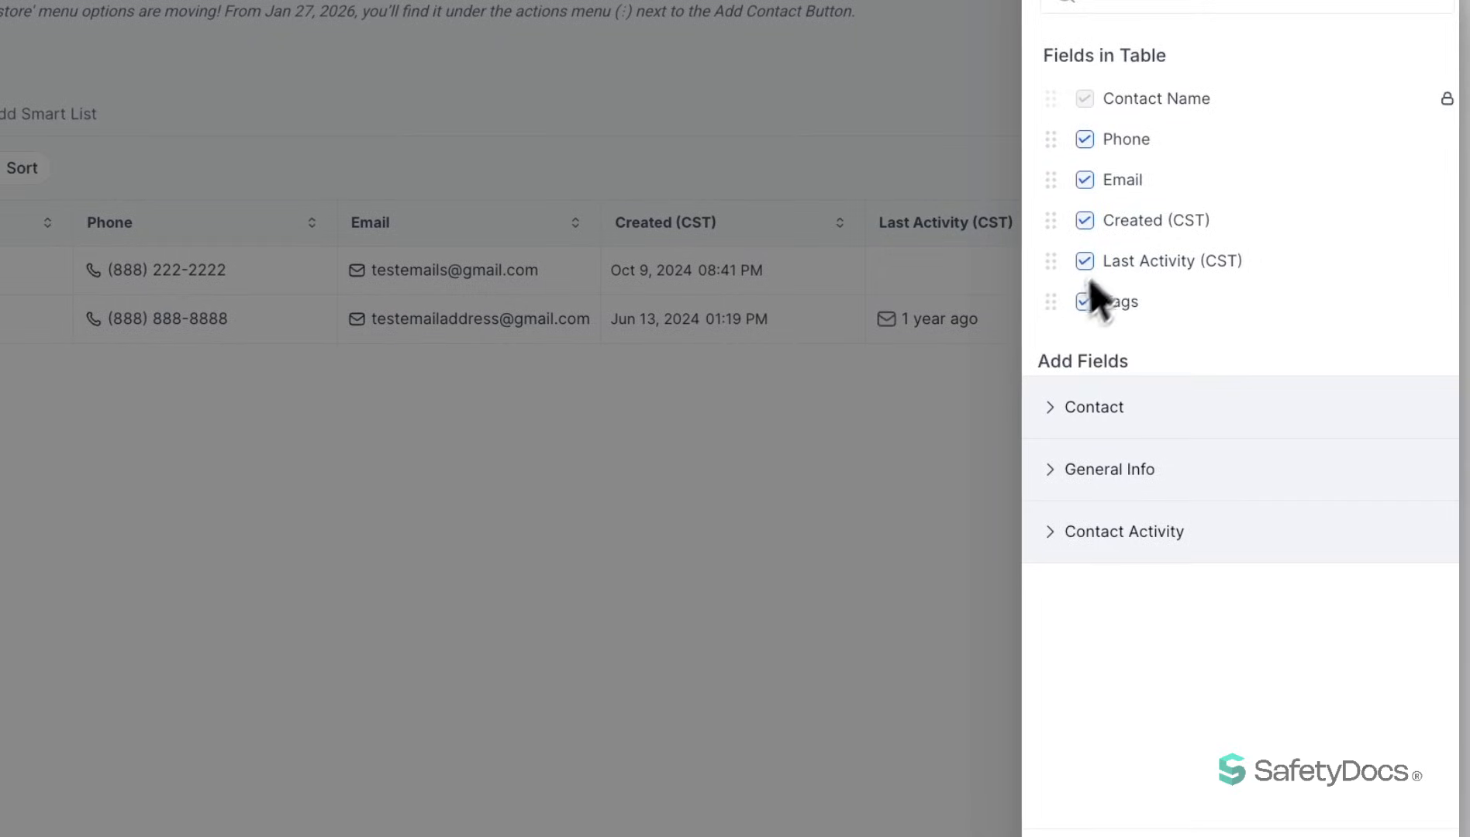
pyautogui.click(1166, 304)
pyautogui.click(1083, 263)
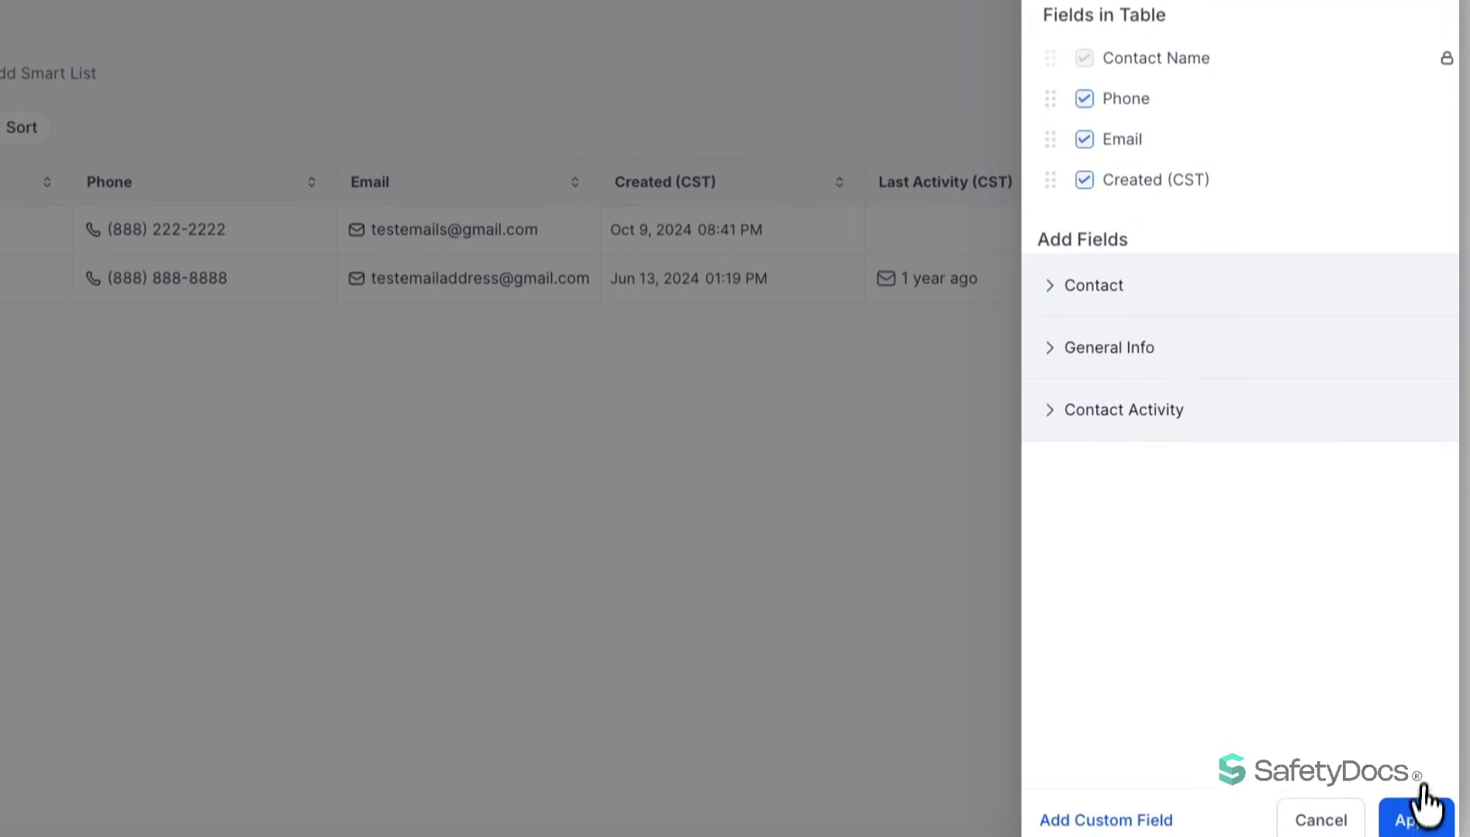
pyautogui.click(1423, 806)
pyautogui.click(1405, 799)
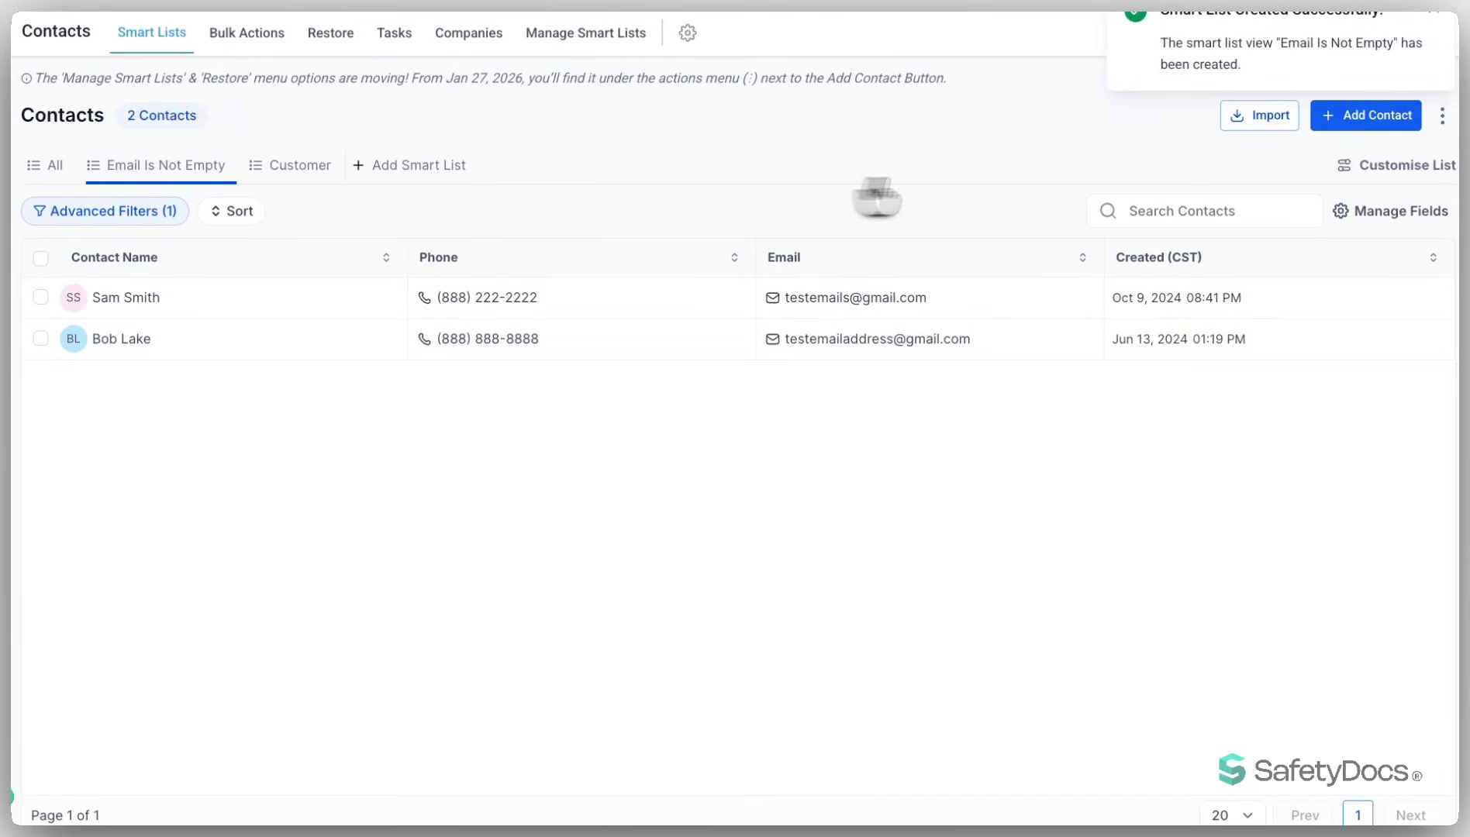
# - Share the Email Is Not Empty smart list with the available additional user with Can edit permission, and close the list's settings
pyautogui.click(1402, 171)
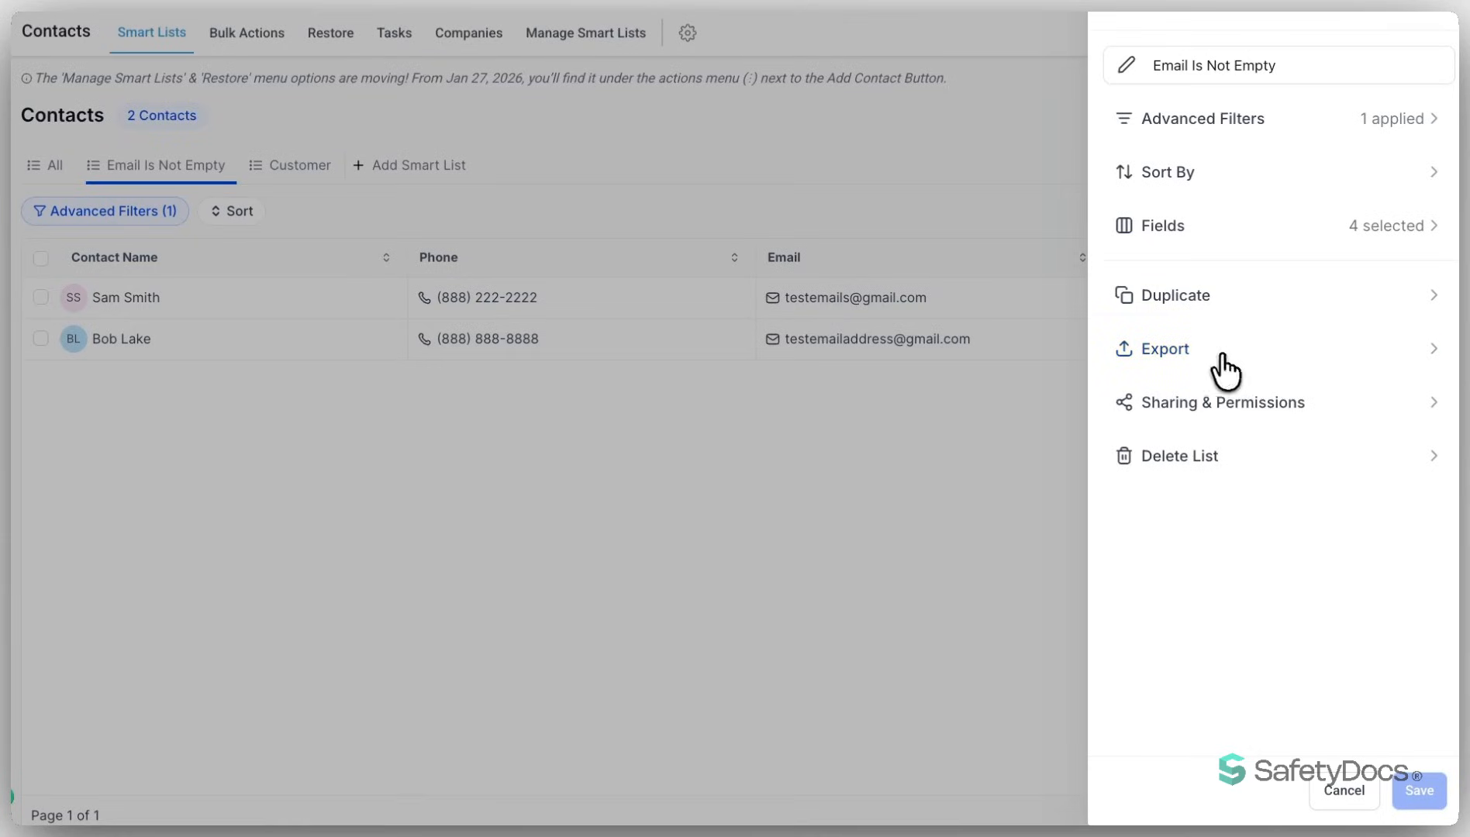
pyautogui.click(1250, 403)
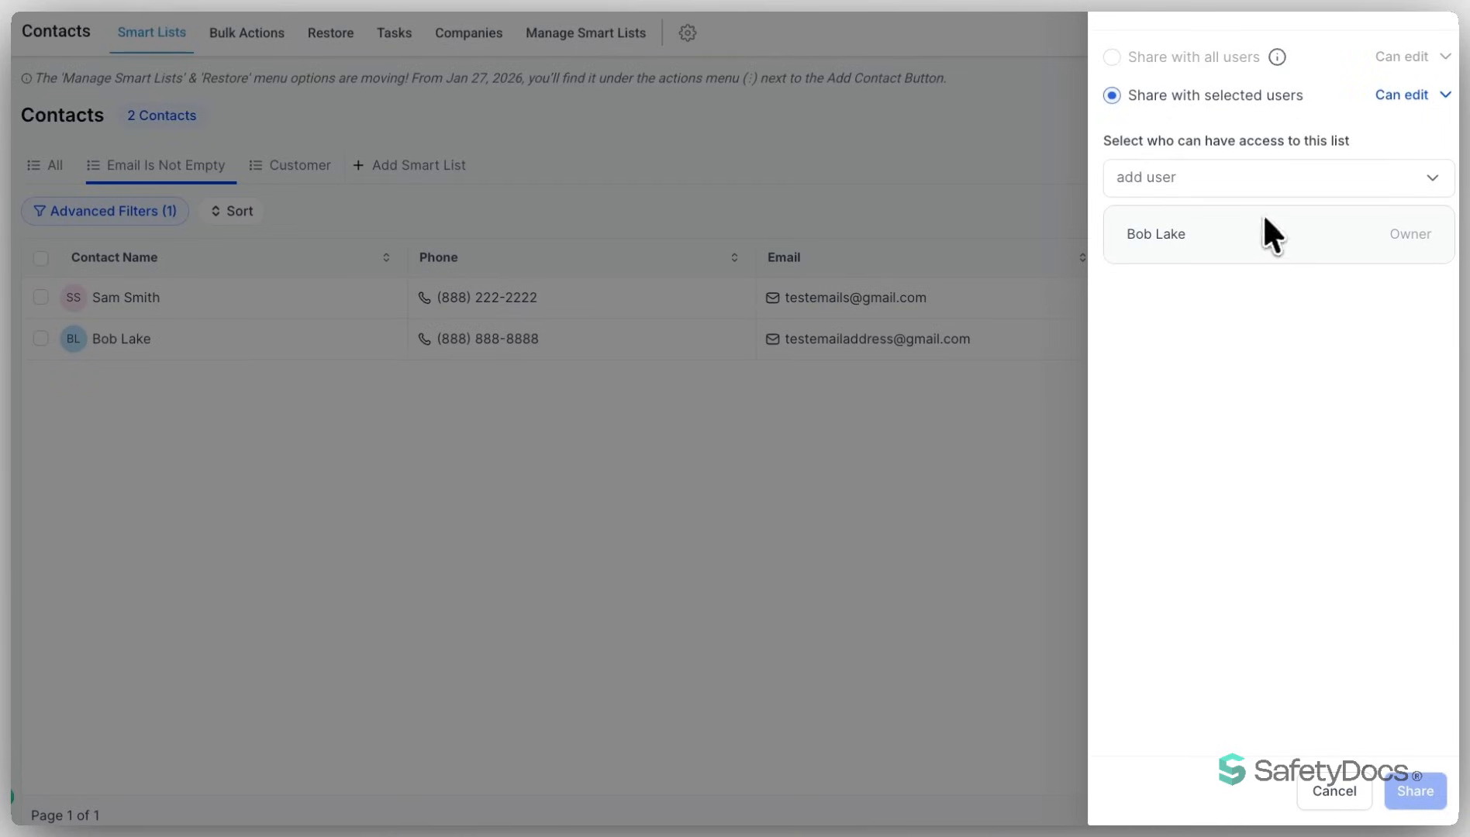
pyautogui.click(1255, 190)
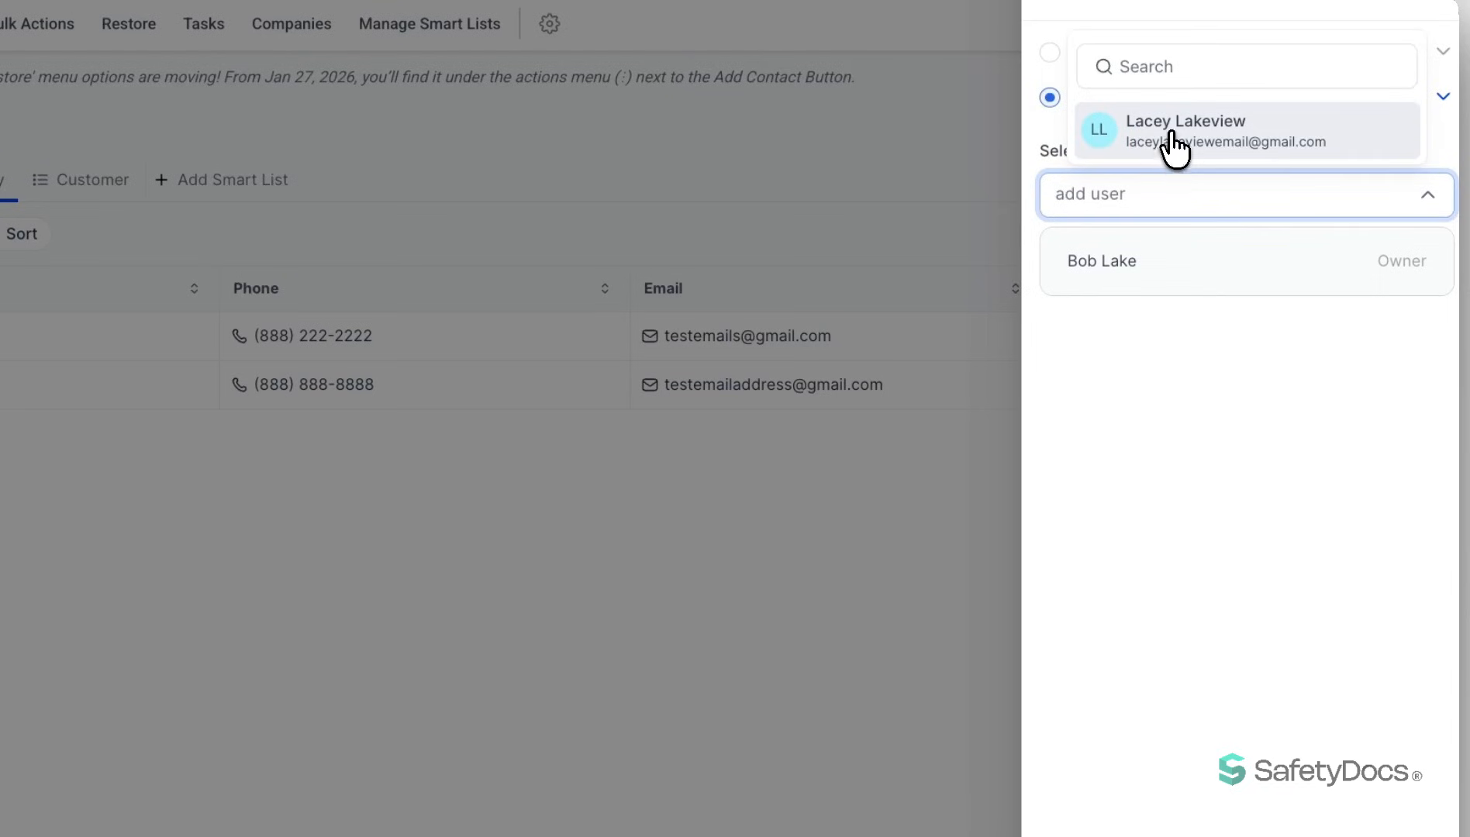
pyautogui.click(1280, 432)
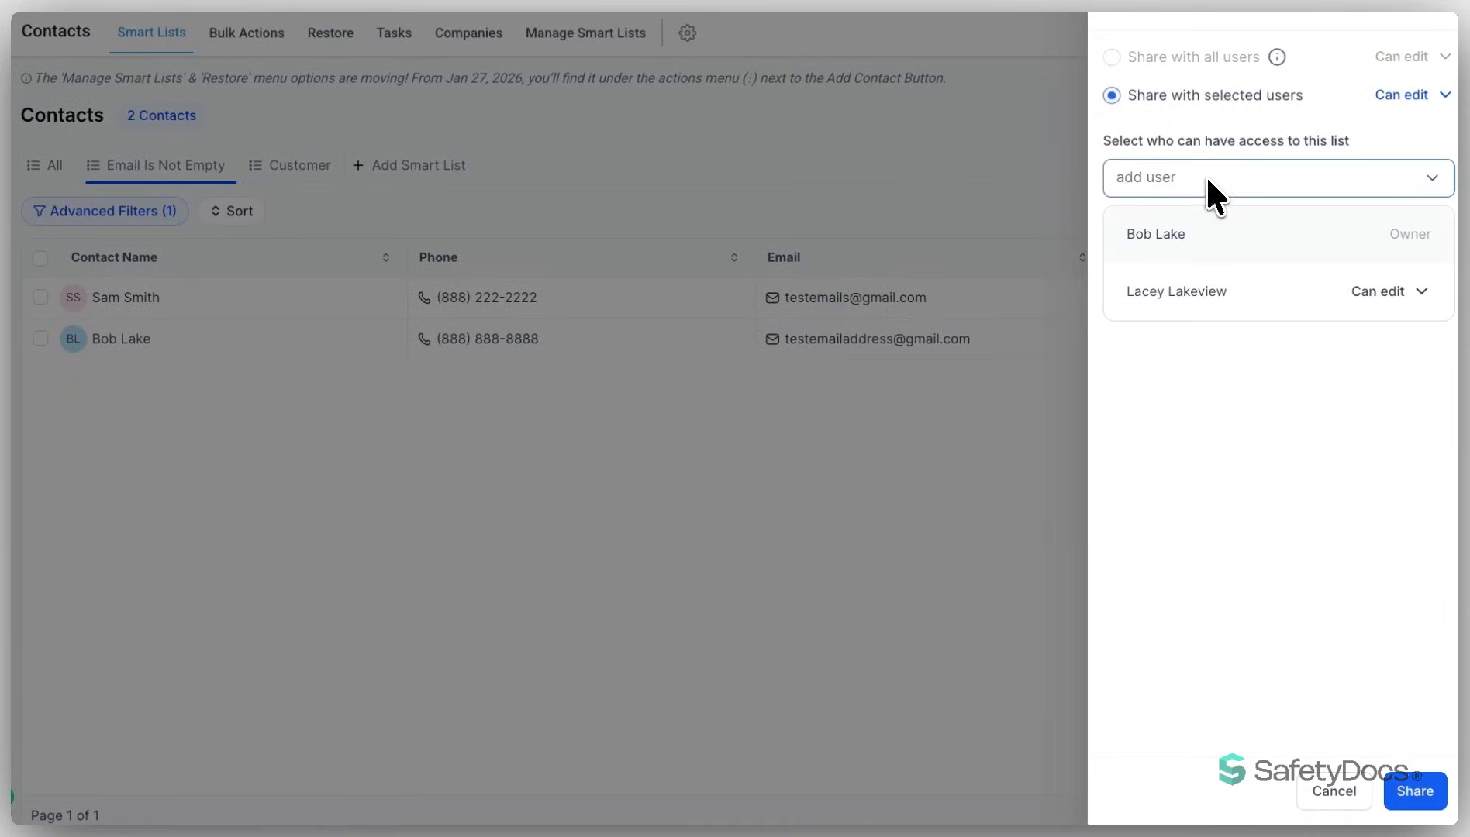
pyautogui.click(1401, 95)
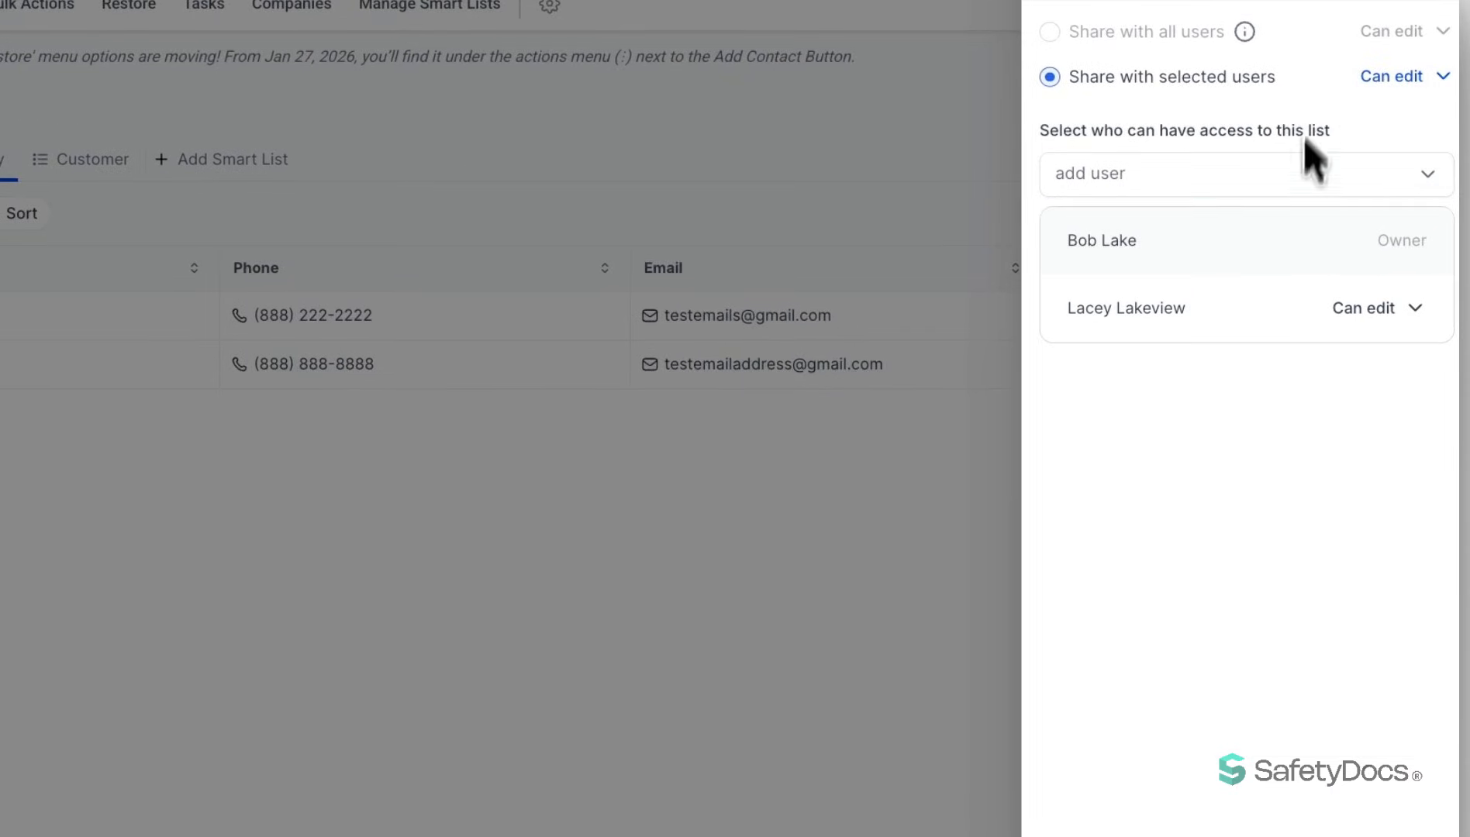
pyautogui.click(1410, 806)
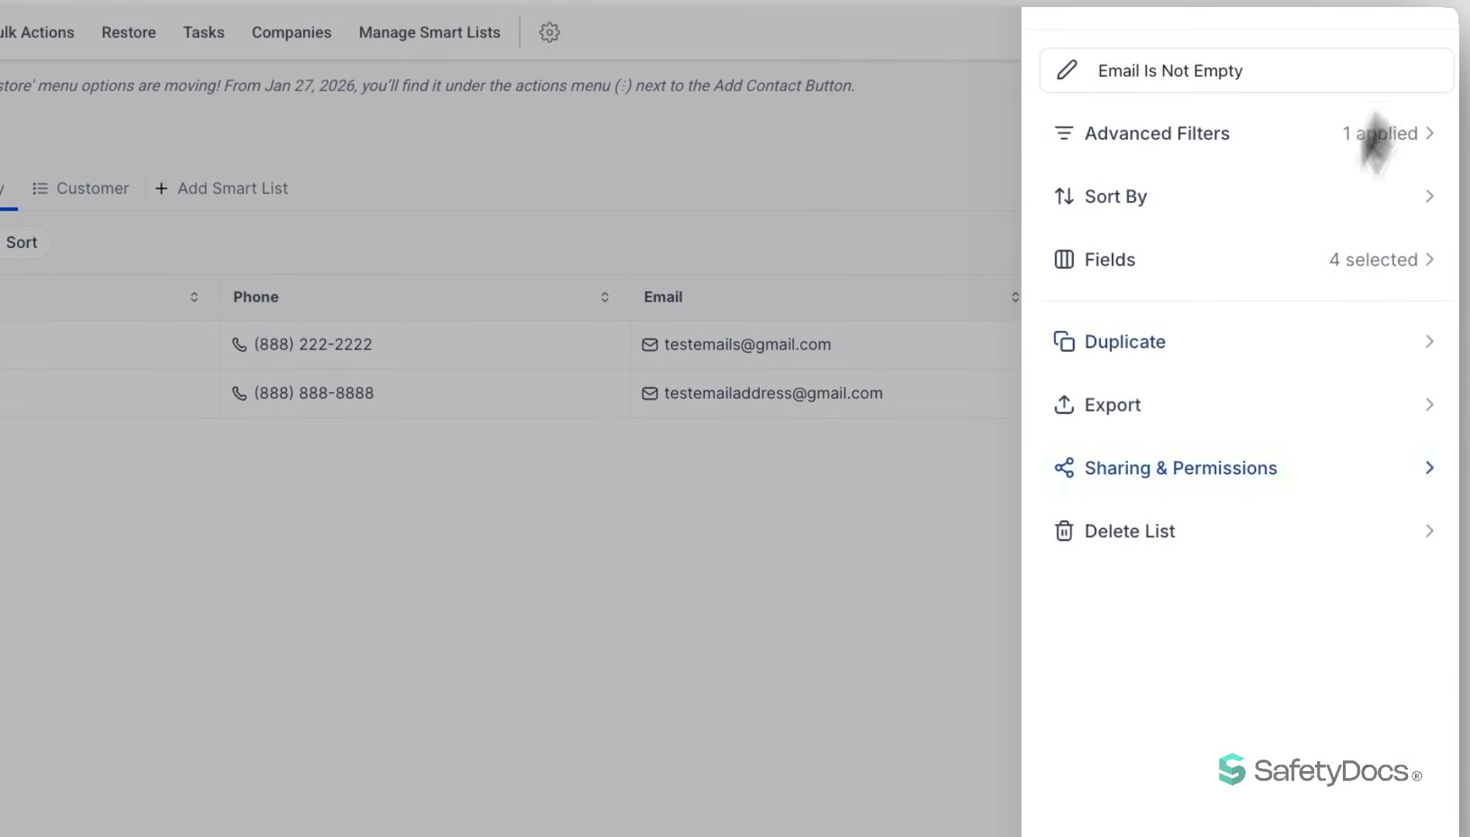
pyautogui.click(1433, 15)
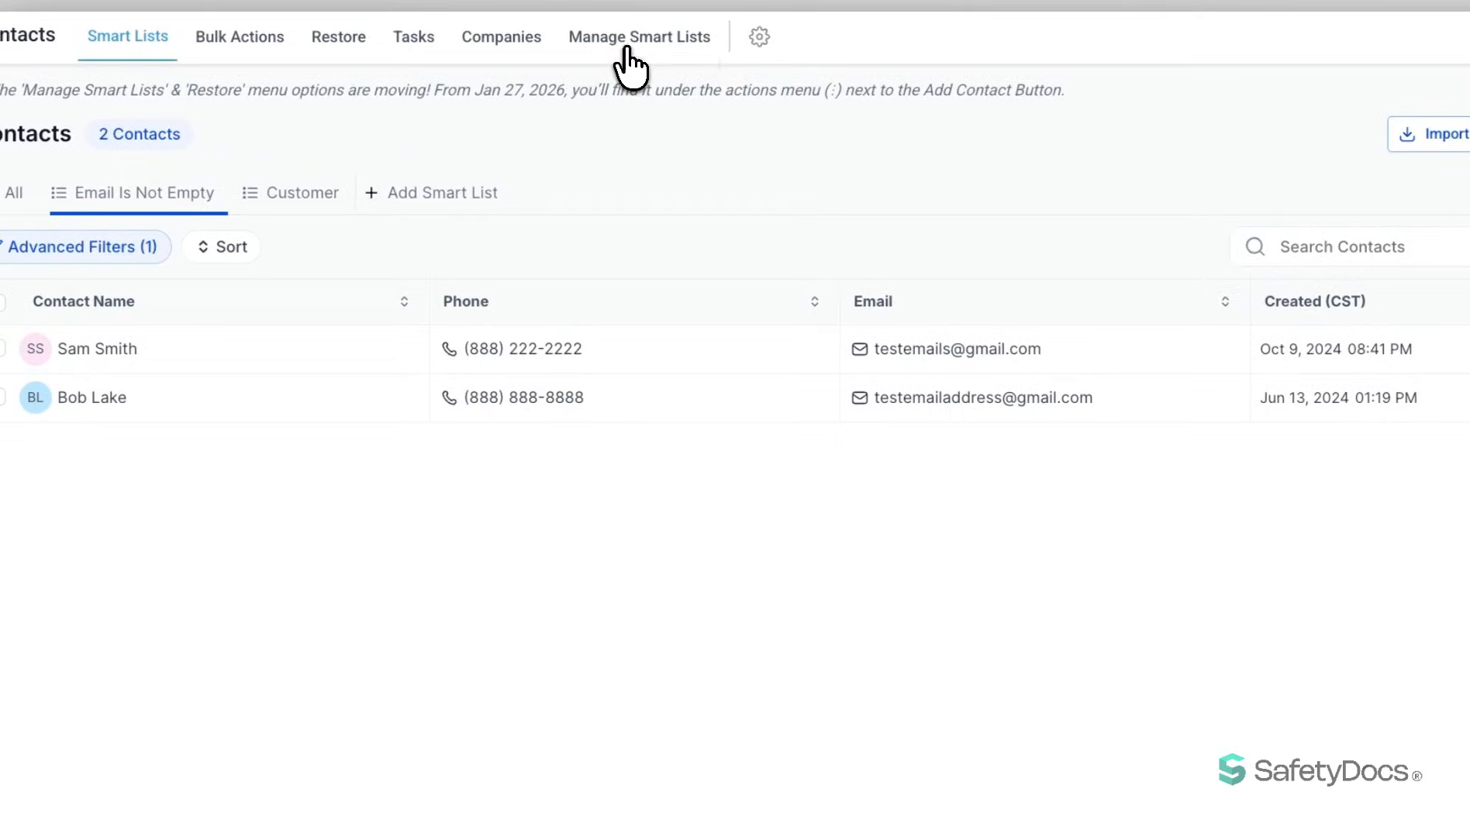
# - Move Email Is Not Empty below Customer in the smart list management order, and review its sharing options without changing them
pyautogui.click(649, 45)
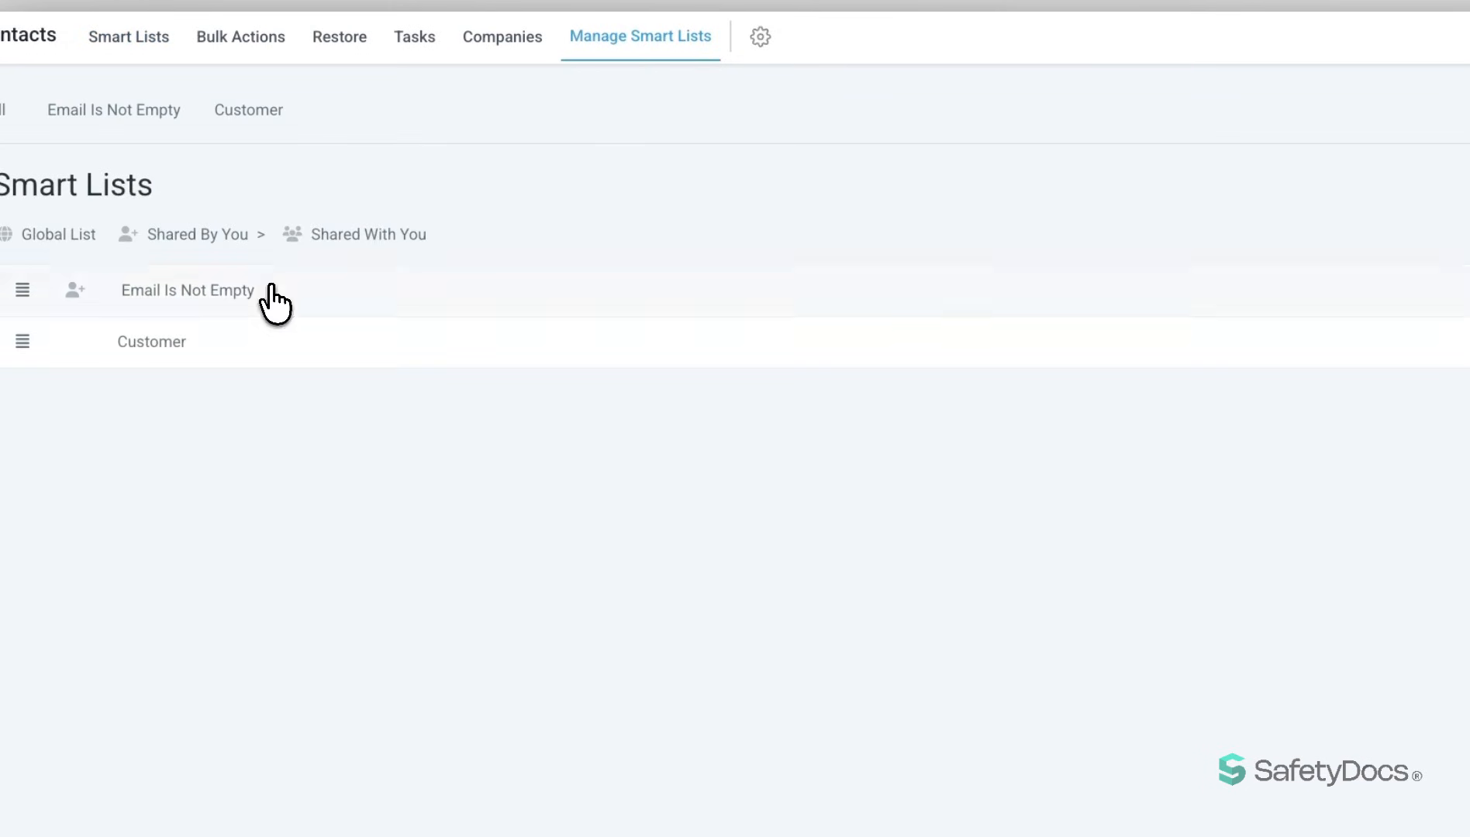
pyautogui.moveTo(262, 291); pyautogui.dragTo(266, 348)
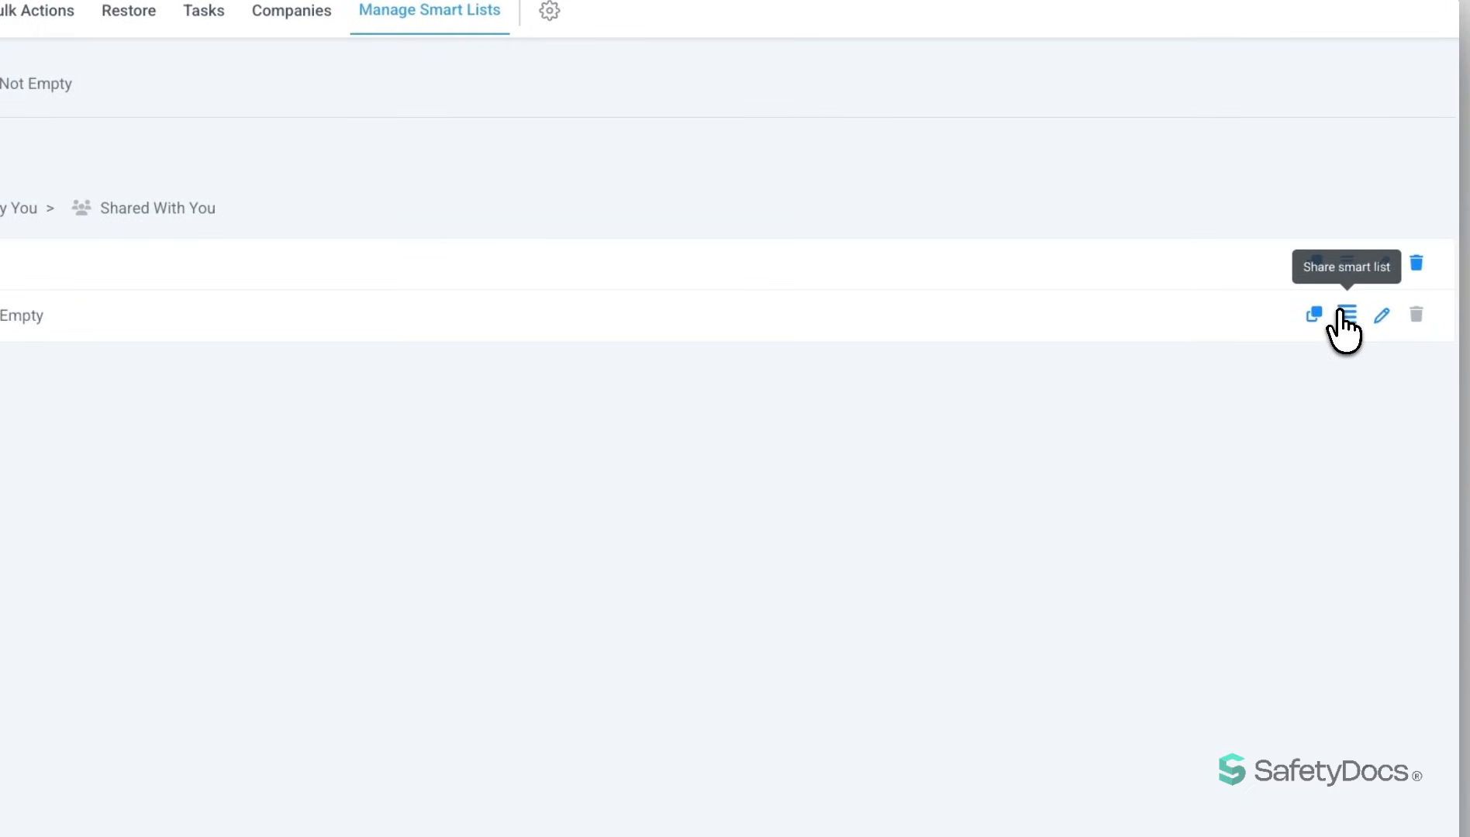
pyautogui.click(1347, 315)
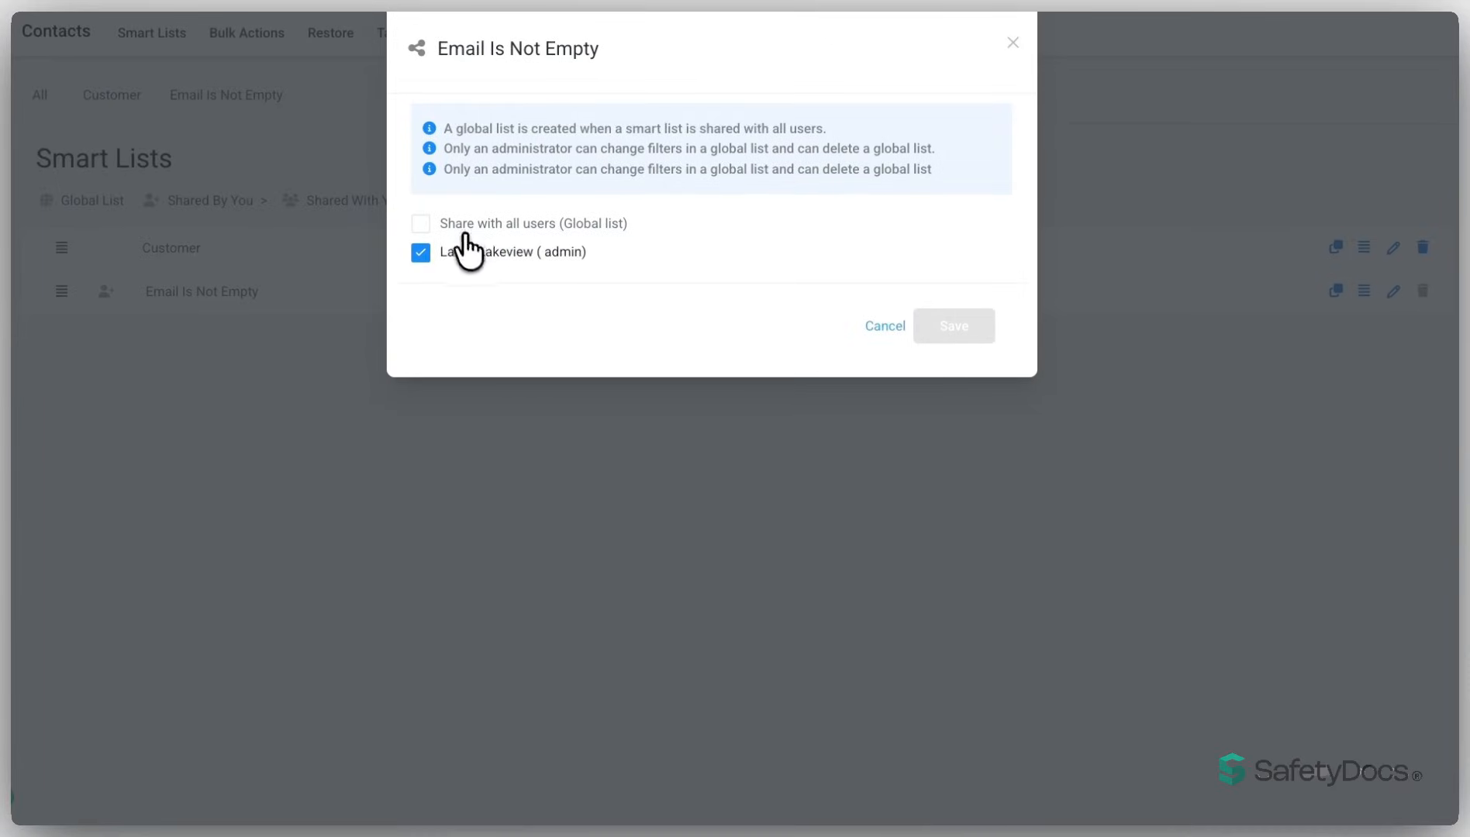
pyautogui.click(1013, 43)
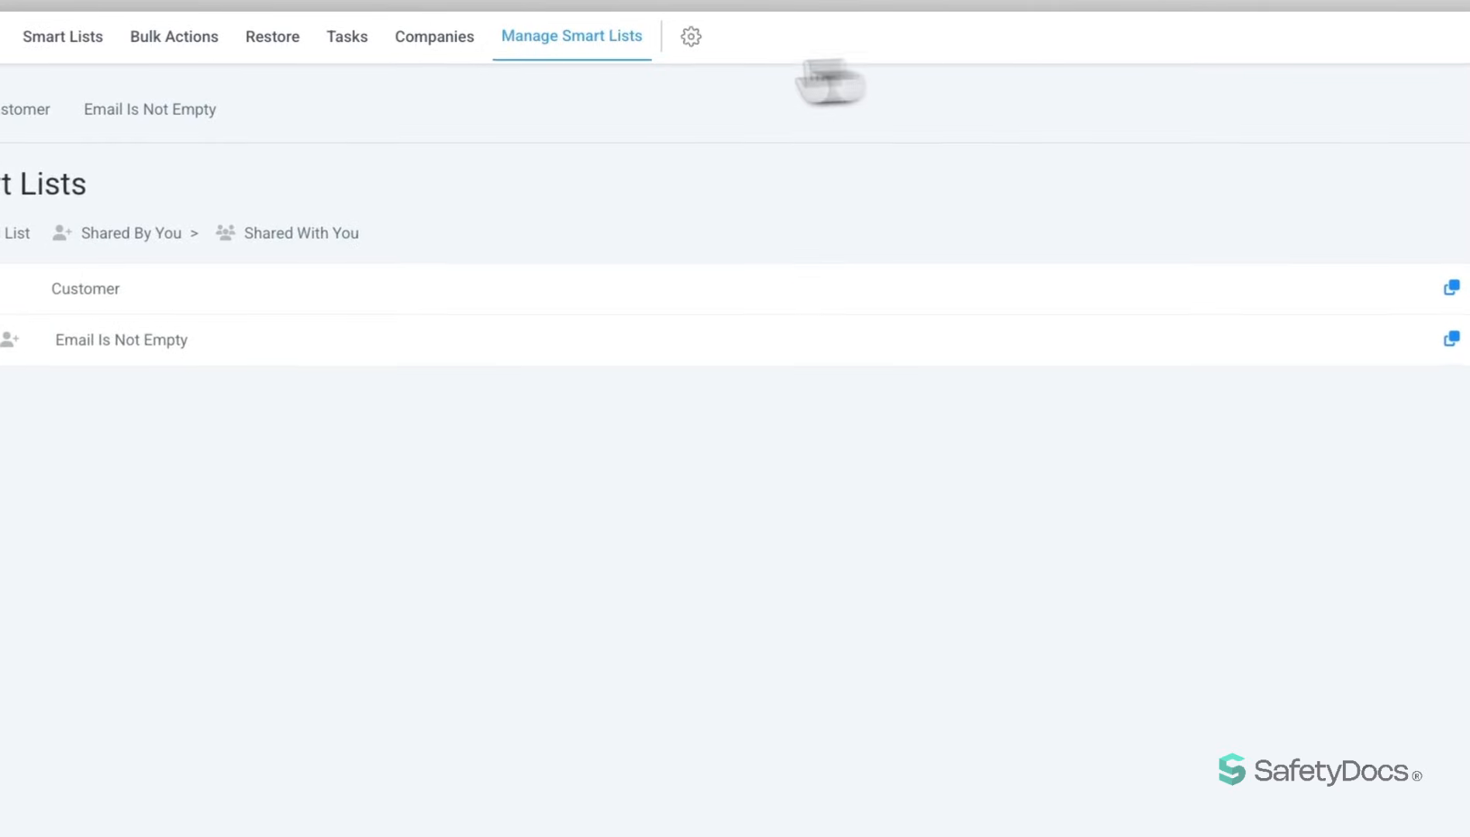
# - Return to the list of all contacts and add the First Name and Last Name fields to its table
pyautogui.click(143, 32)
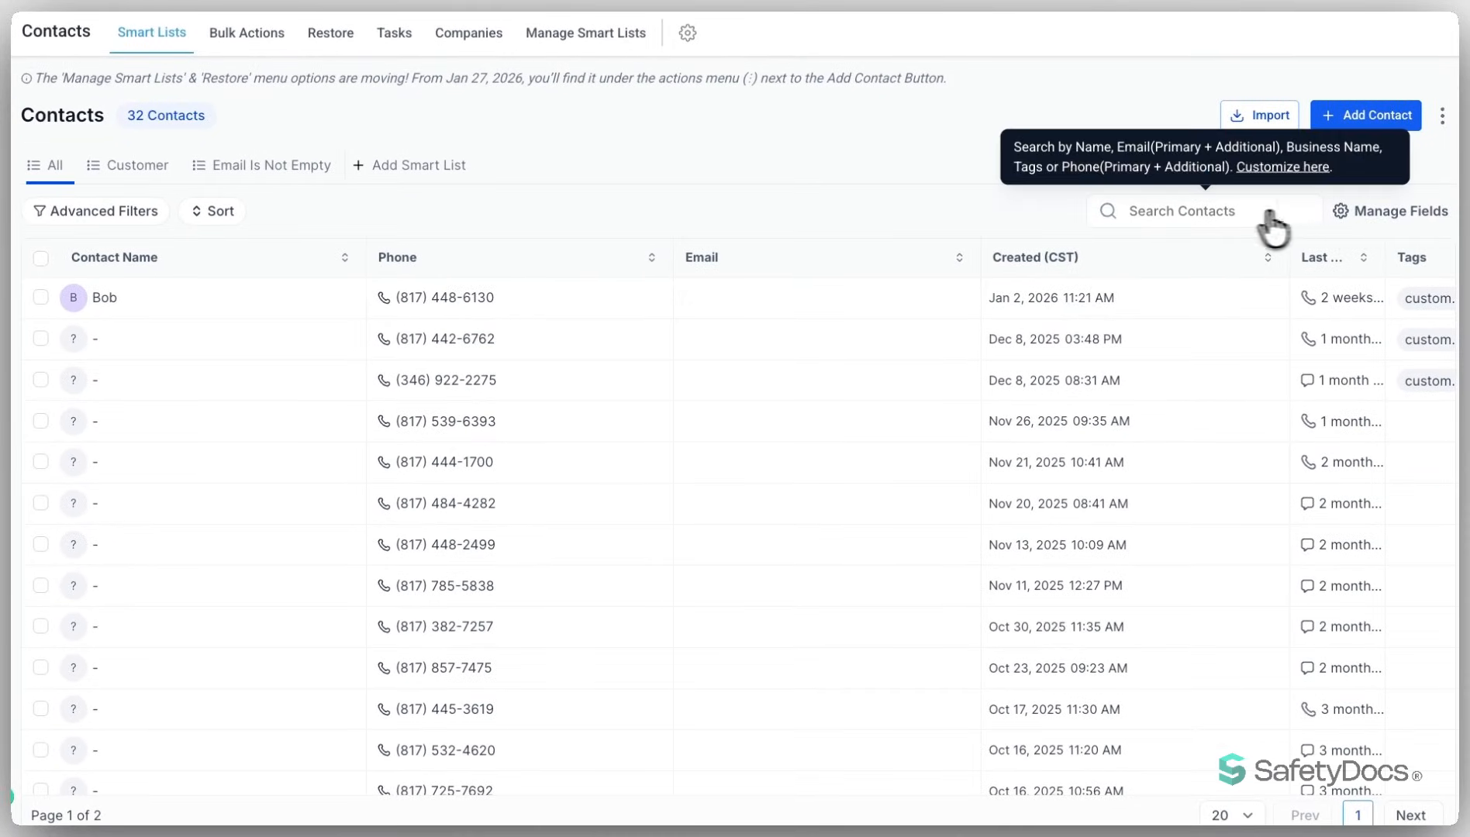
pyautogui.click(1393, 211)
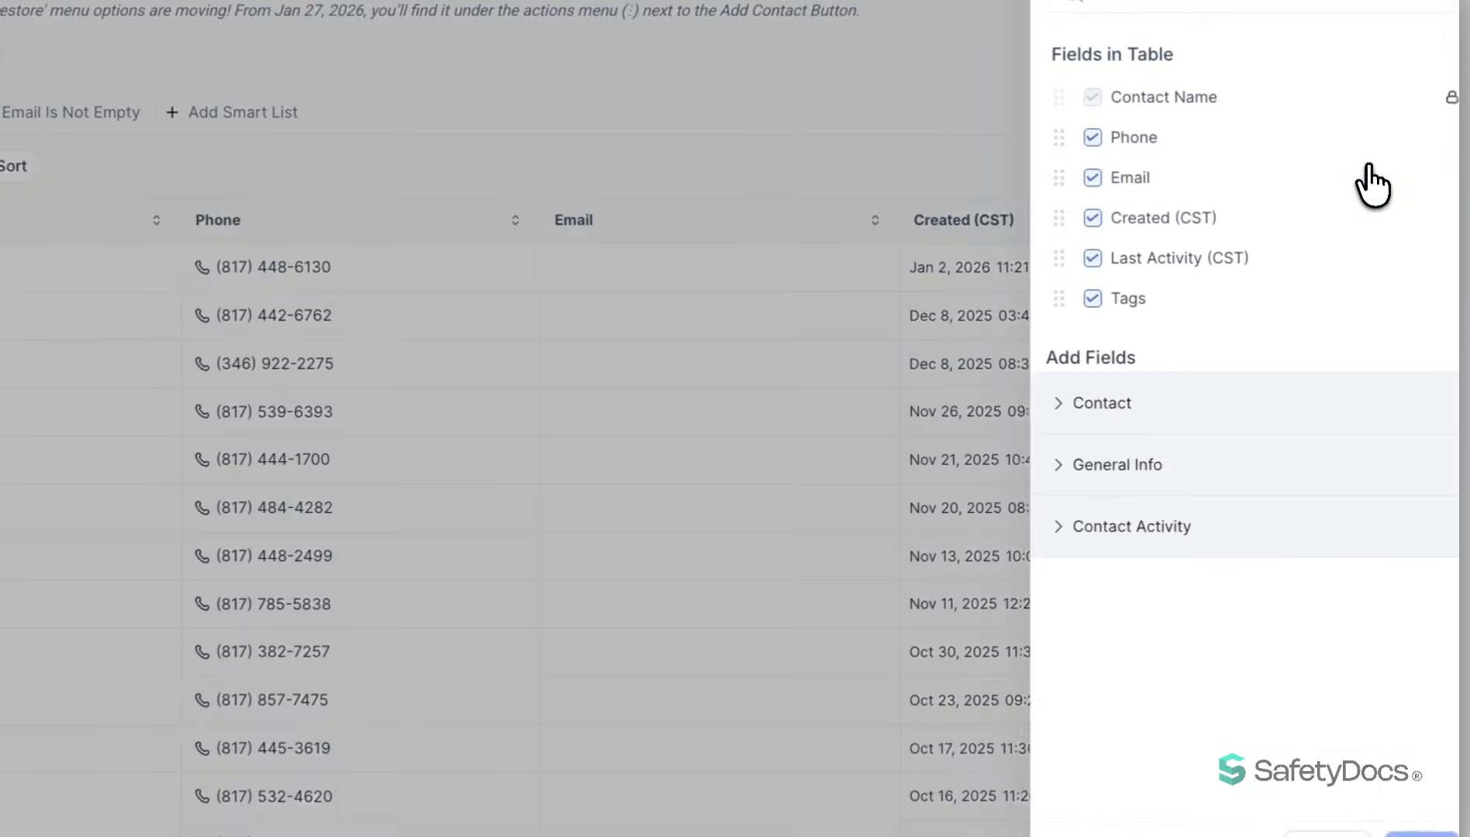
pyautogui.click(1084, 404)
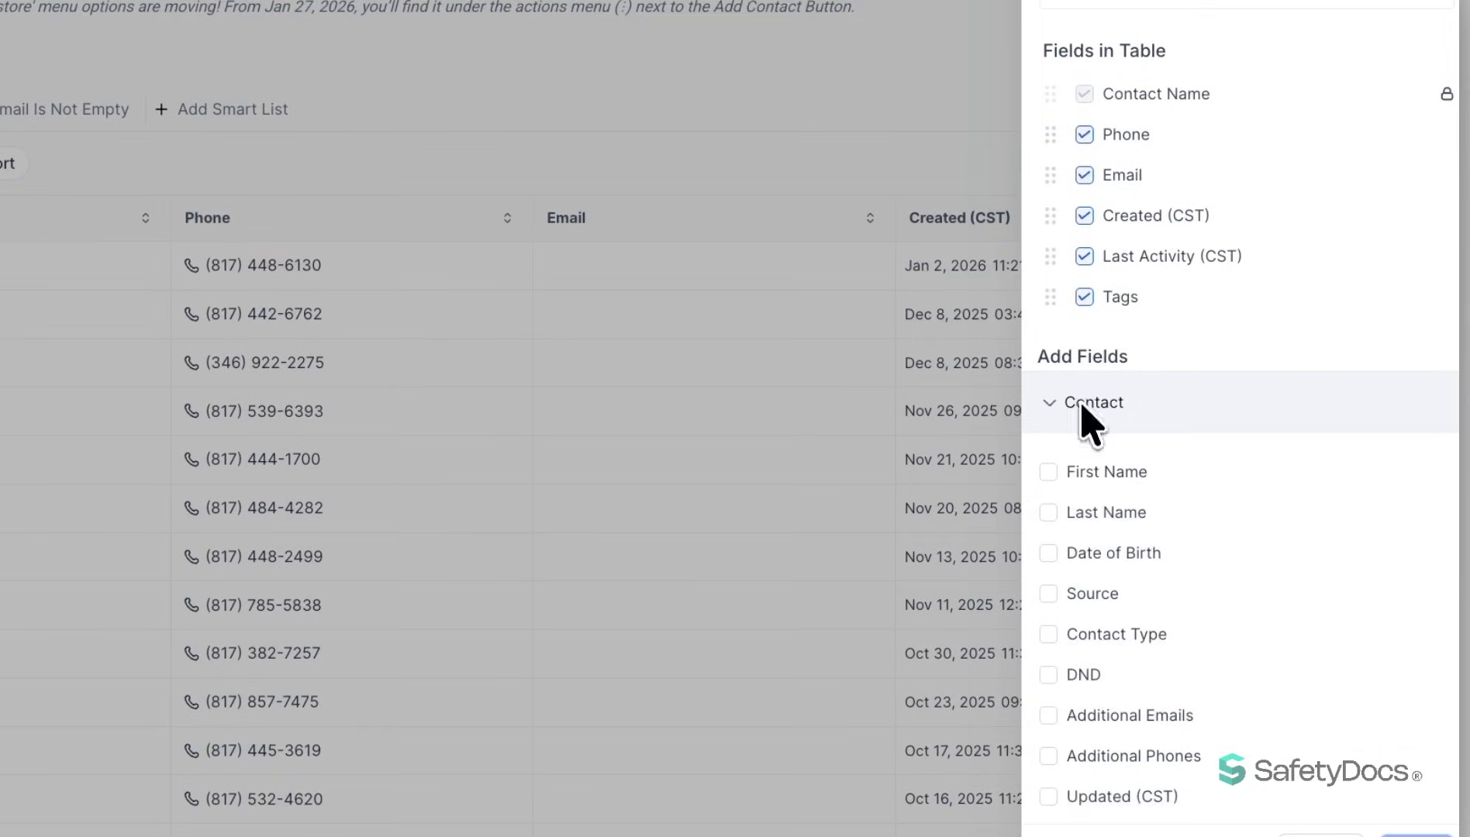
pyautogui.click(1050, 474)
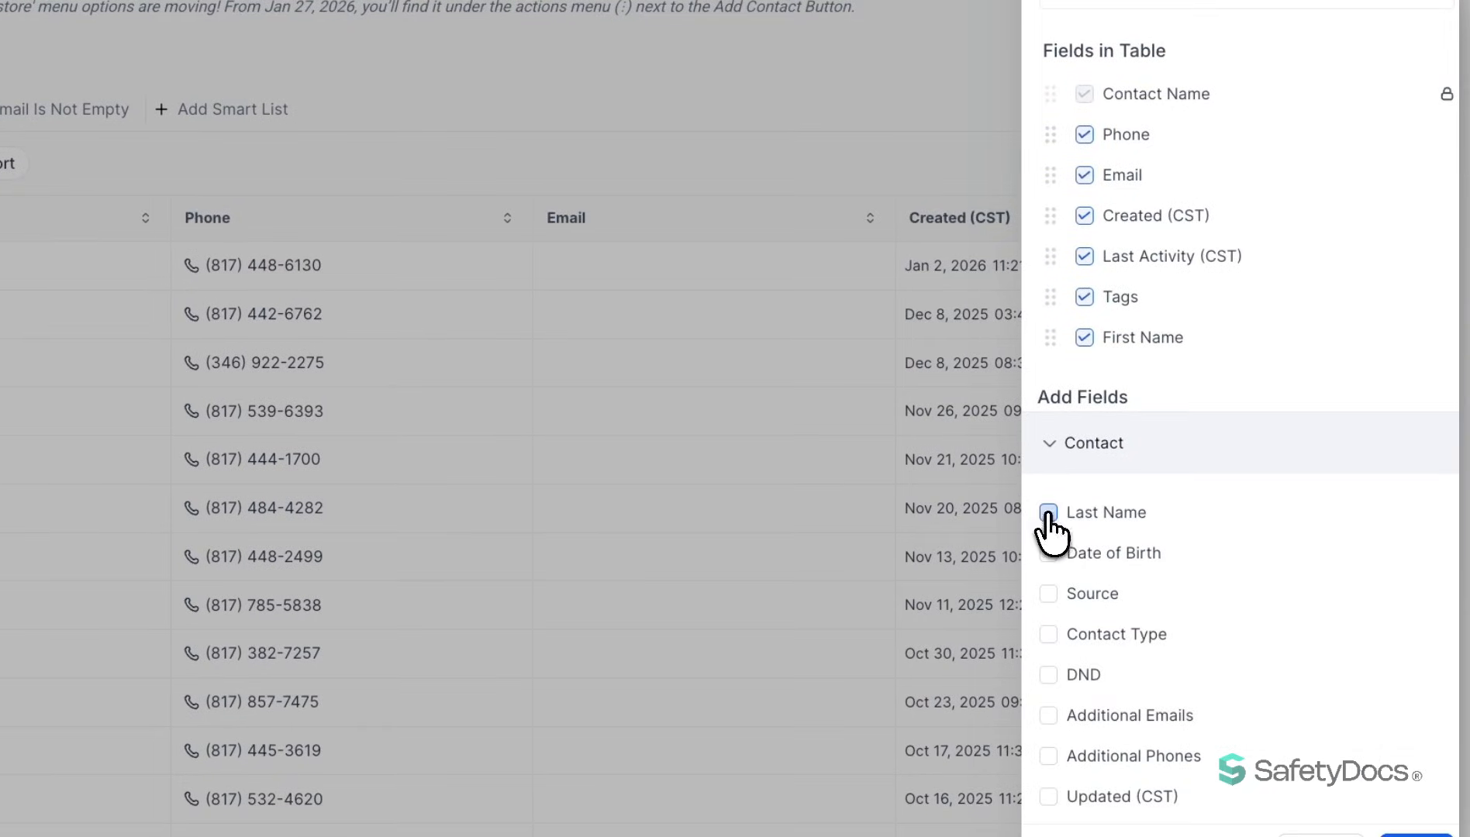
pyautogui.click(1048, 513)
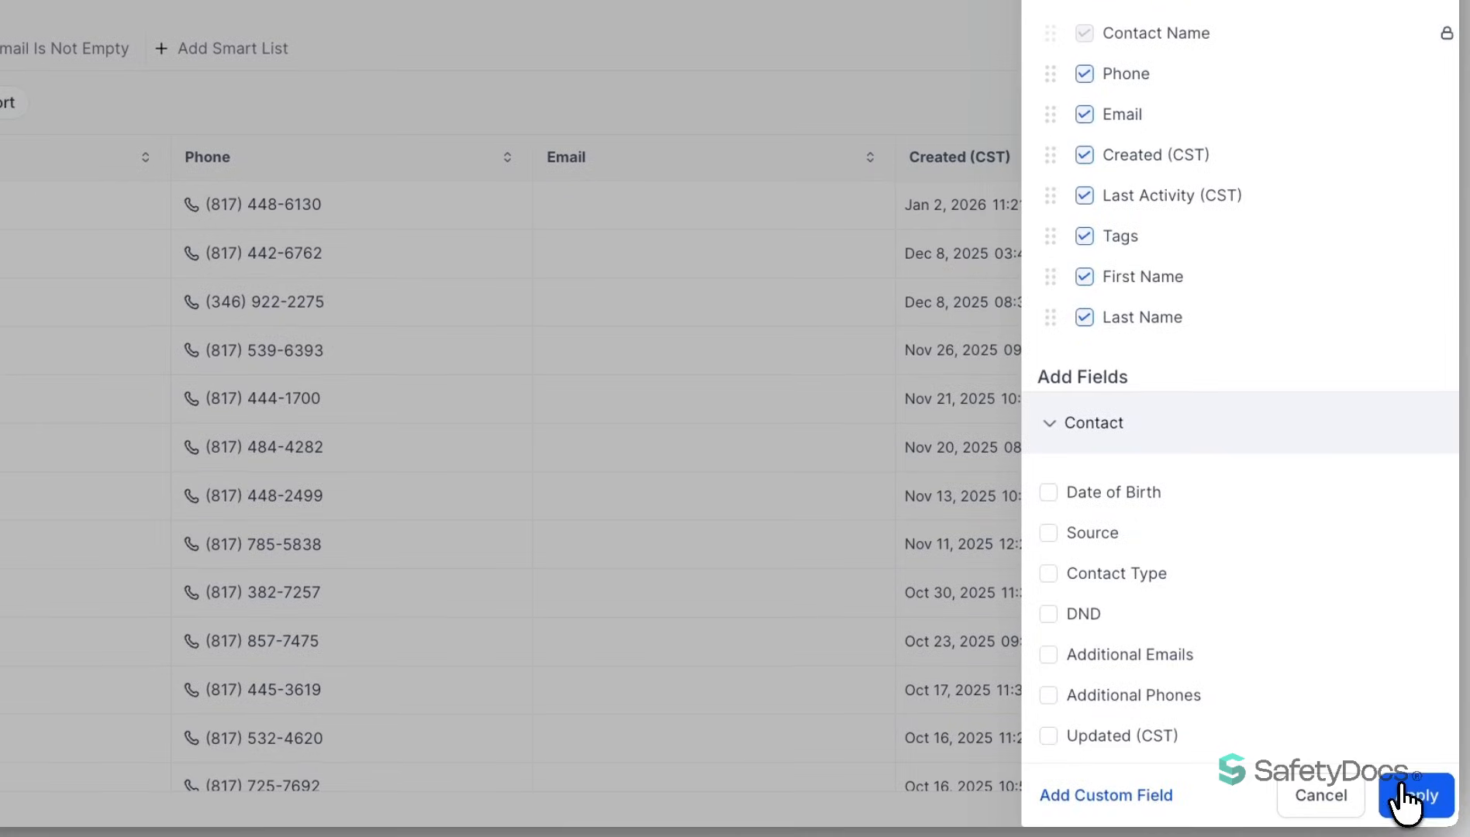
pyautogui.click(1413, 834)
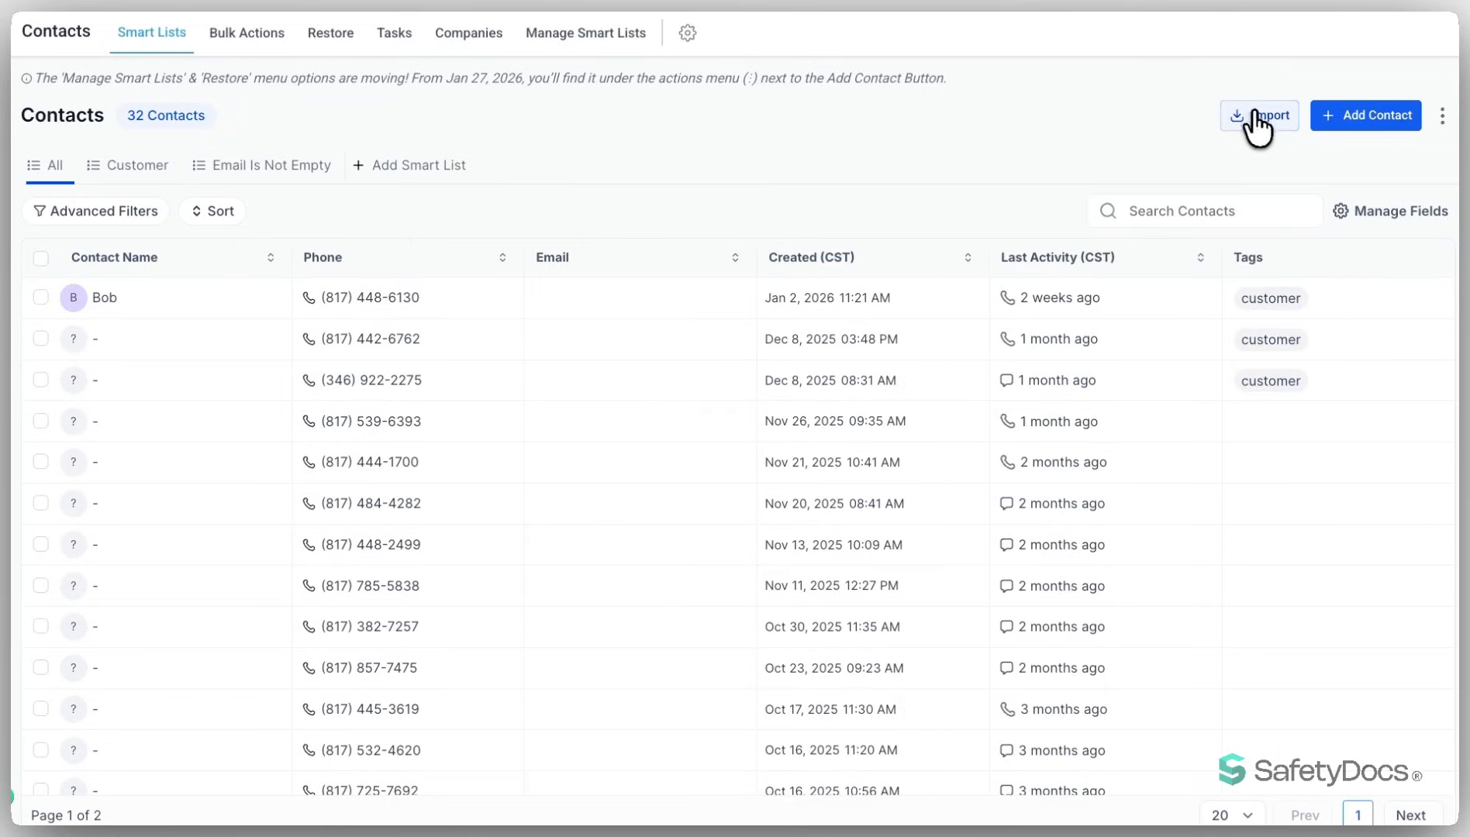
# - Start an import of contacts
pyautogui.click(1262, 116)
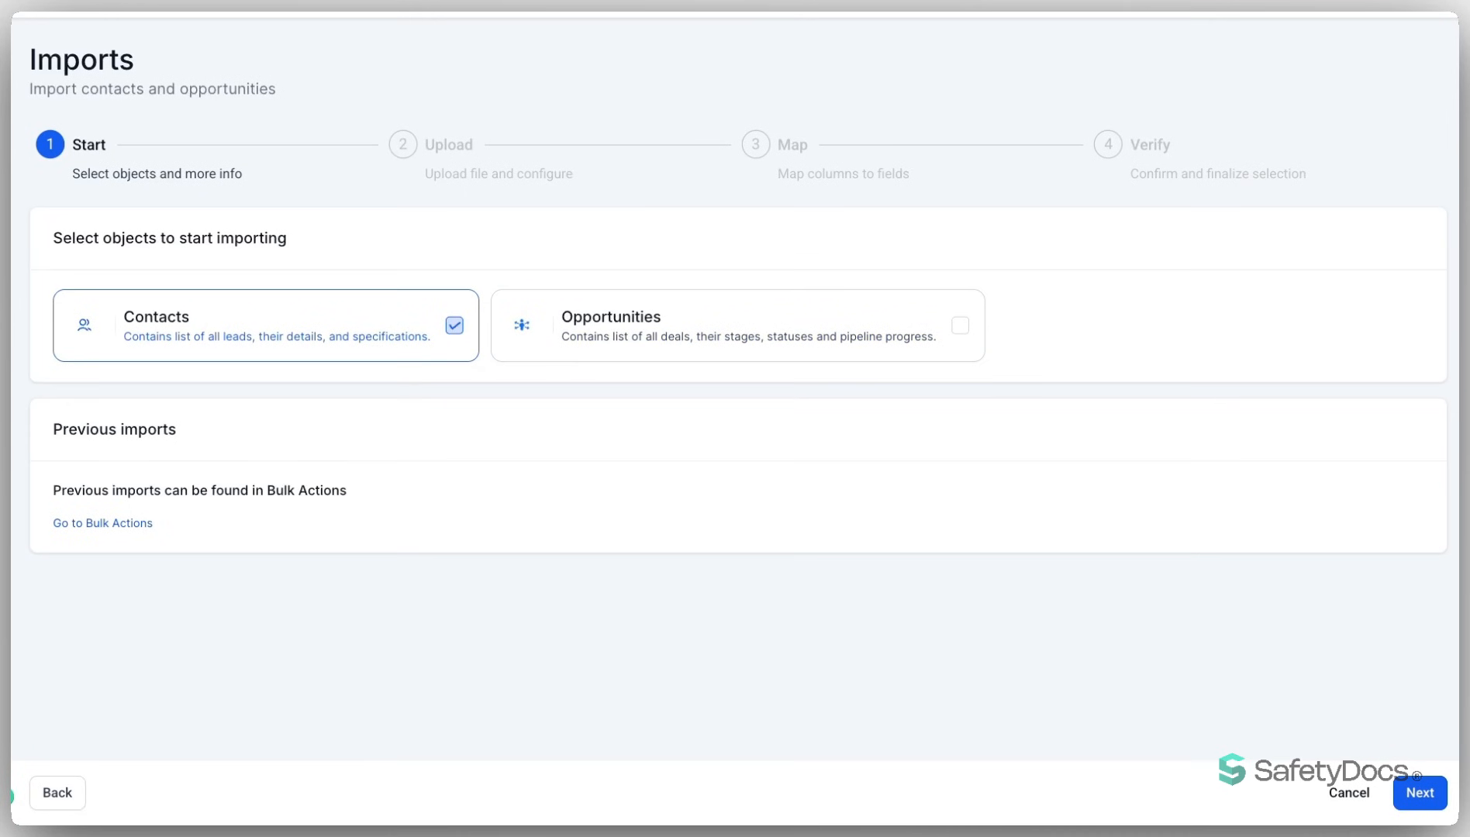